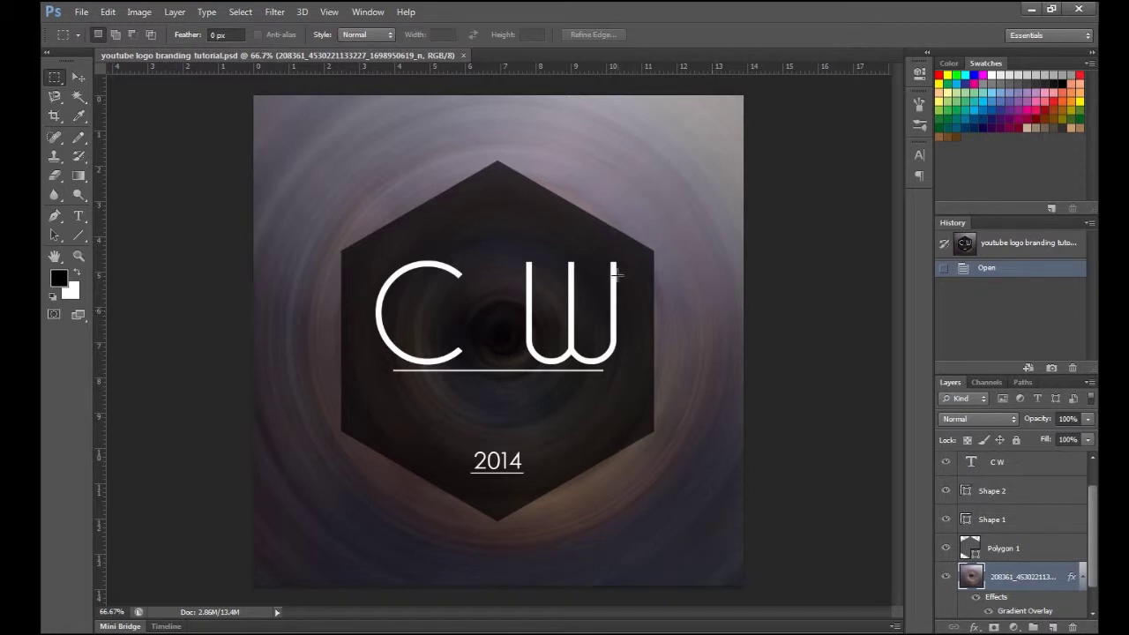
# - Create a new 1000 × 1000 pixel RGB document at 72 pixels/inch with a white background
pyautogui.click(81, 11)
pyautogui.click(95, 30)
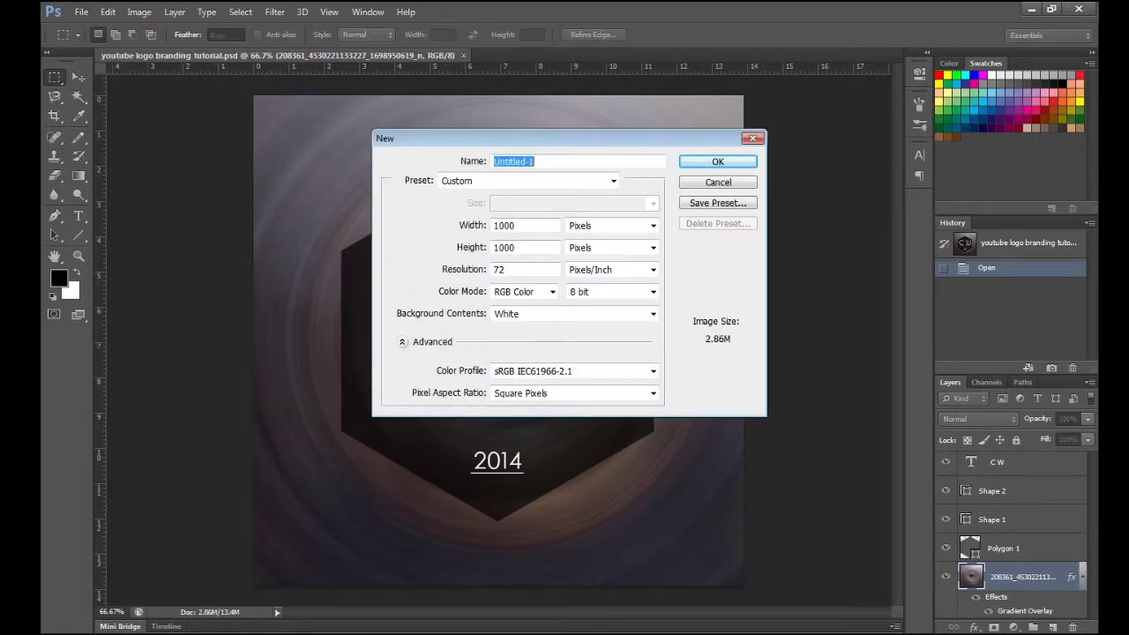
pyautogui.press('Tab')
pyautogui.press('Tab')
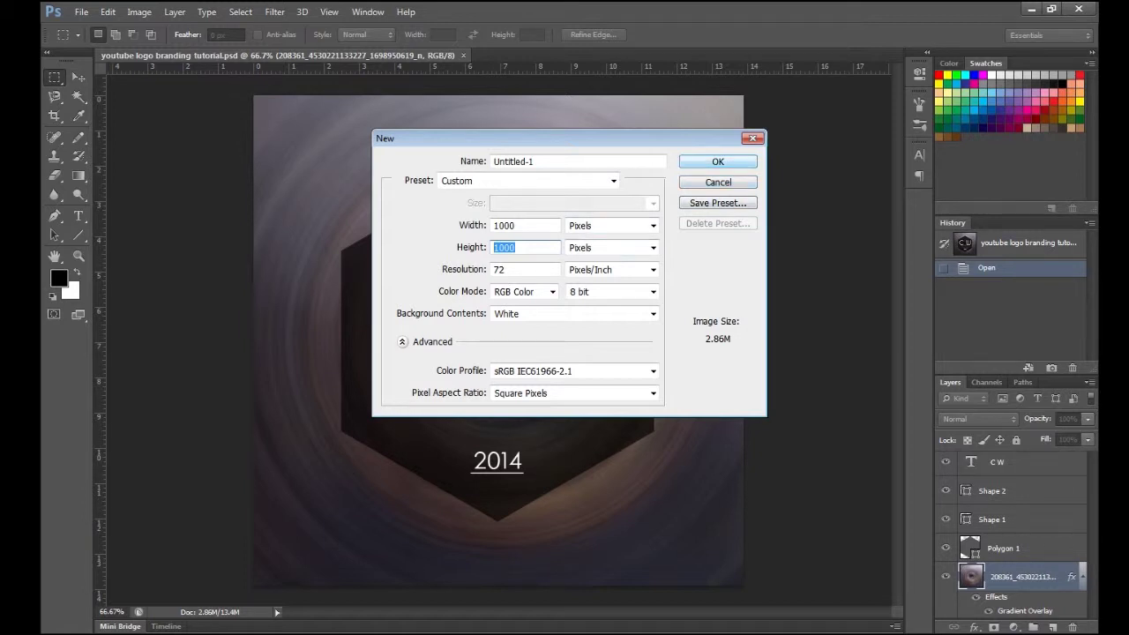
pyautogui.click(716, 162)
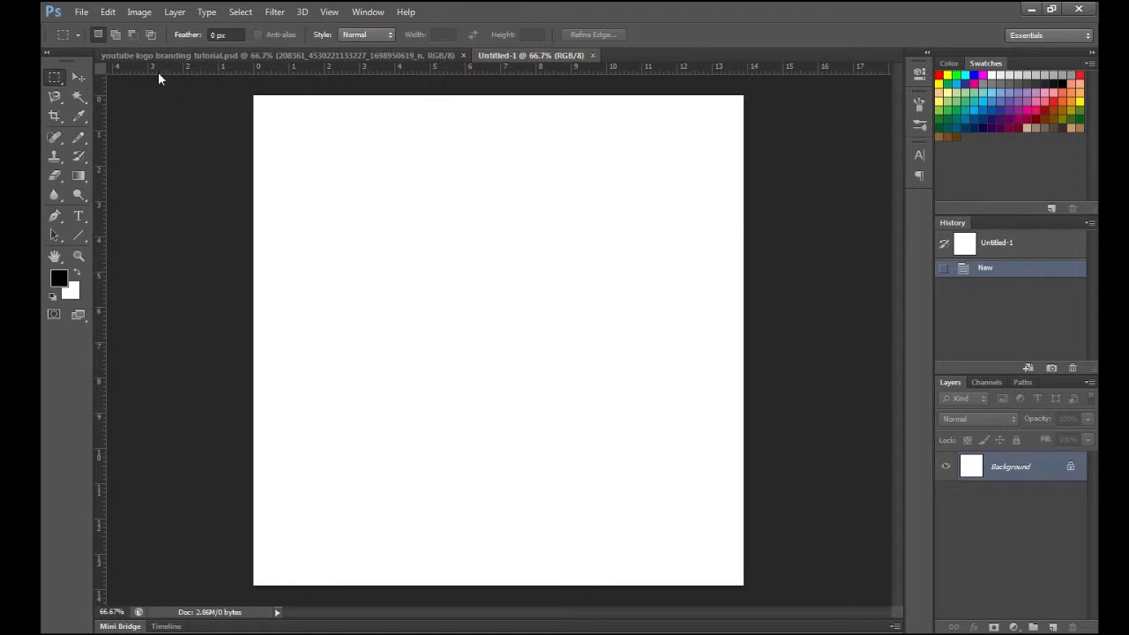
# - Compare the finished logo example document with the new blank document
pyautogui.click(316, 55)
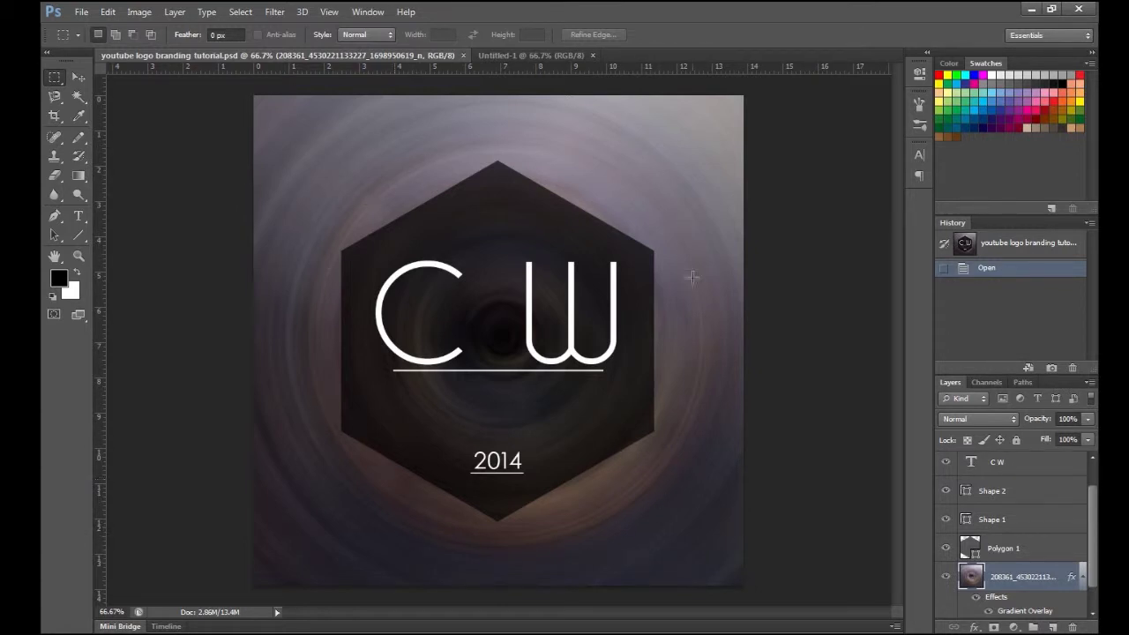
pyautogui.click(554, 56)
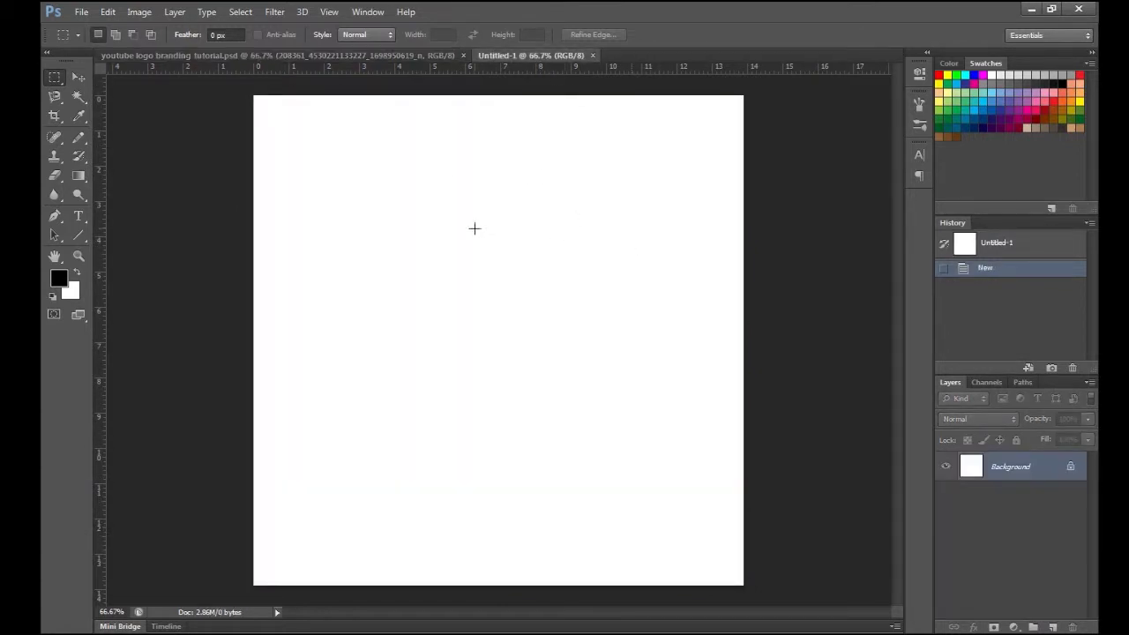
pyautogui.click(344, 56)
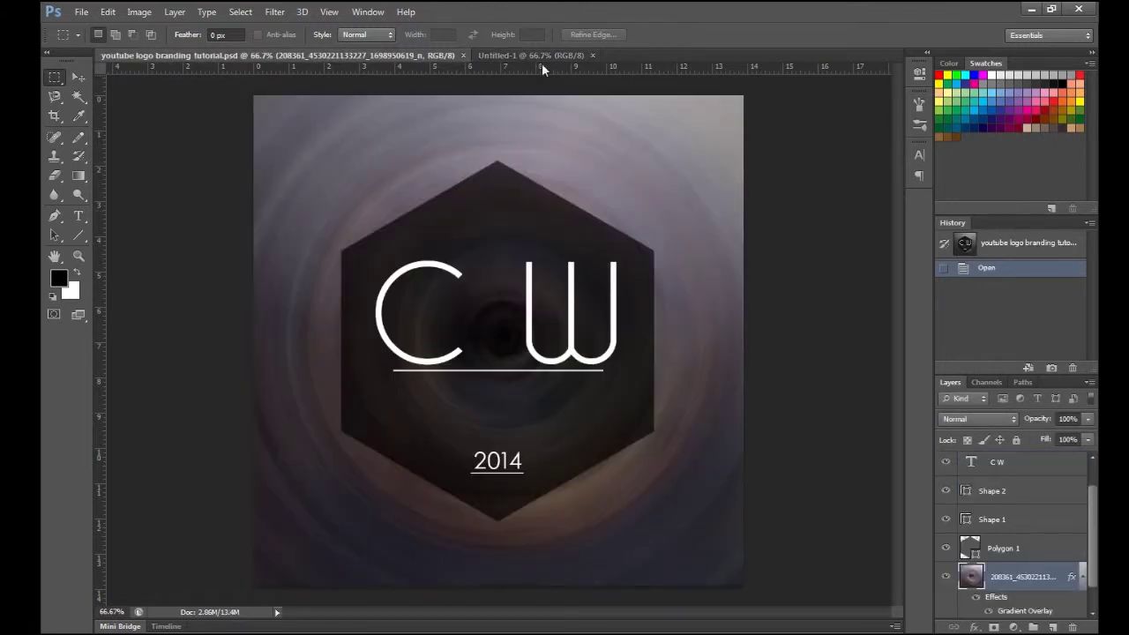
pyautogui.click(555, 56)
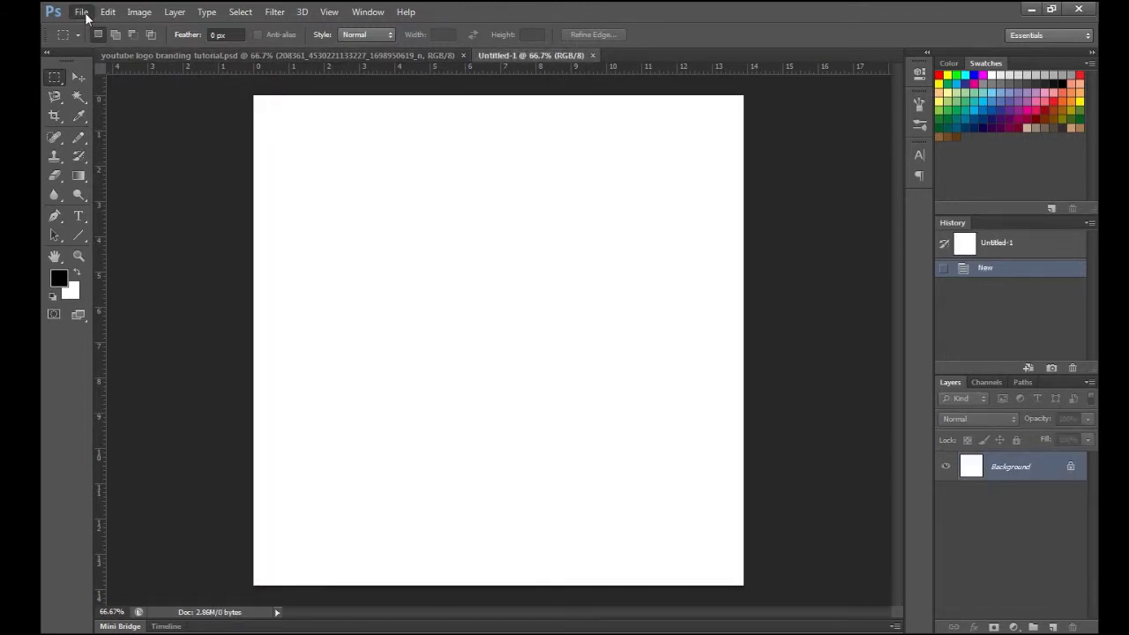
pyautogui.click(81, 13)
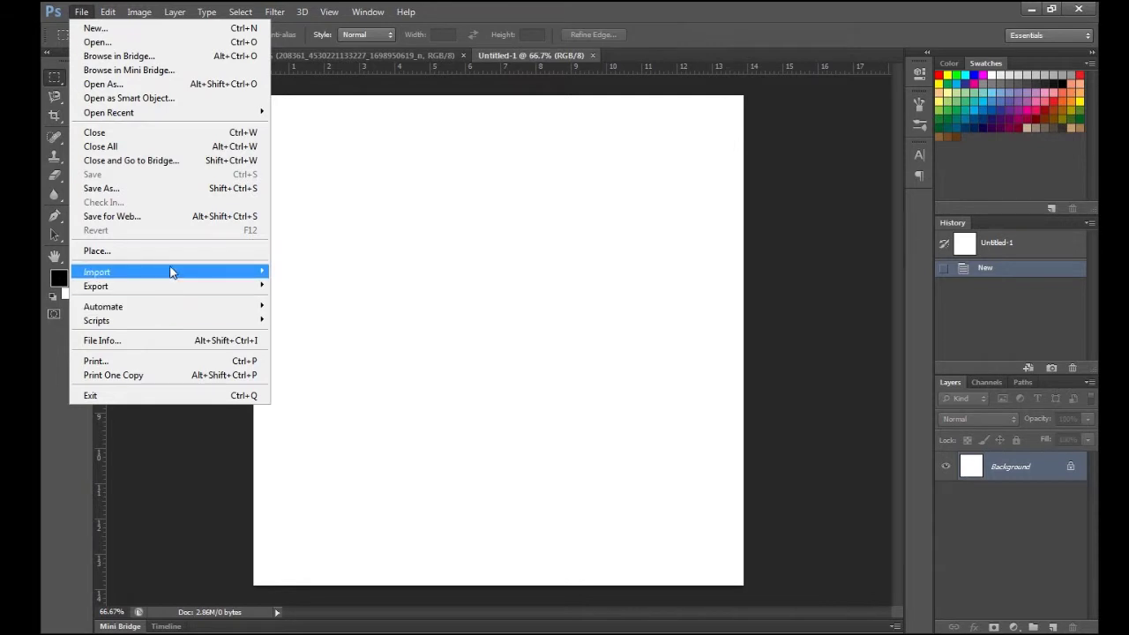
pyautogui.click(114, 250)
pyautogui.click(526, 391)
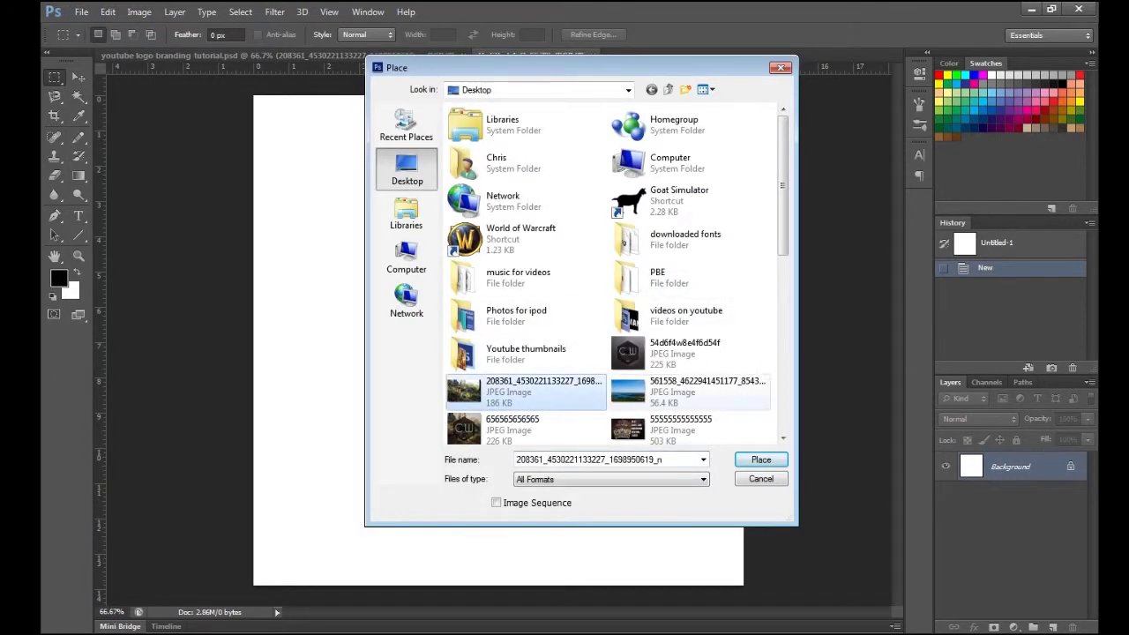
pyautogui.click(760, 459)
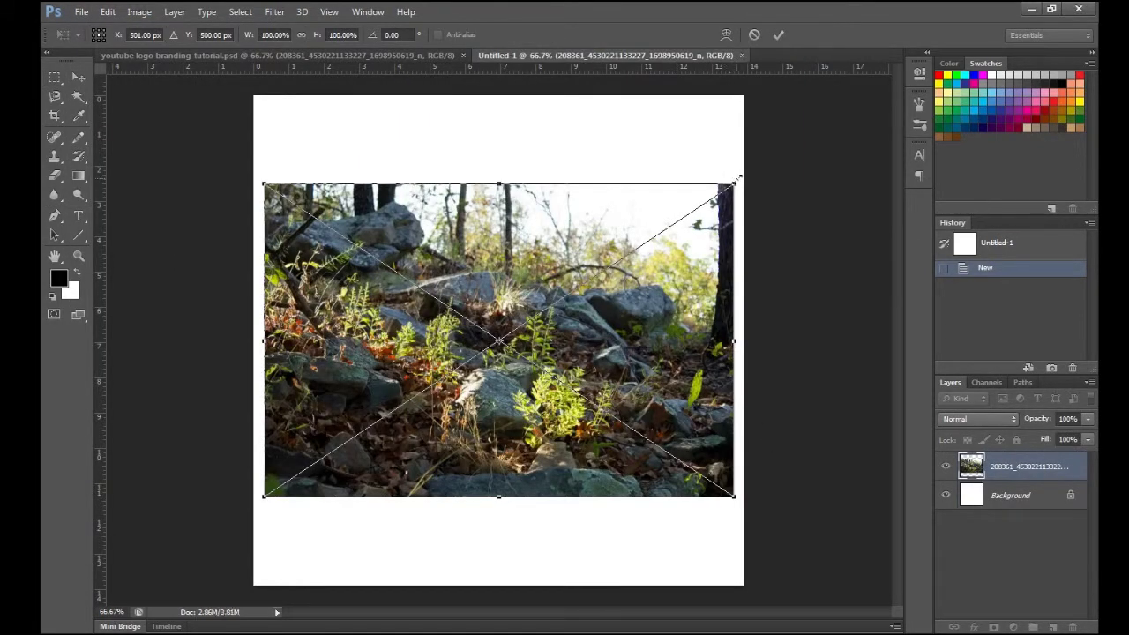
# - Scale the placed photo to about 157% so it fills the whole canvas, and commit the placement
pyautogui.moveTo(737, 184); pyautogui.dragTo(874, 100)
pyautogui.moveTo(746, 215); pyautogui.dragTo(727, 226)
pyautogui.moveTo(867, 107); pyautogui.dragTo(887, 94)
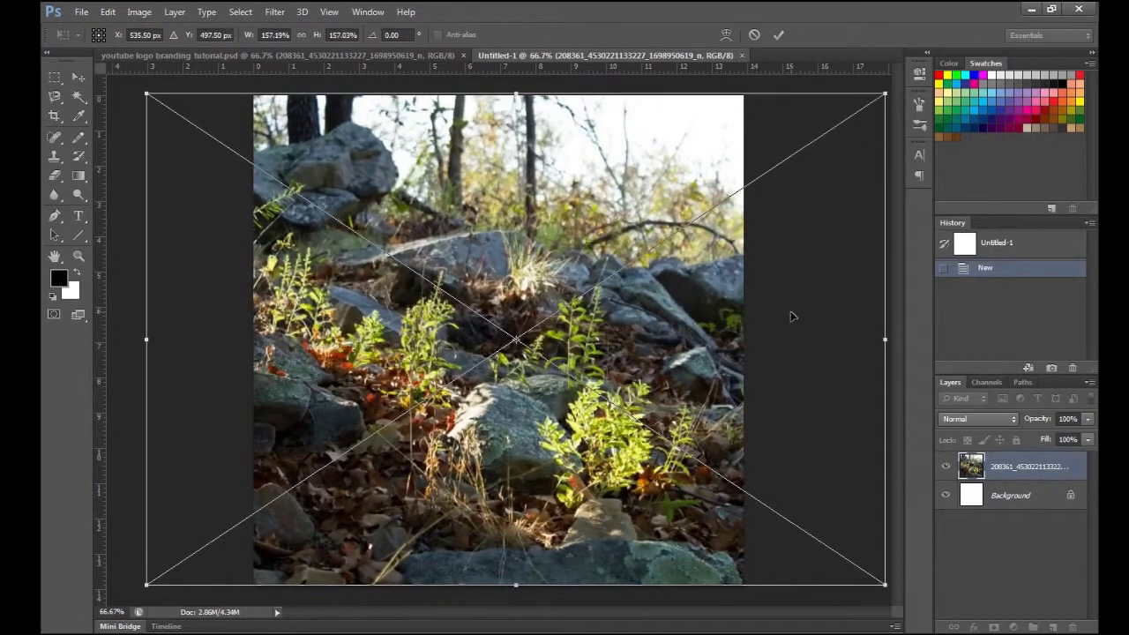
pyautogui.press('Return')
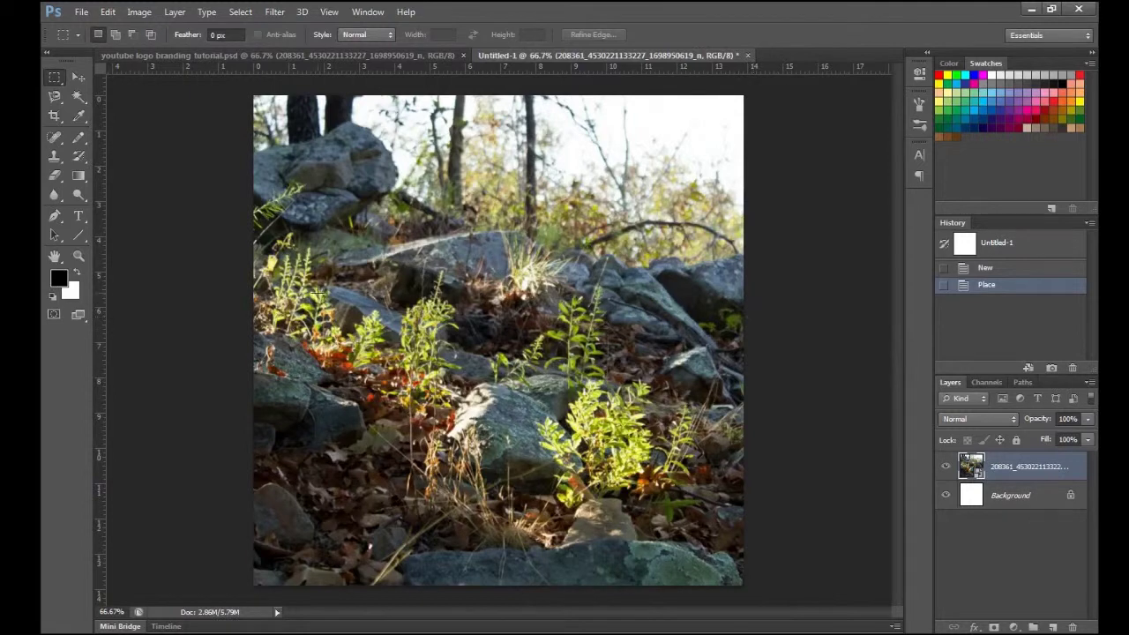
# - Rasterize the placed photo layer and add a default Gradient Overlay layer style to it
pyautogui.rightClick(1019, 481)
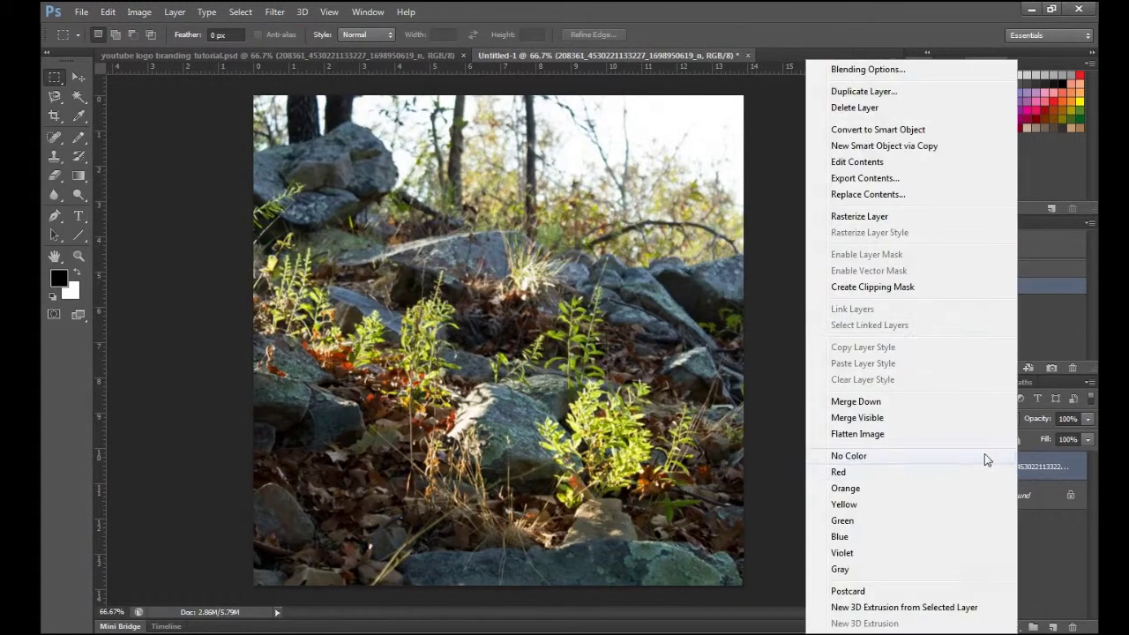
pyautogui.click(926, 224)
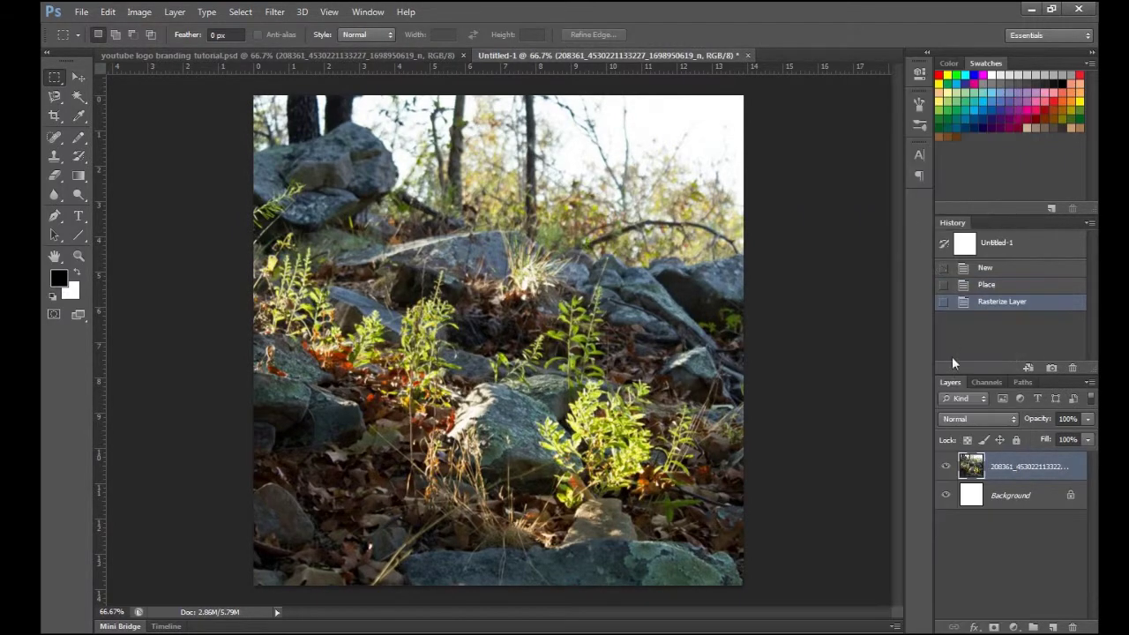
pyautogui.doubleClick(1036, 480)
pyautogui.moveTo(670, 125); pyautogui.dragTo(472, 163)
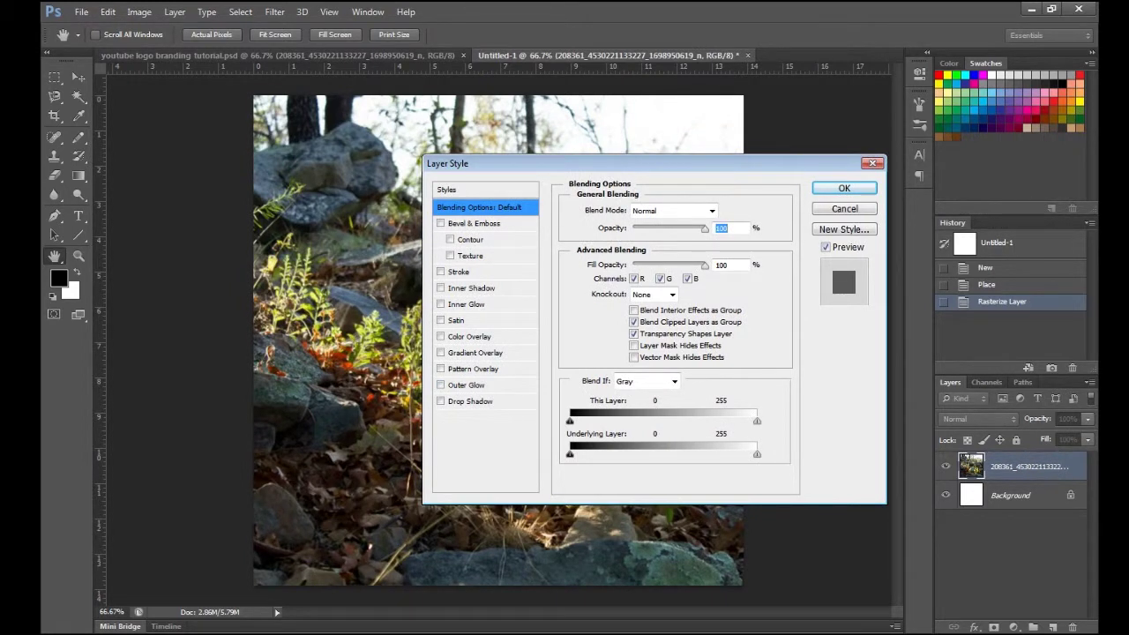
pyautogui.click(440, 351)
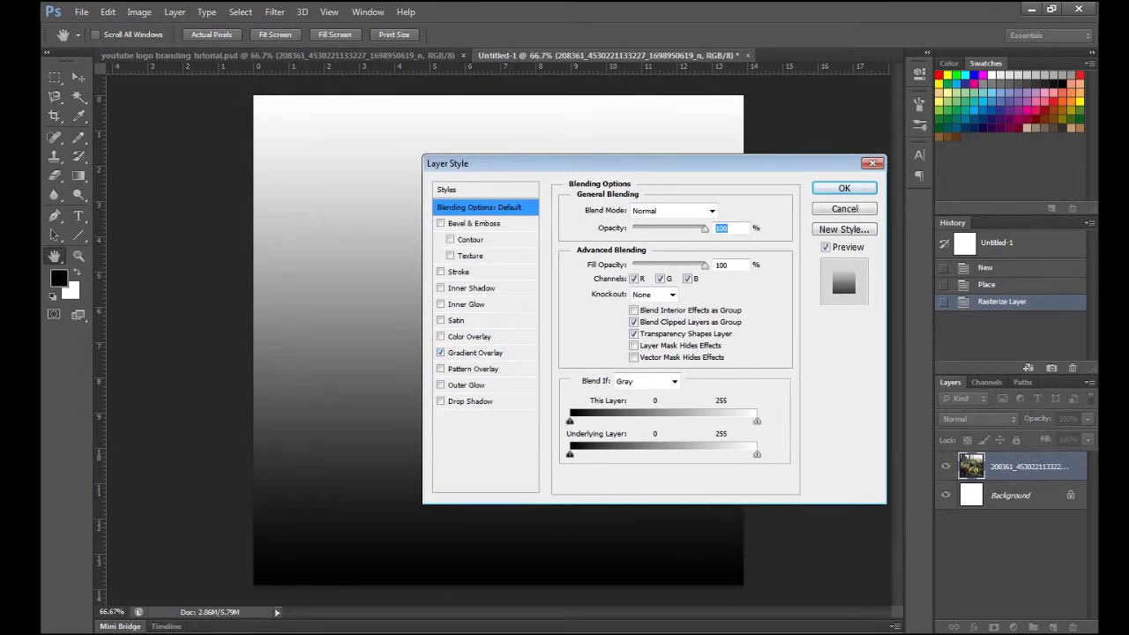
pyautogui.click(843, 188)
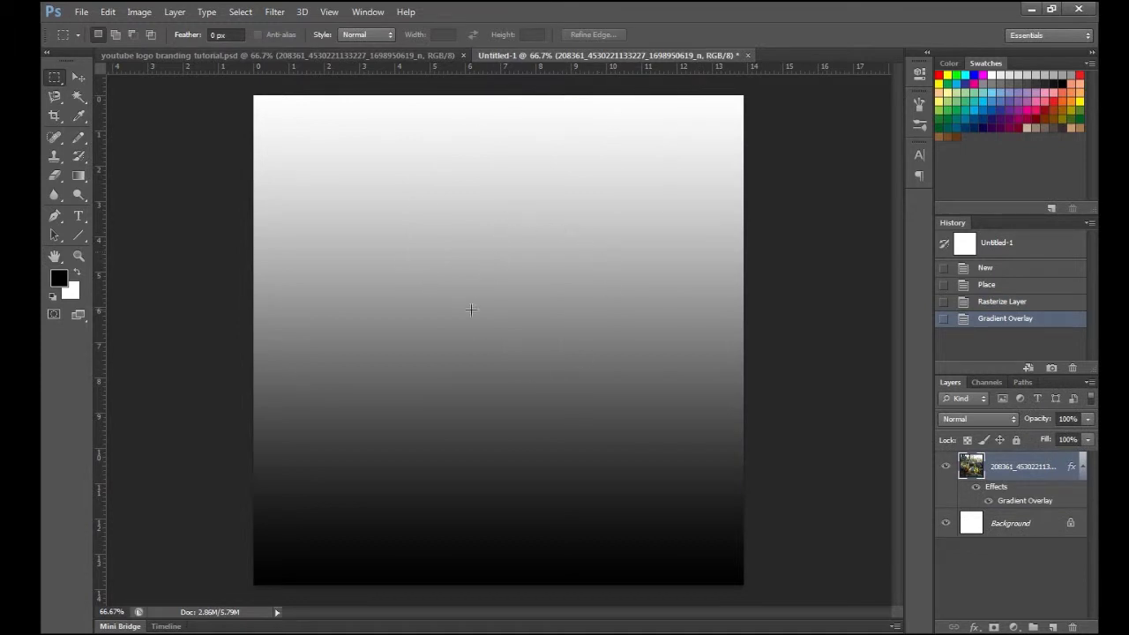
# - Set the photo's Gradient Overlay to the last semi-transparent preset, reversed, with the Radial style
pyautogui.doubleClick(1026, 501)
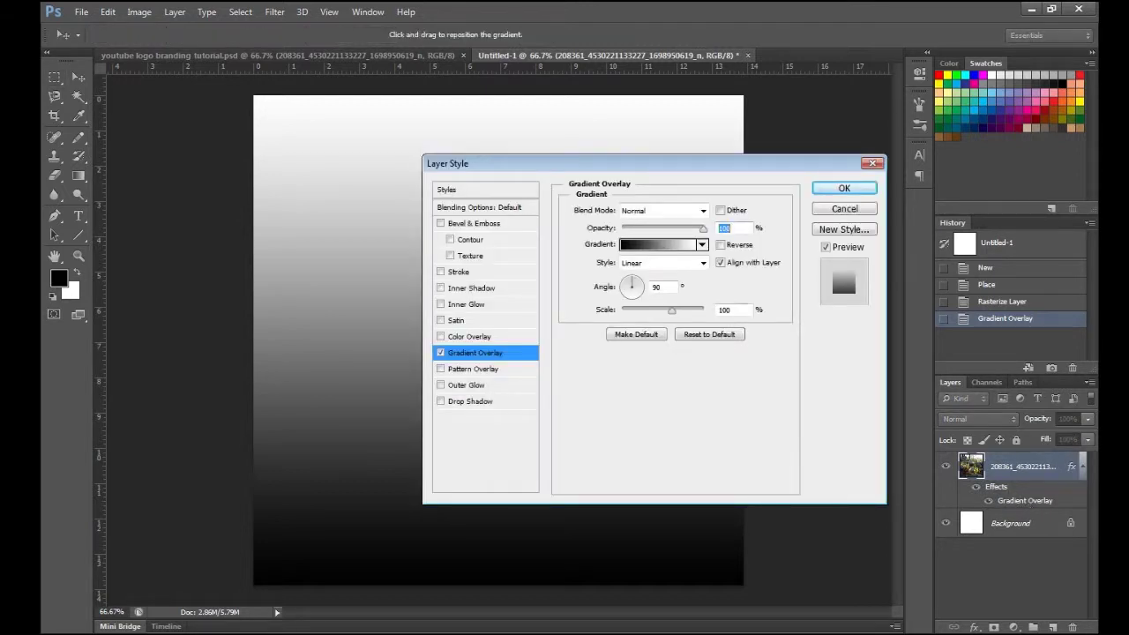
pyautogui.click(702, 244)
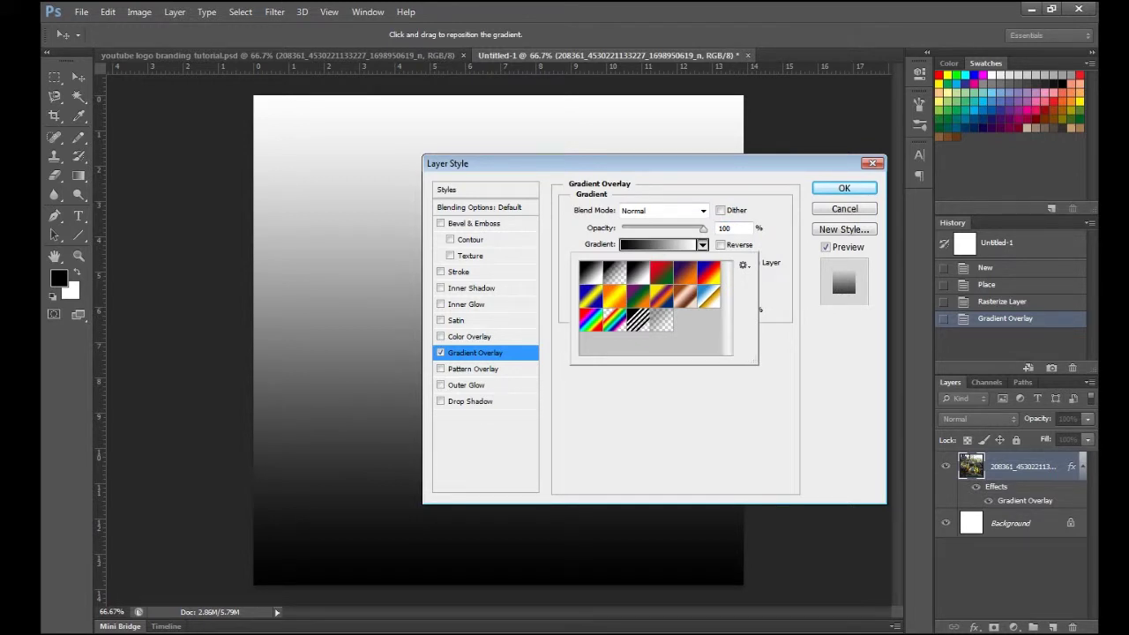
pyautogui.click(661, 322)
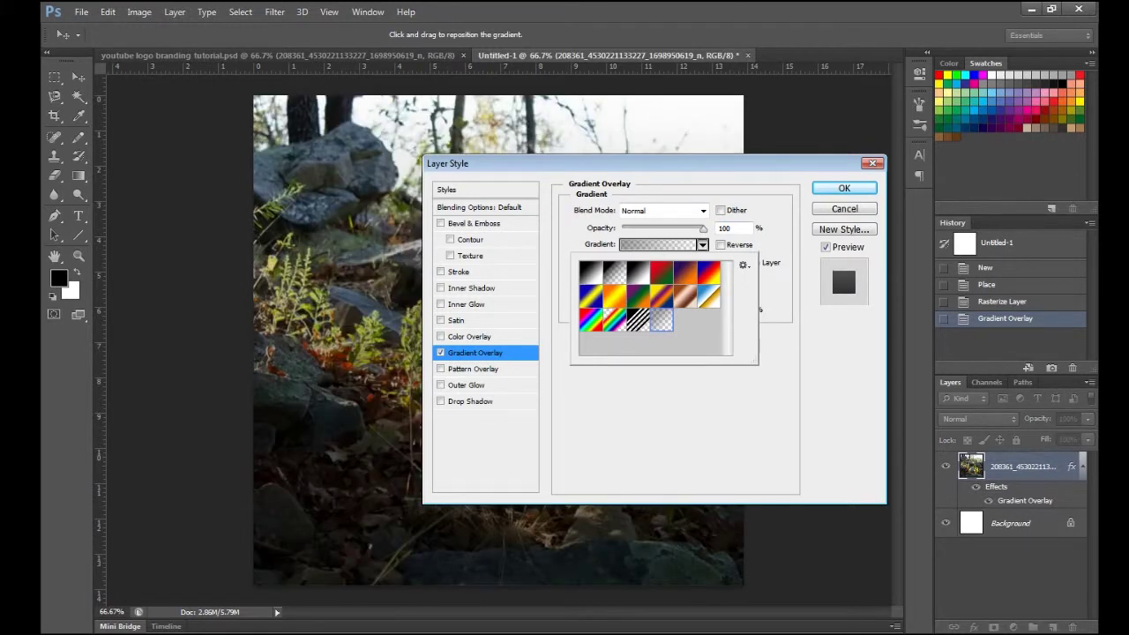
pyautogui.click(721, 245)
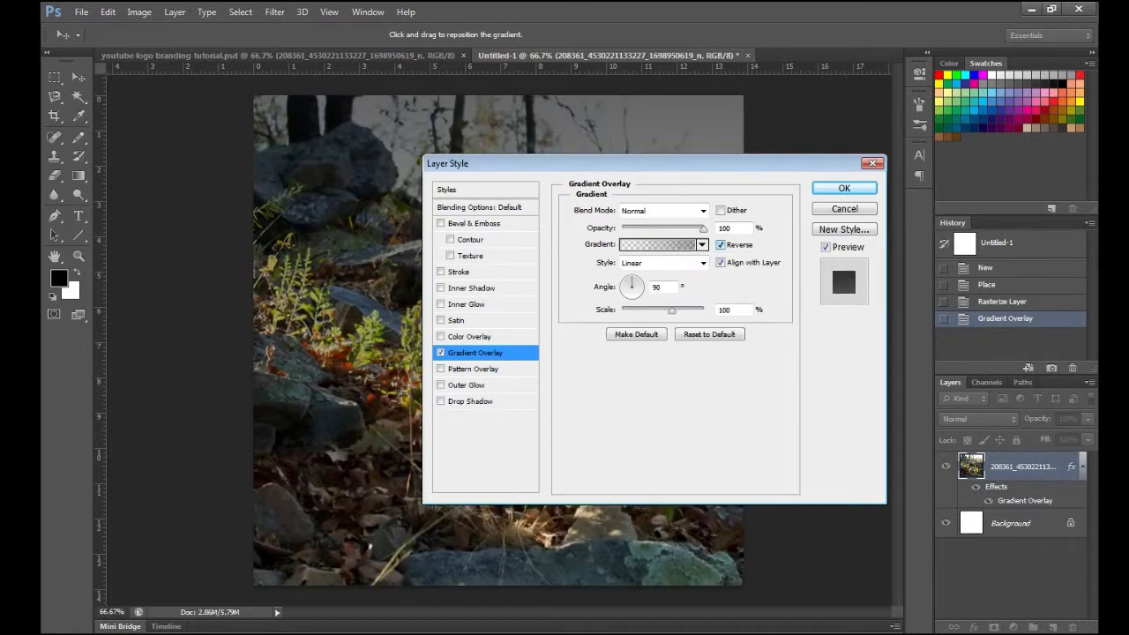
pyautogui.click(702, 262)
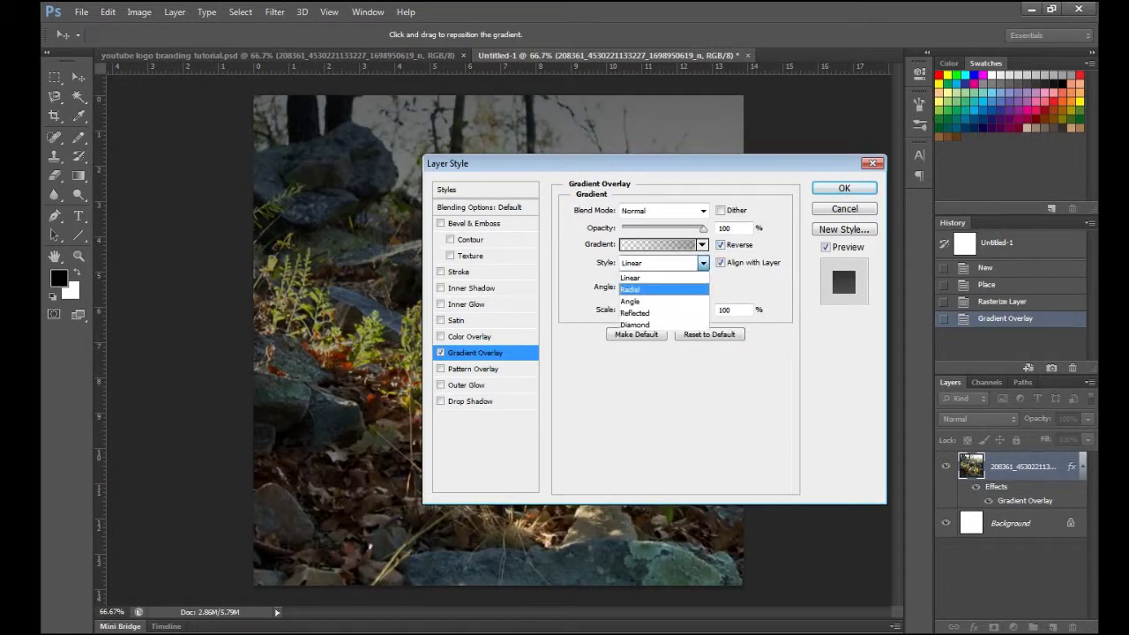
pyautogui.click(629, 289)
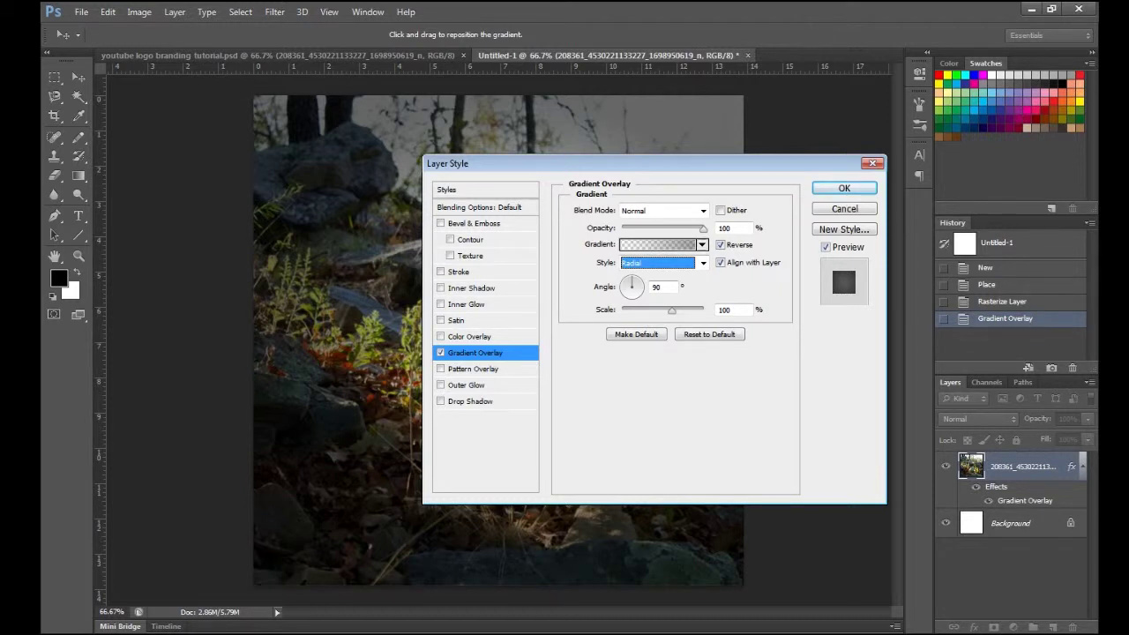
# - Lower the Gradient Overlay's opacity to about 55% and apply the layer style
pyautogui.moveTo(702, 228); pyautogui.dragTo(671, 228)
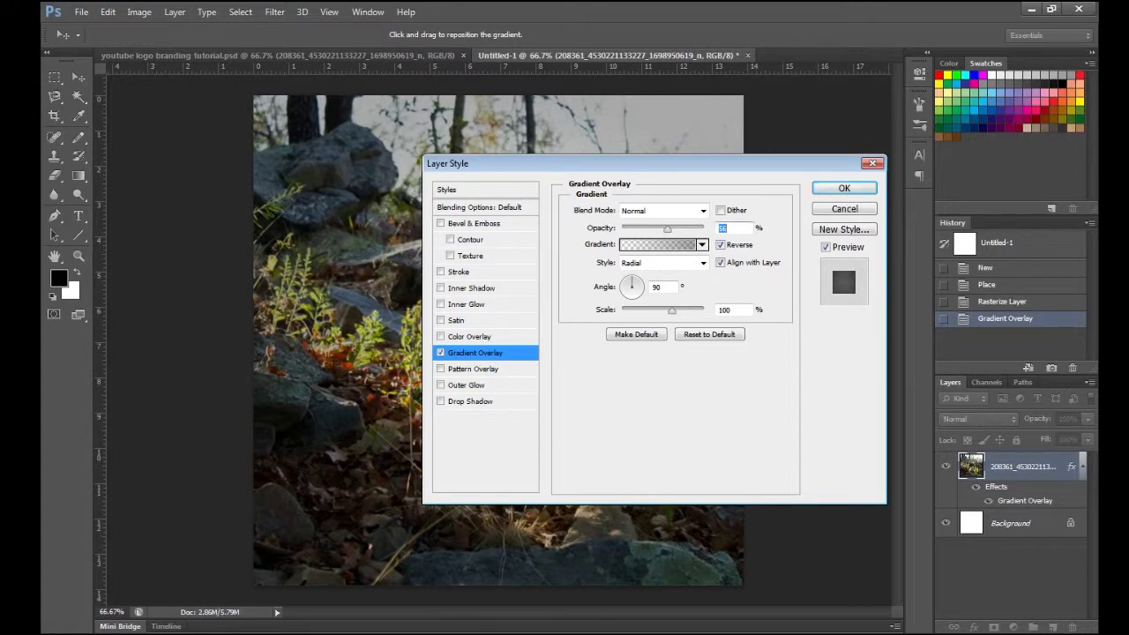
pyautogui.moveTo(529, 163); pyautogui.dragTo(574, 236)
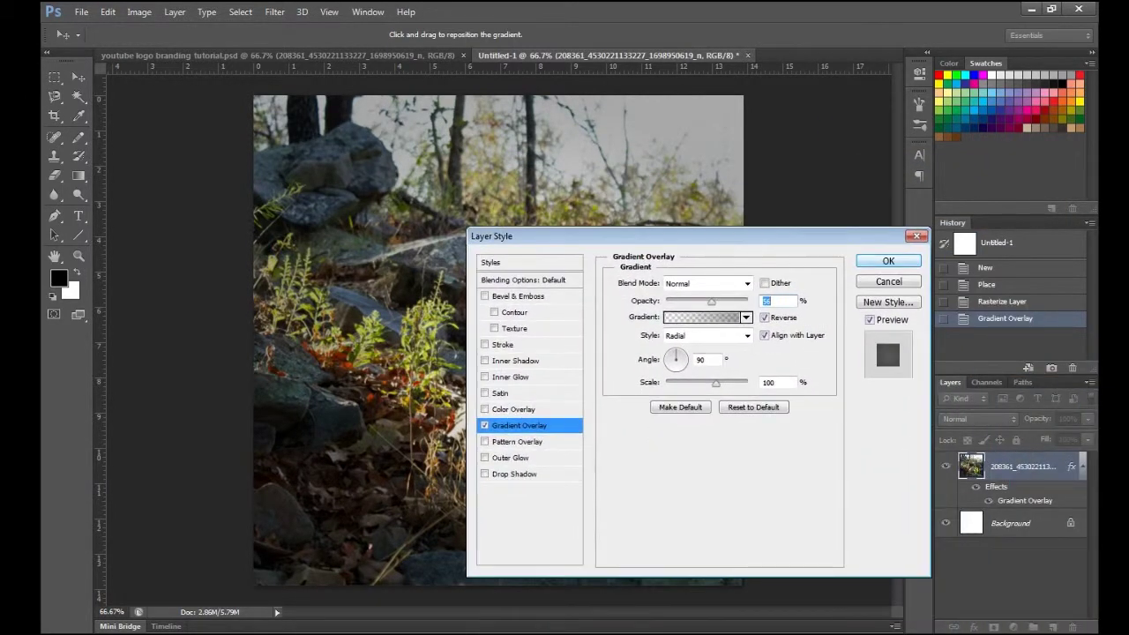
pyautogui.press('Return')
pyautogui.press('m')
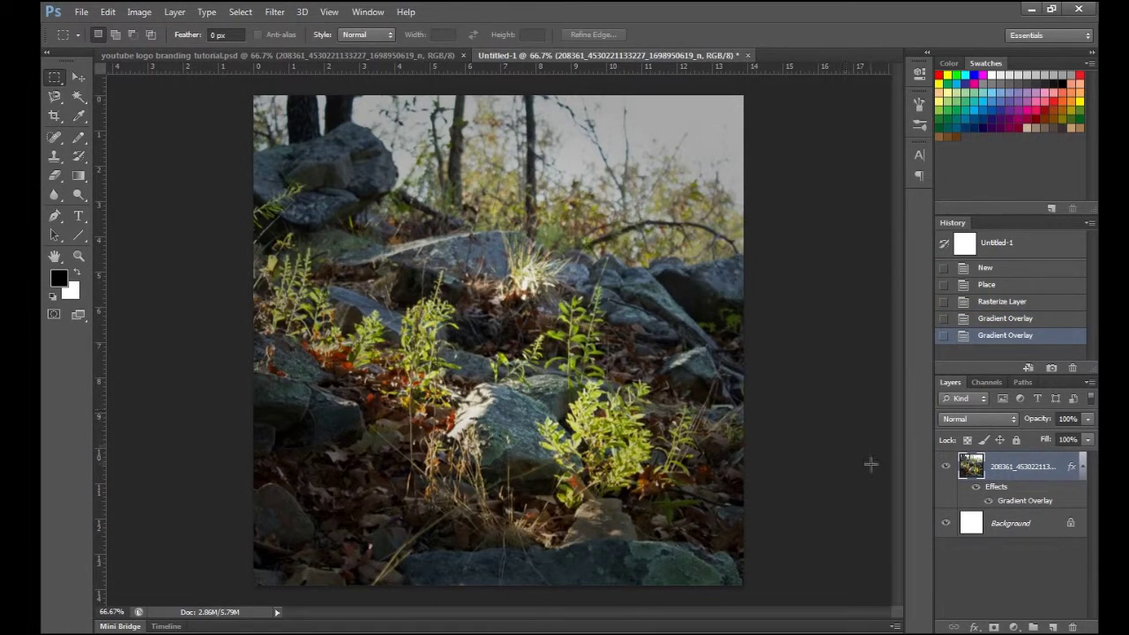
# - Add a new empty layer above the photo and activate the Polygon Tool
pyautogui.click(1053, 626)
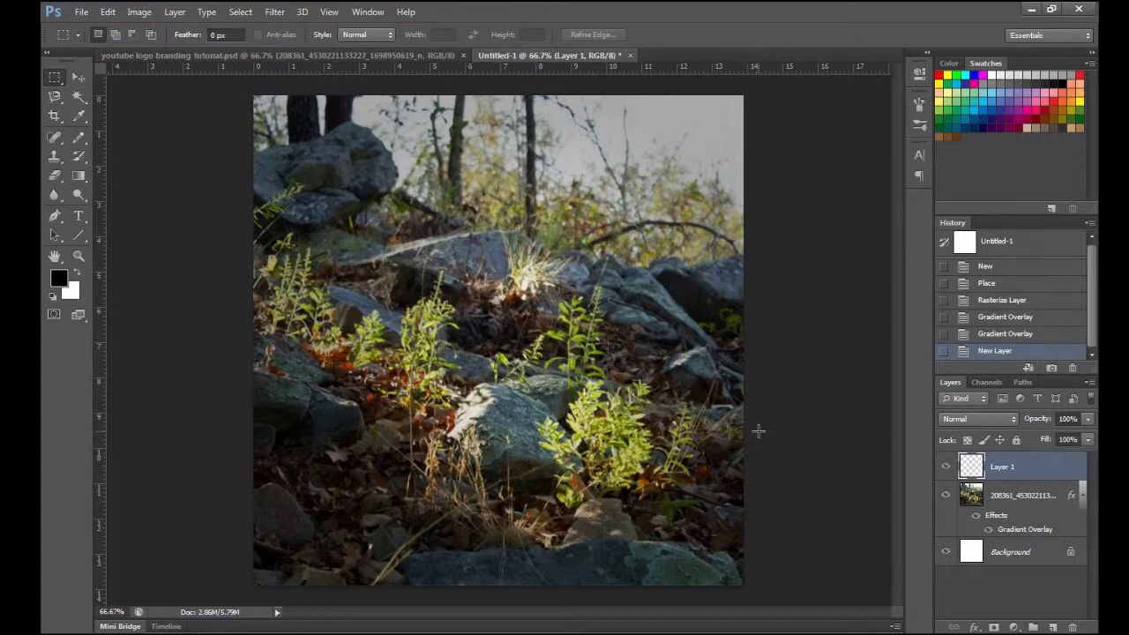
pyautogui.click(80, 236)
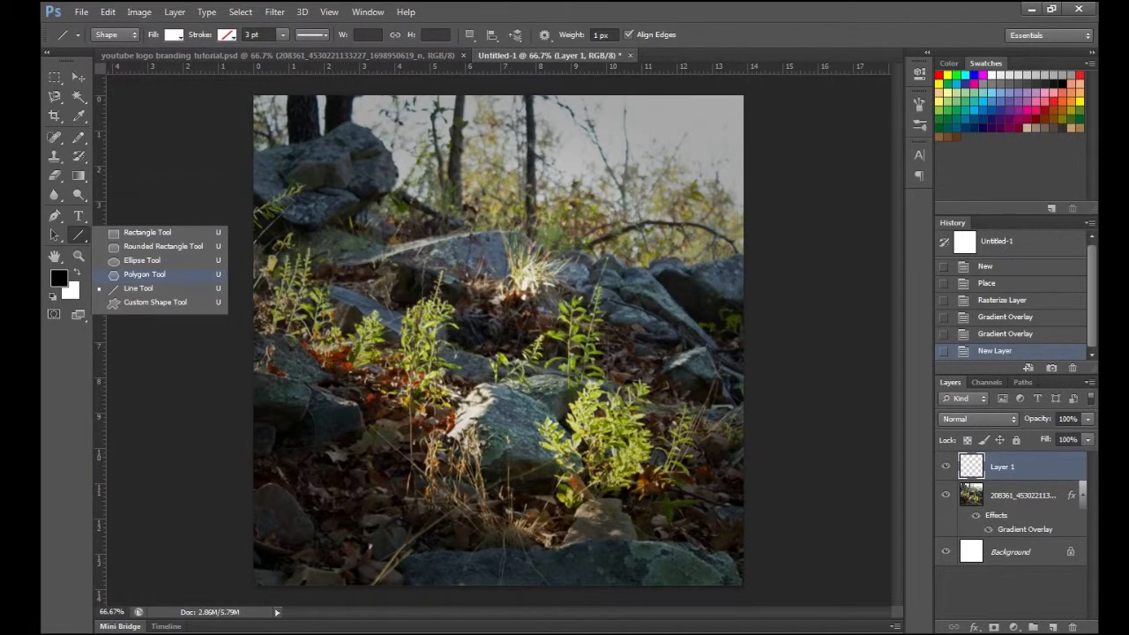
pyautogui.click(191, 273)
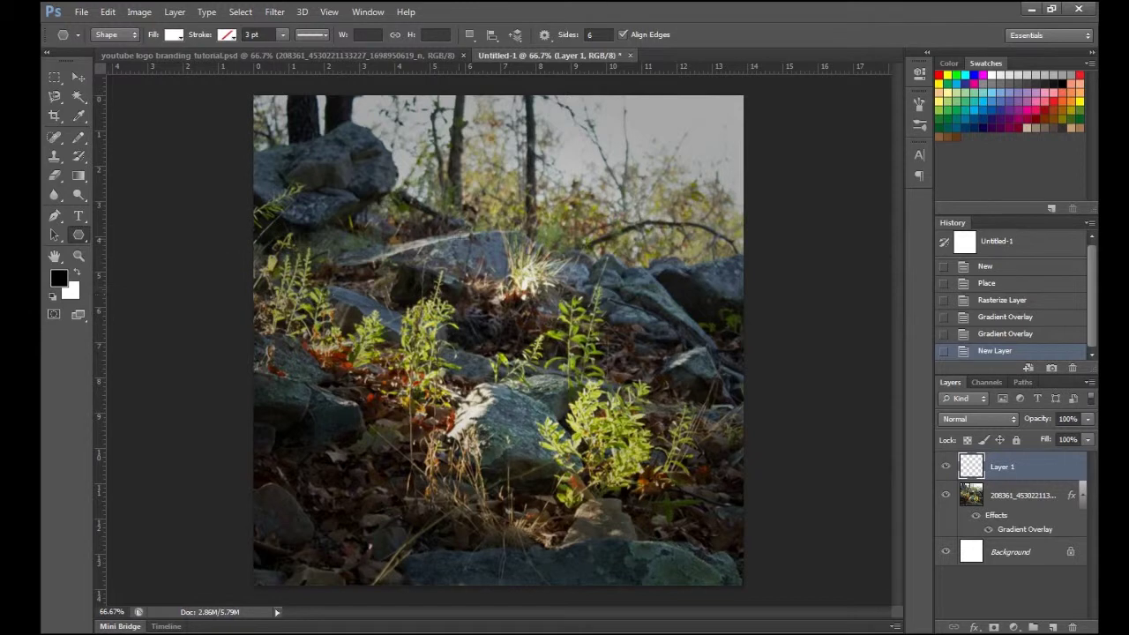
# - Try an eight-sided white polygon about 522 px wide over the upper-left part of the photo, and undo it
pyautogui.click(601, 36)
pyautogui.write('8')
pyautogui.moveTo(428, 269); pyautogui.dragTo(529, 354)
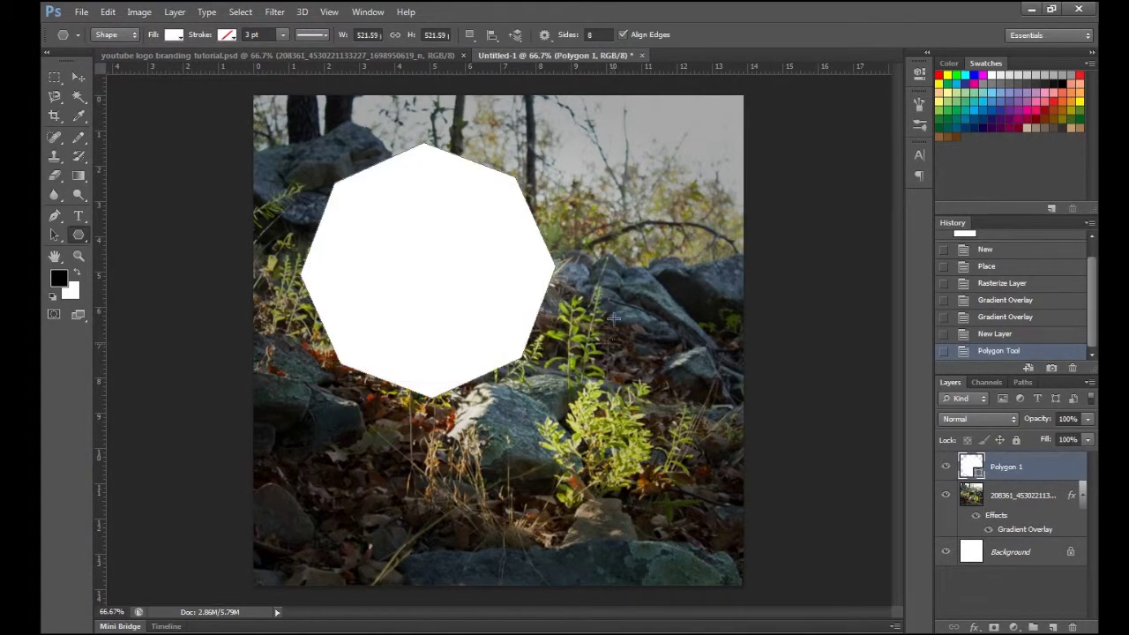
pyautogui.hotkey('ctrl', 'z')
# - Set the polygon to 6 sides and draw an upright white hexagon about 561 × 648 px over the photo
pyautogui.click(600, 36)
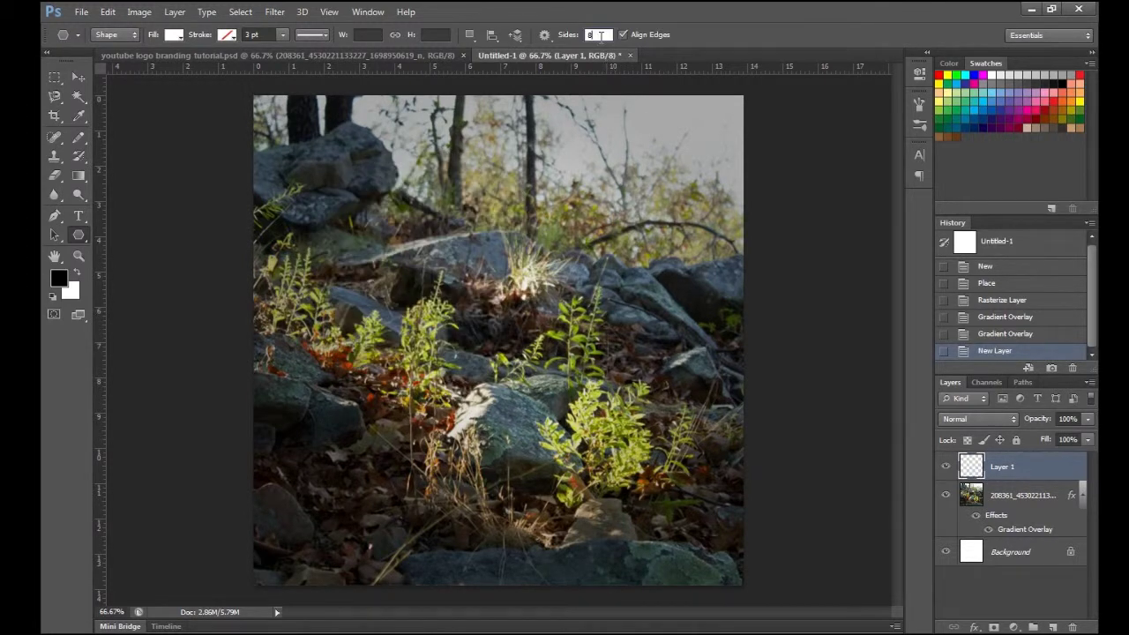
pyautogui.press('BackSpace')
pyautogui.write('6')
pyautogui.moveTo(432, 249); pyautogui.dragTo(488, 395)
pyautogui.moveTo(524, 266); pyautogui.dragTo(617, 305)
pyautogui.press('Escape')
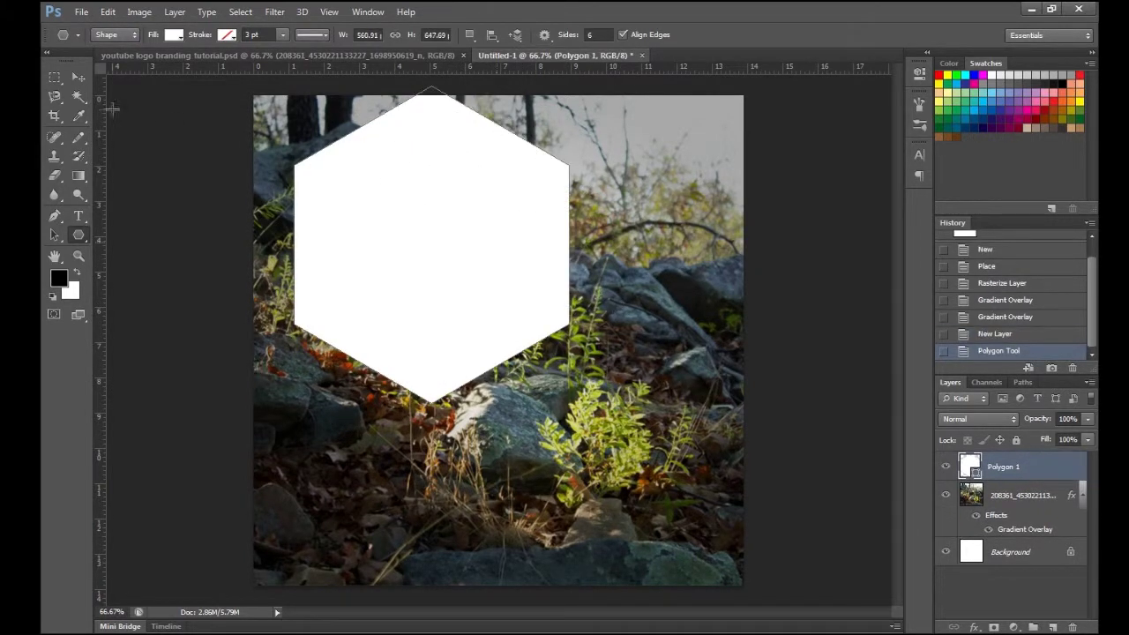
# - Scale the hexagon proportionally to about 117%, roughly 657 × 759 px, and centre it over the photo
pyautogui.click(78, 77)
pyautogui.moveTo(488, 265); pyautogui.dragTo(522, 315)
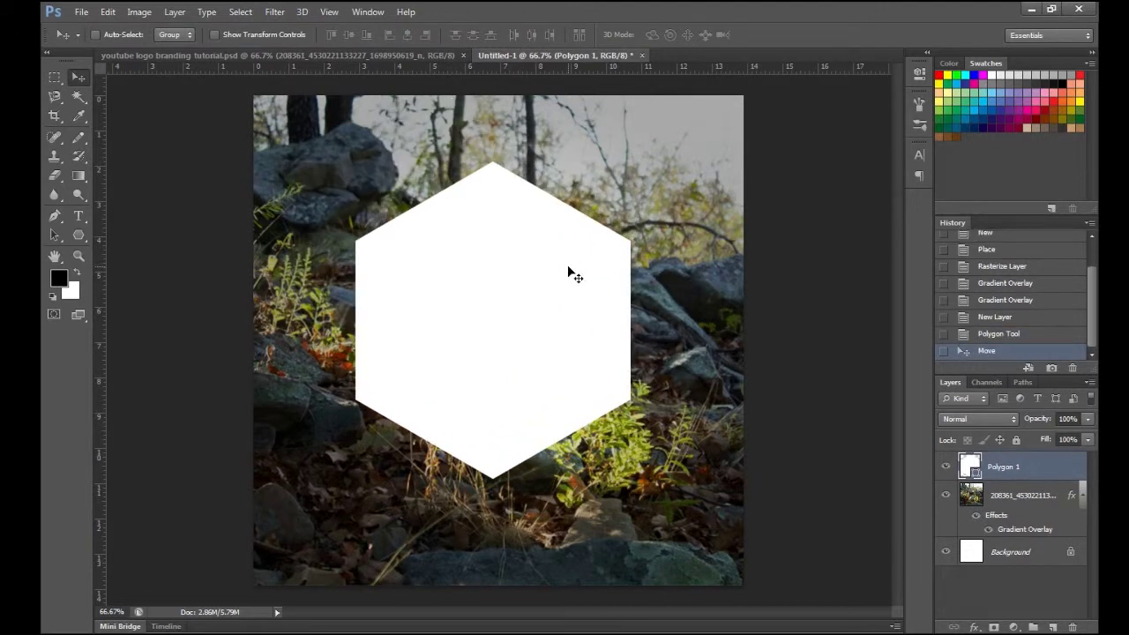
pyautogui.hotkey('ctrl', 't')
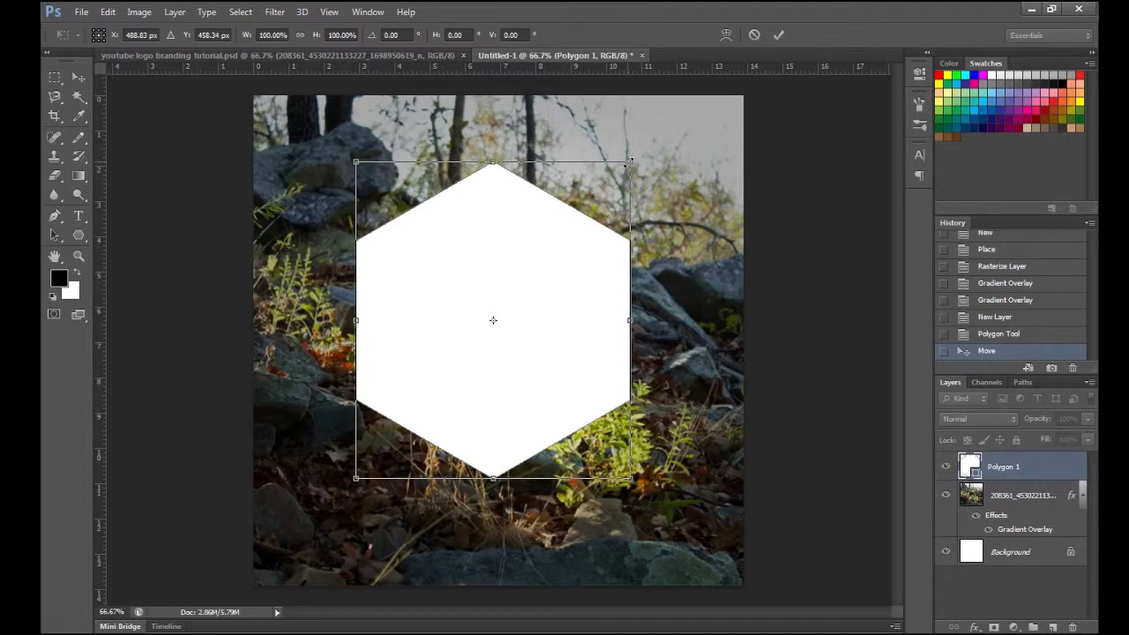
pyautogui.moveTo(631, 164); pyautogui.dragTo(752, 174)
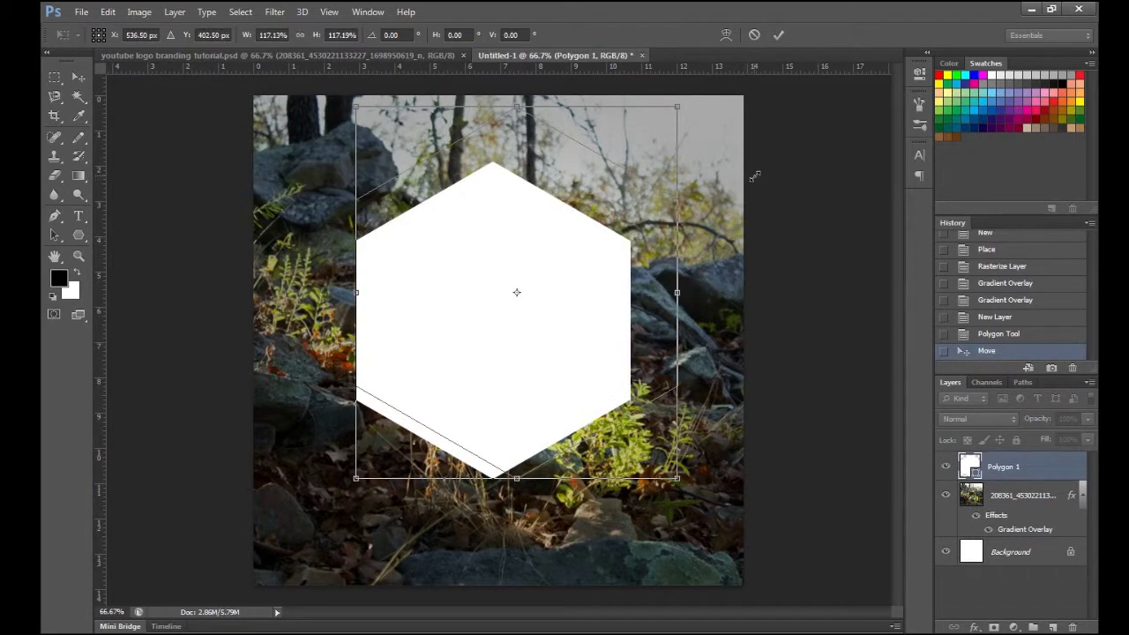
pyautogui.moveTo(635, 262); pyautogui.dragTo(620, 309)
pyautogui.press('Return')
pyautogui.moveTo(590, 345)
pyautogui.mouseDown()
pyautogui.moveTo(577, 330)
pyautogui.moveTo(582, 343)
pyautogui.mouseUp()
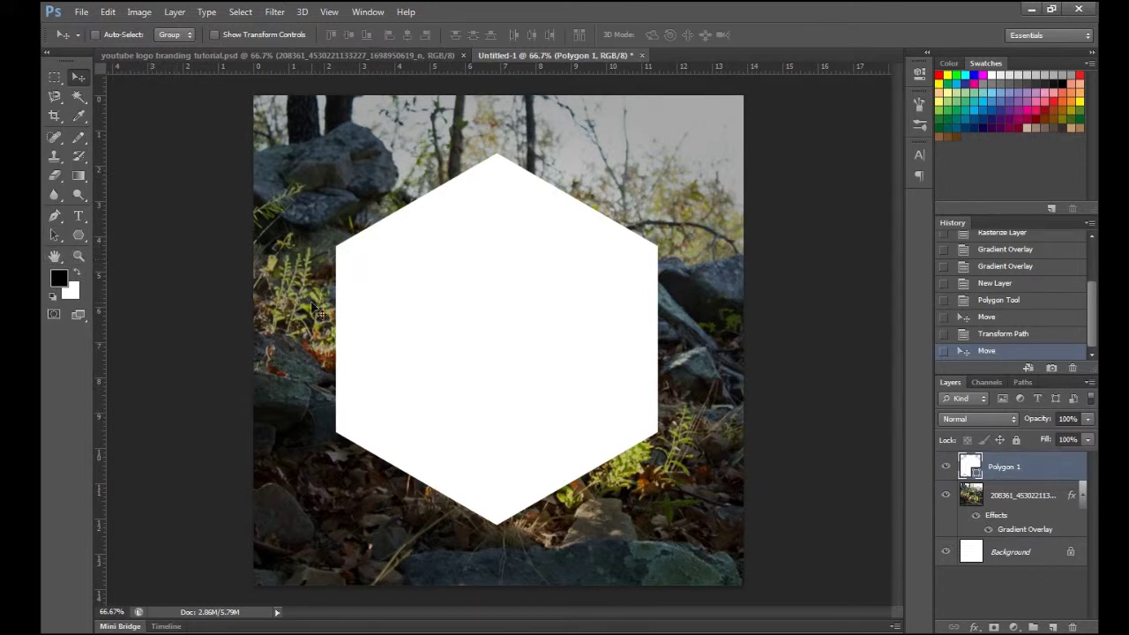
# - Try several swatch fills on the hexagon, including yellow and light green, and settle on a dark gray fill
pyautogui.press('a')
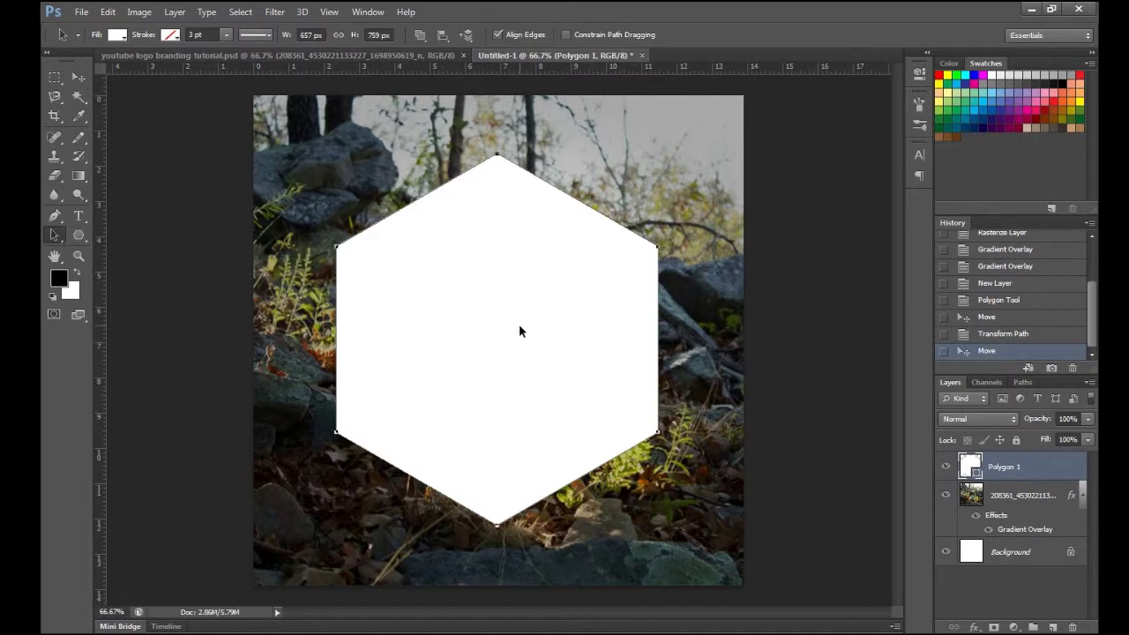
pyautogui.click(117, 36)
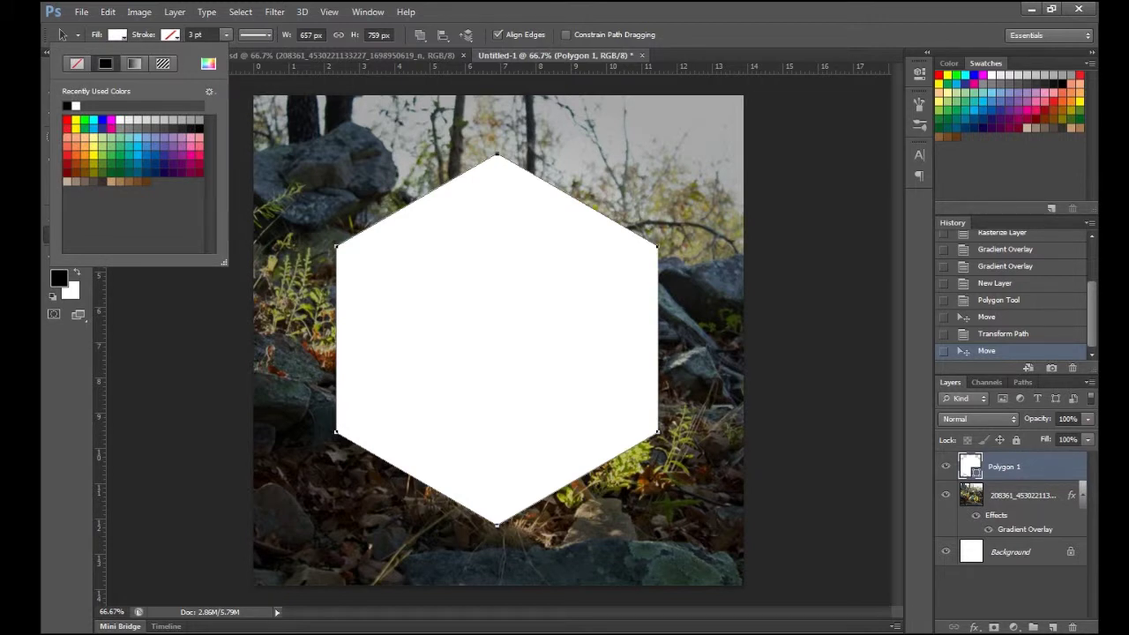
pyautogui.click(119, 154)
pyautogui.click(164, 154)
pyautogui.click(199, 146)
pyautogui.click(71, 137)
pyautogui.click(76, 119)
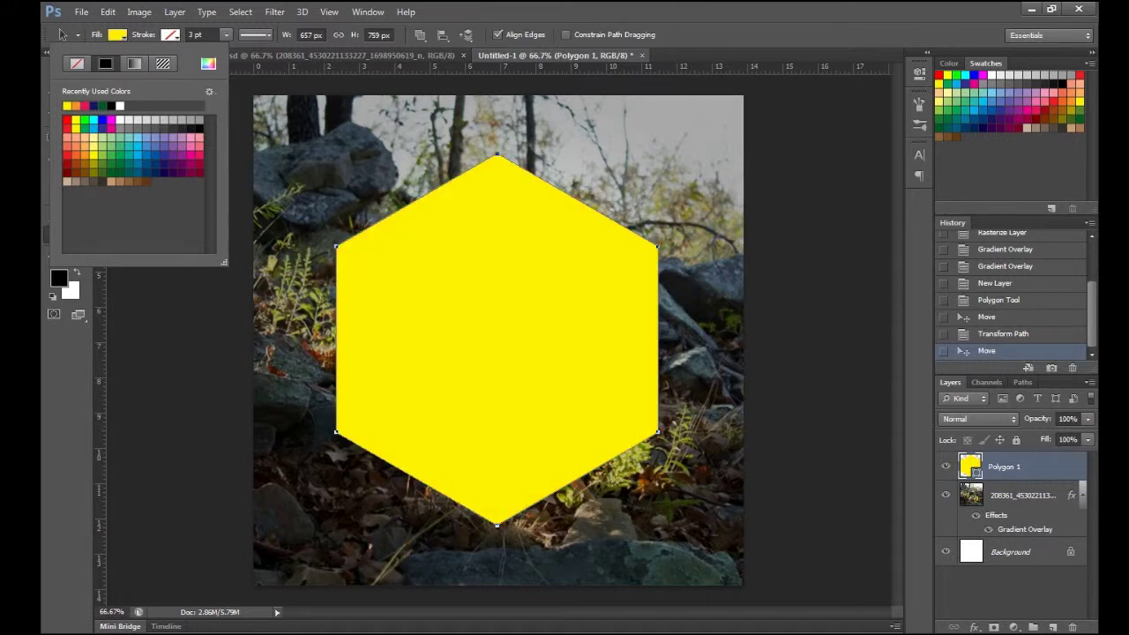
pyautogui.click(93, 145)
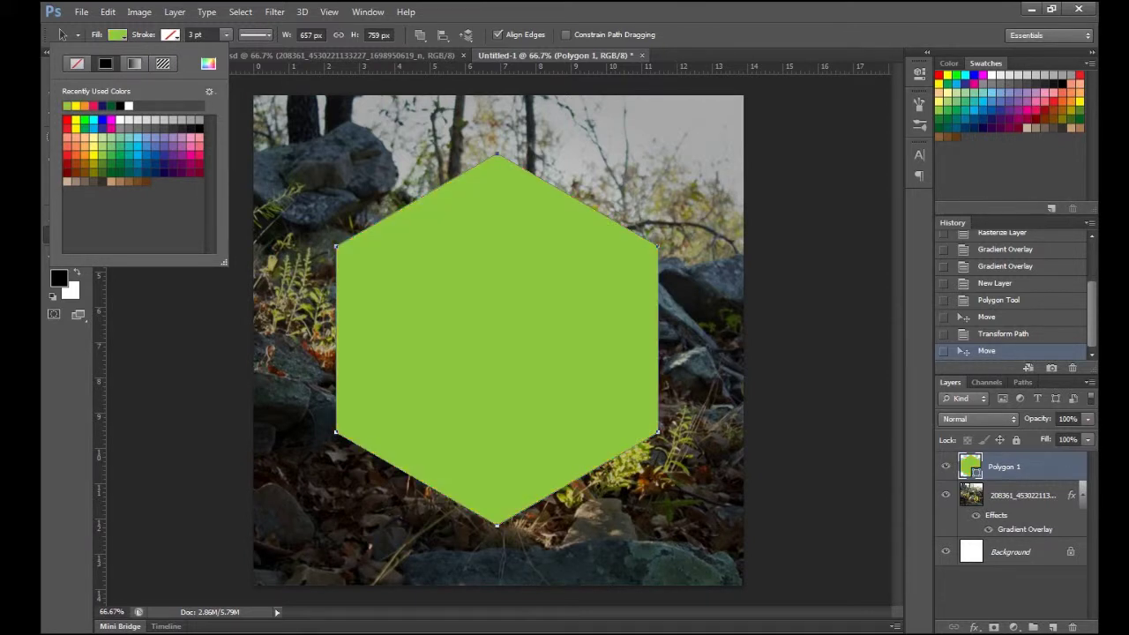
pyautogui.click(190, 128)
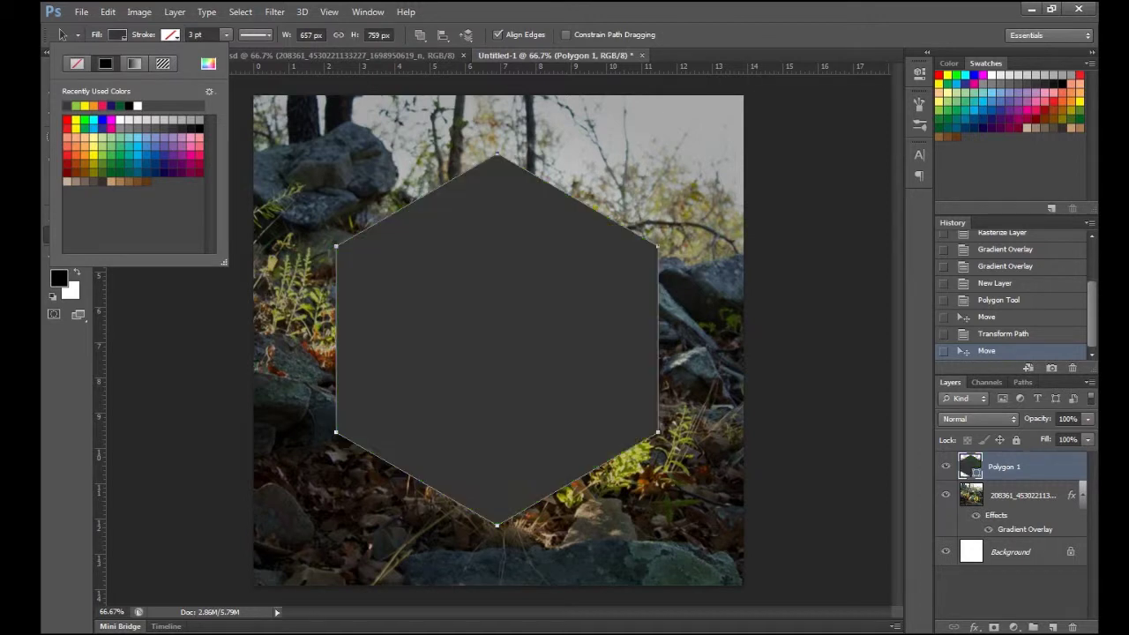
pyautogui.click(181, 128)
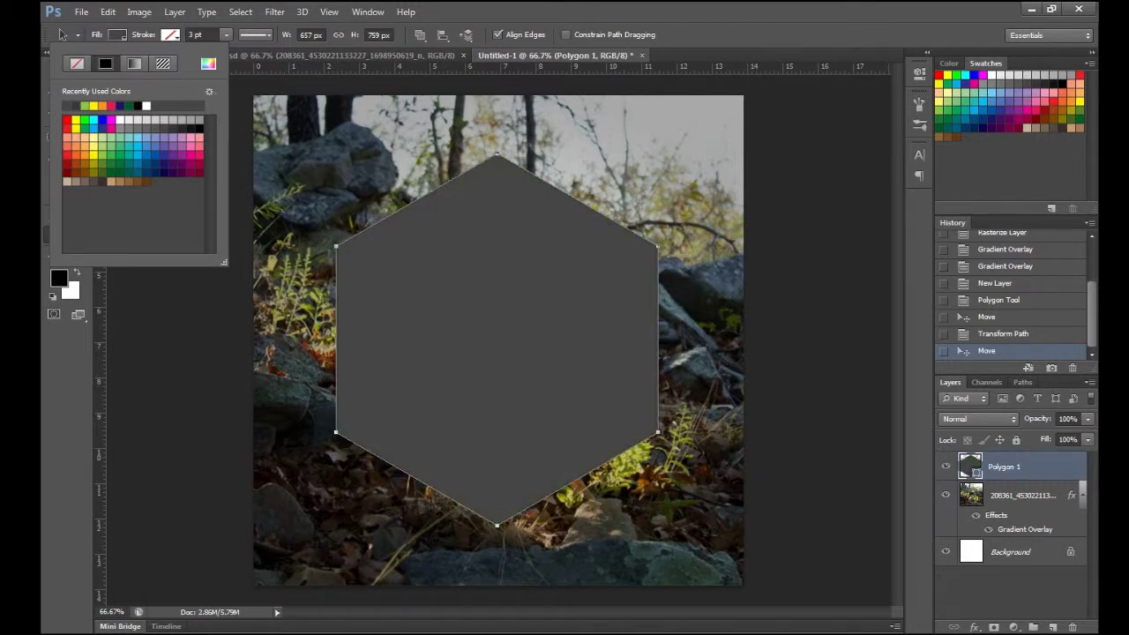
pyautogui.click(174, 327)
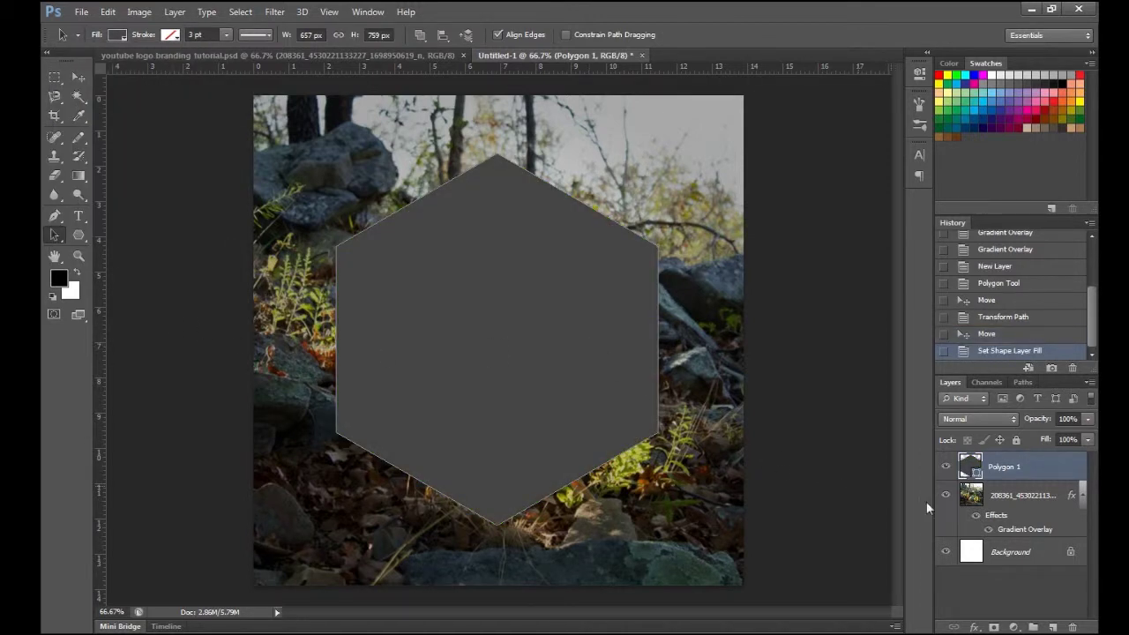
pyautogui.click(1000, 586)
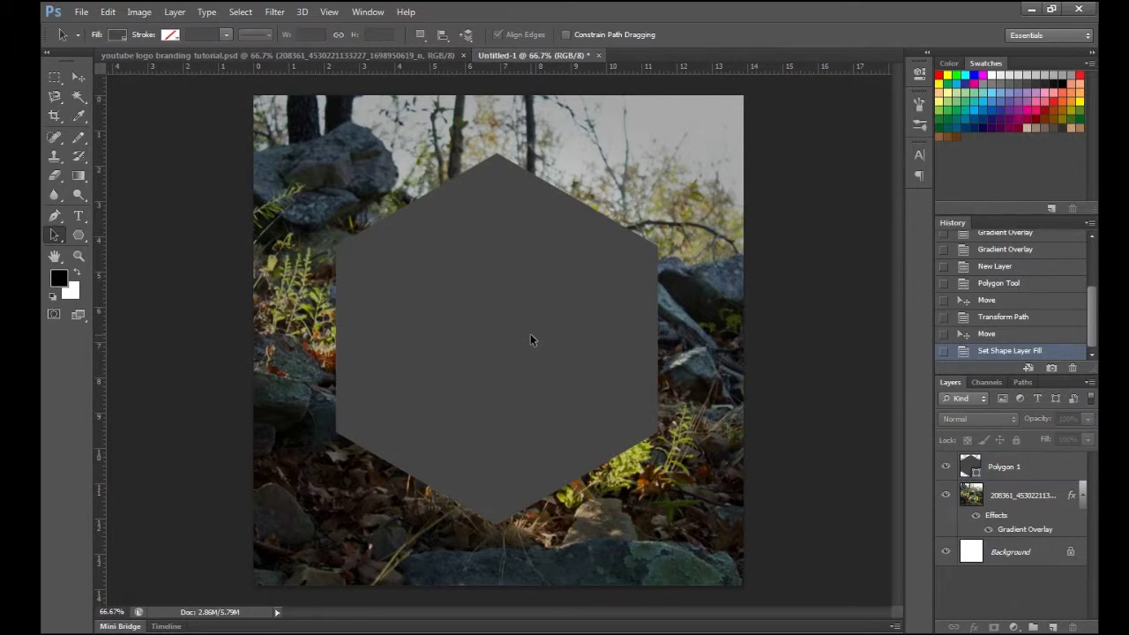
pyautogui.click(998, 468)
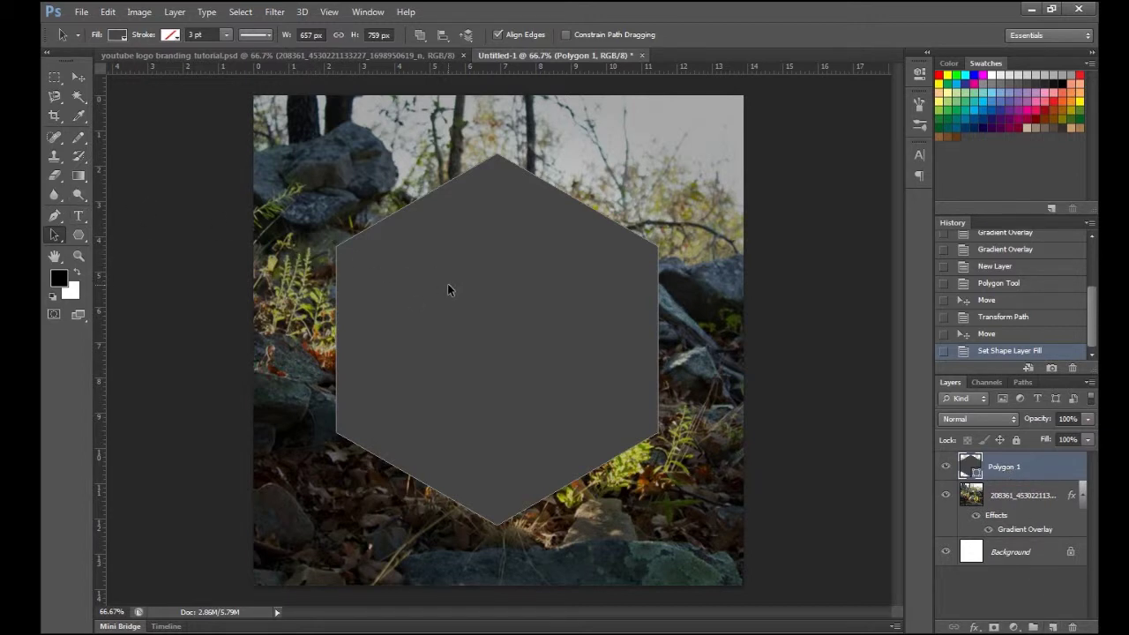
# - Add a new layer above the hexagon and enter the white horizontal text "C W" in the hexagon's upper-left area
pyautogui.press('t')
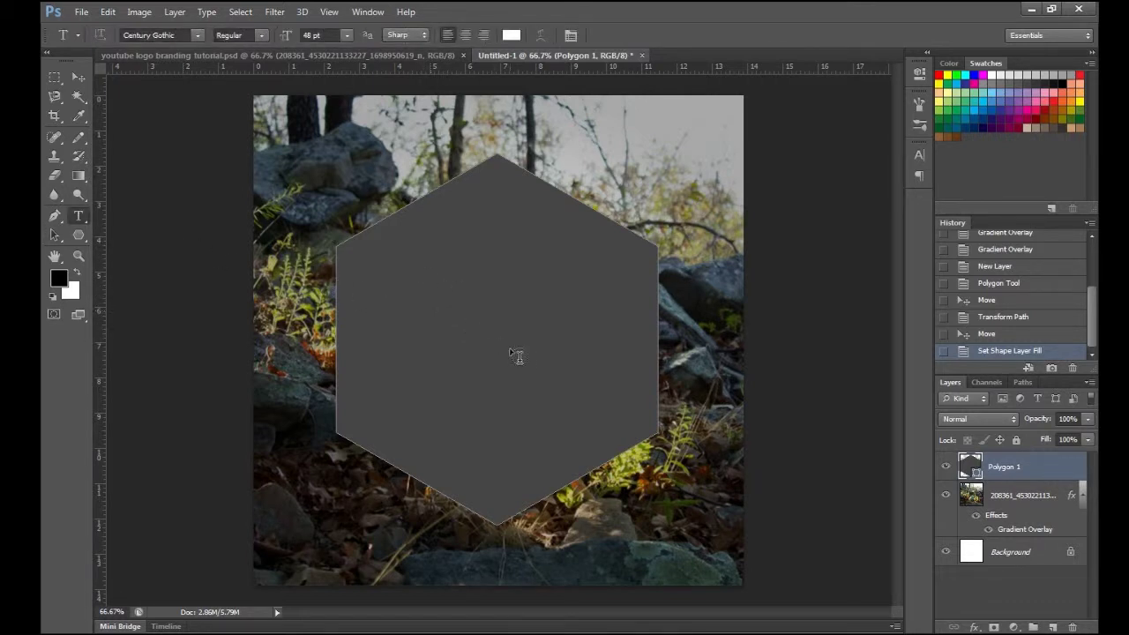
pyautogui.rightClick(82, 220)
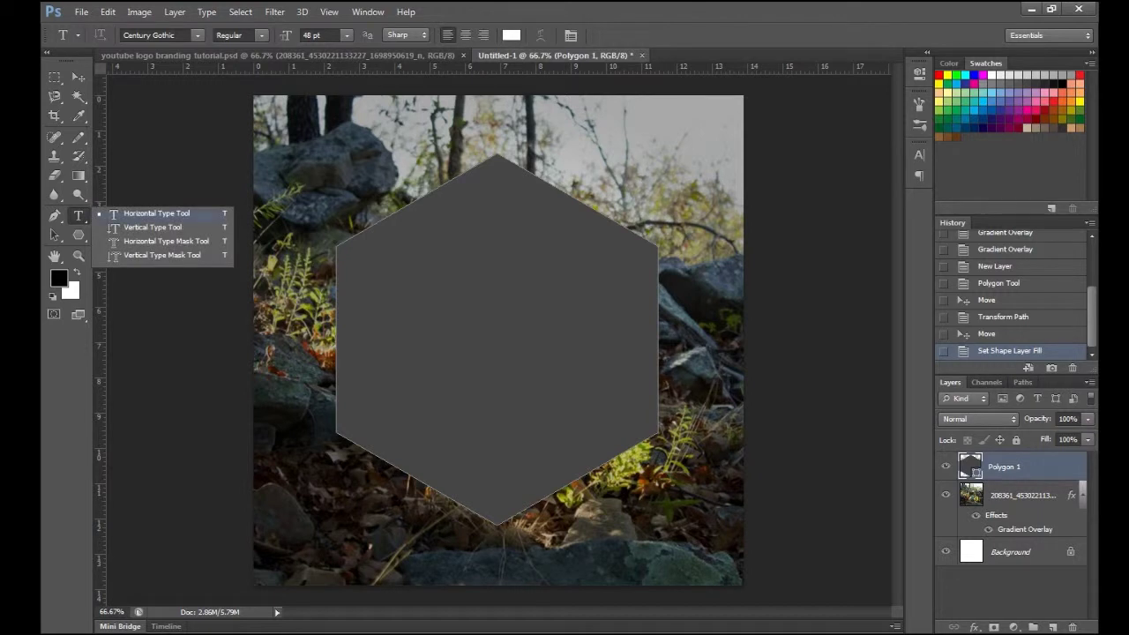
pyautogui.click(145, 214)
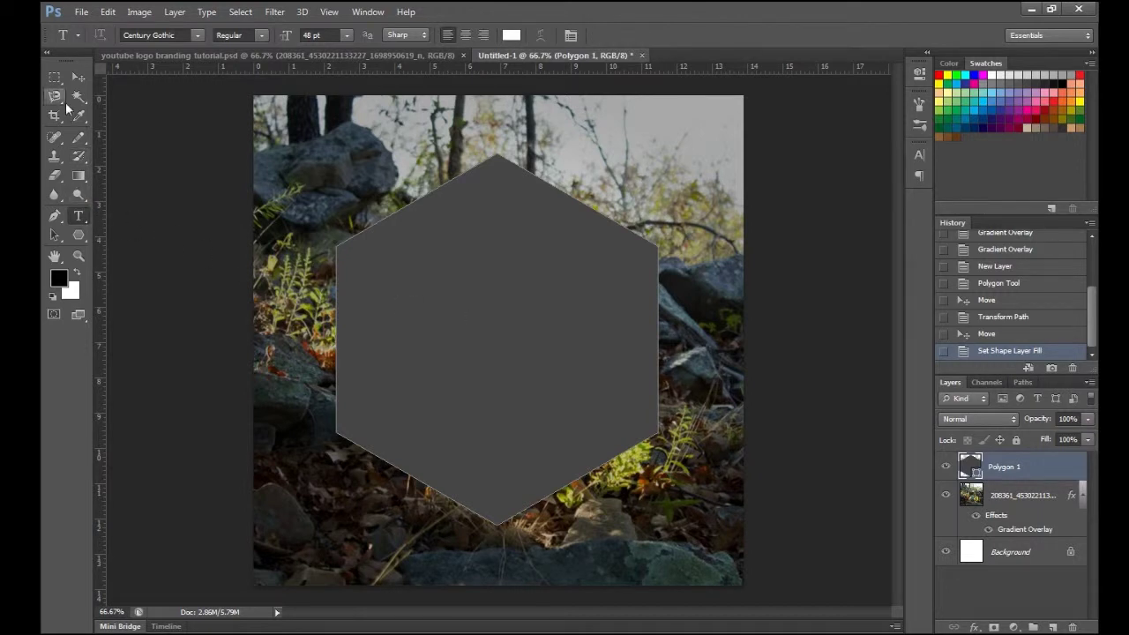
pyautogui.click(79, 79)
pyautogui.press('t')
pyautogui.click(1052, 625)
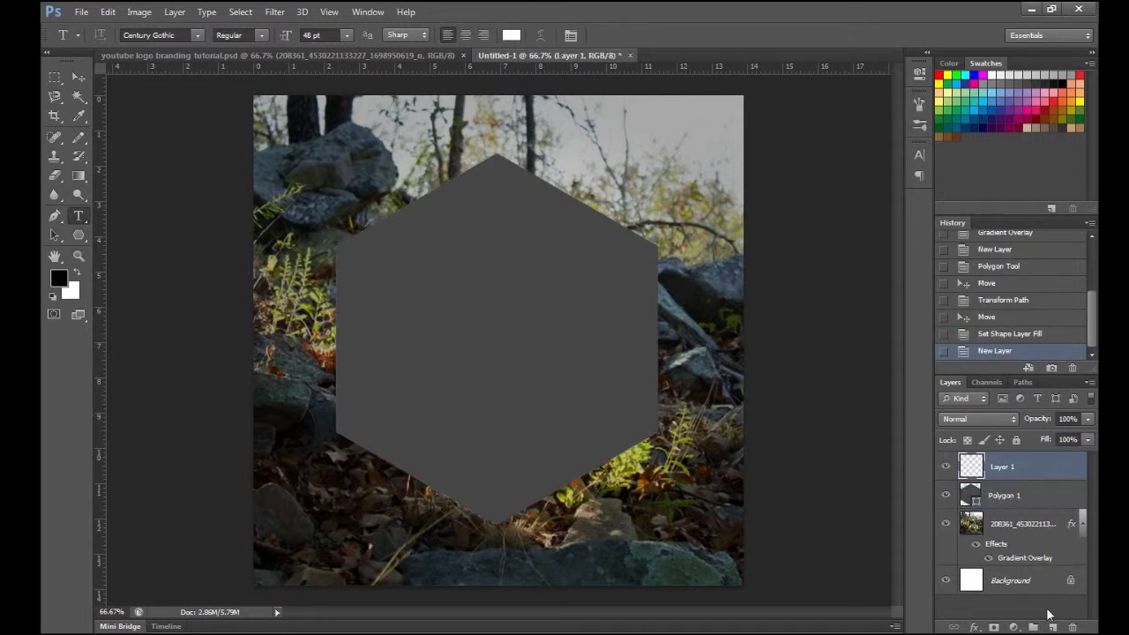
pyautogui.click(408, 301)
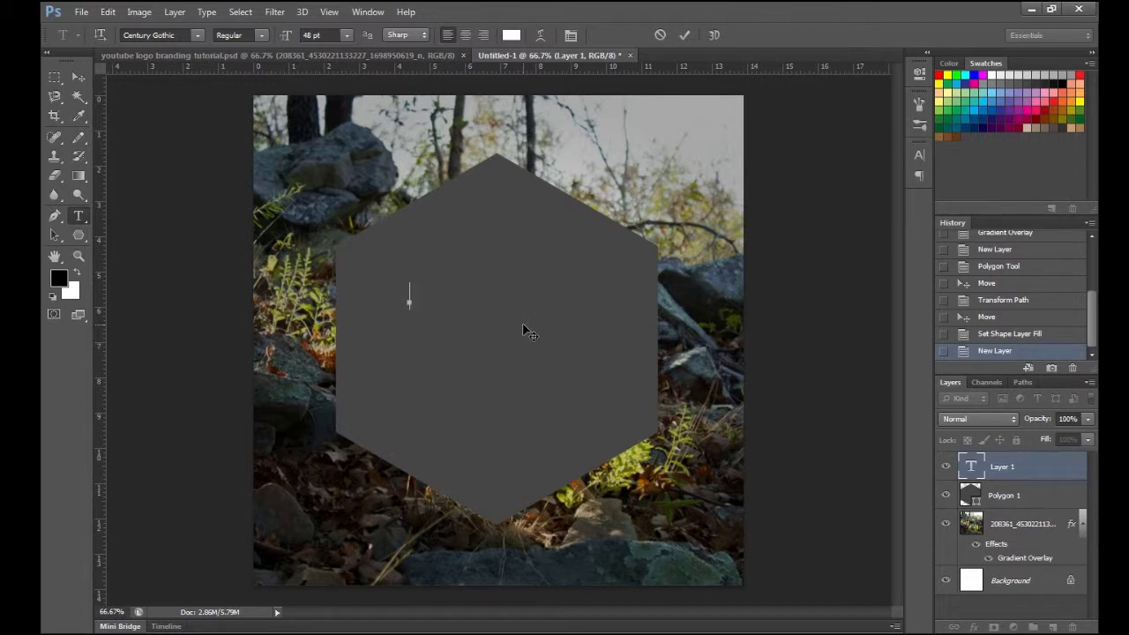
pyautogui.write('CW')
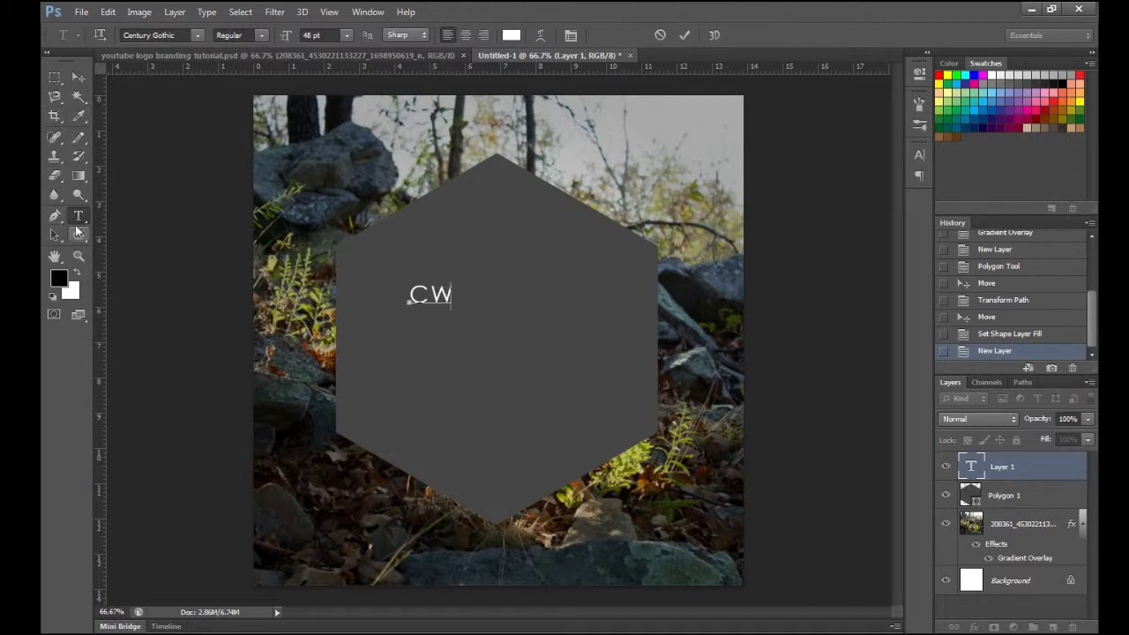
# - Change the font of the "C W" text to Caviar Dreams and commit the text
pyautogui.moveTo(453, 293); pyautogui.dragTo(407, 295)
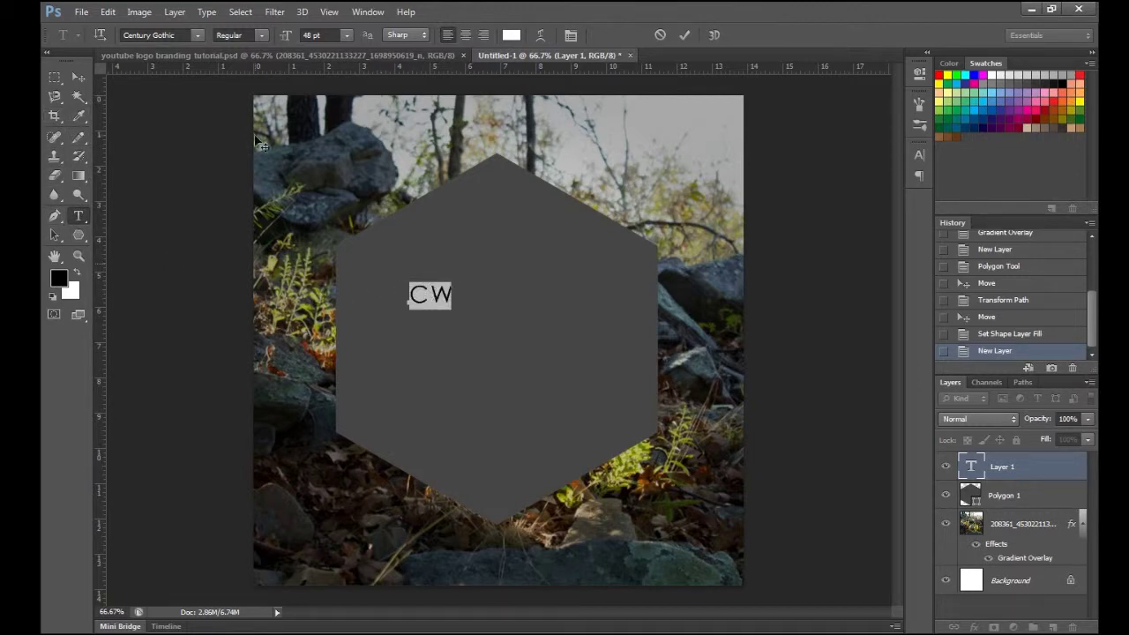
pyautogui.click(198, 36)
pyautogui.scroll(2, 191, 180)
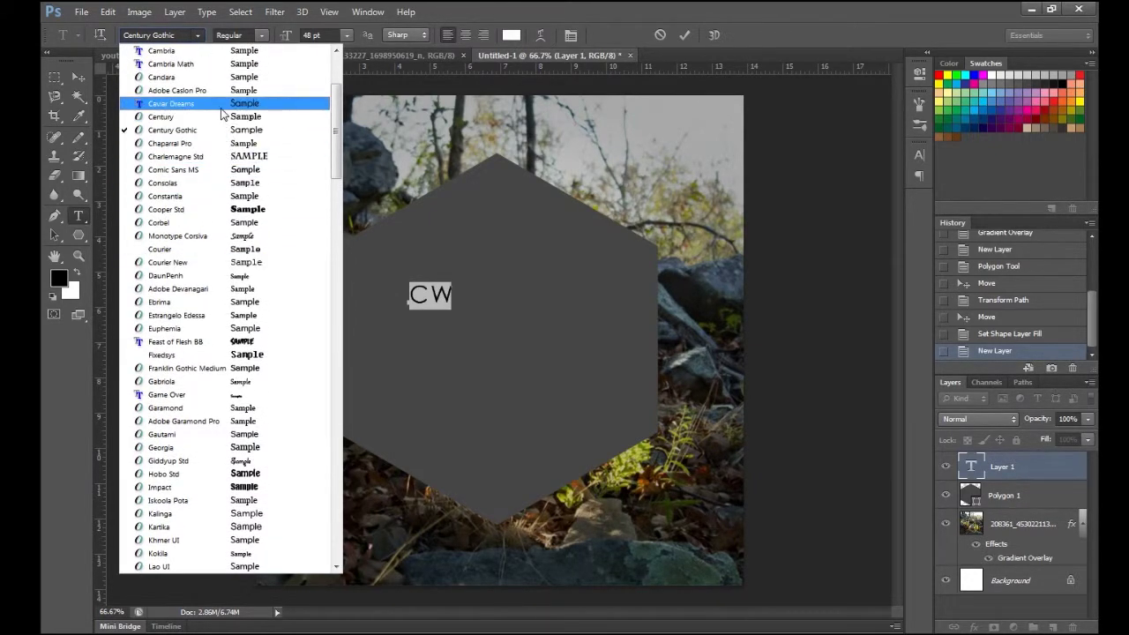
pyautogui.click(222, 105)
pyautogui.click(78, 78)
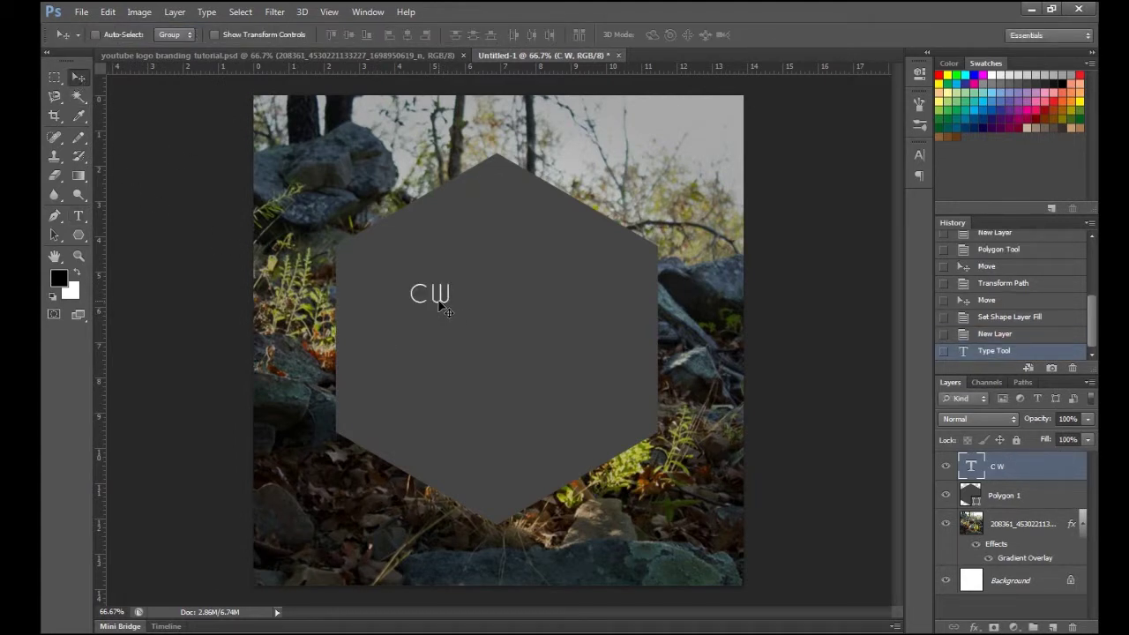
# - Scale the "C W" text proportionally to about 499% and centre it in the upper half of the hexagon
pyautogui.hotkey('ctrl', 't')
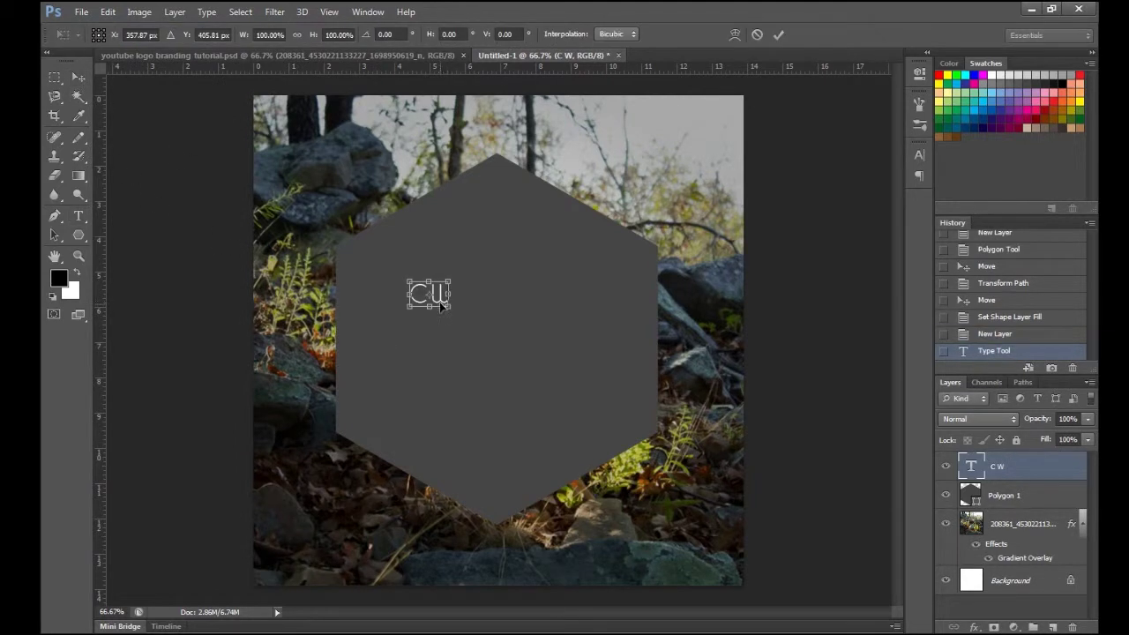
pyautogui.moveTo(452, 280); pyautogui.dragTo(634, 224)
pyautogui.moveTo(598, 276); pyautogui.dragTo(589, 328)
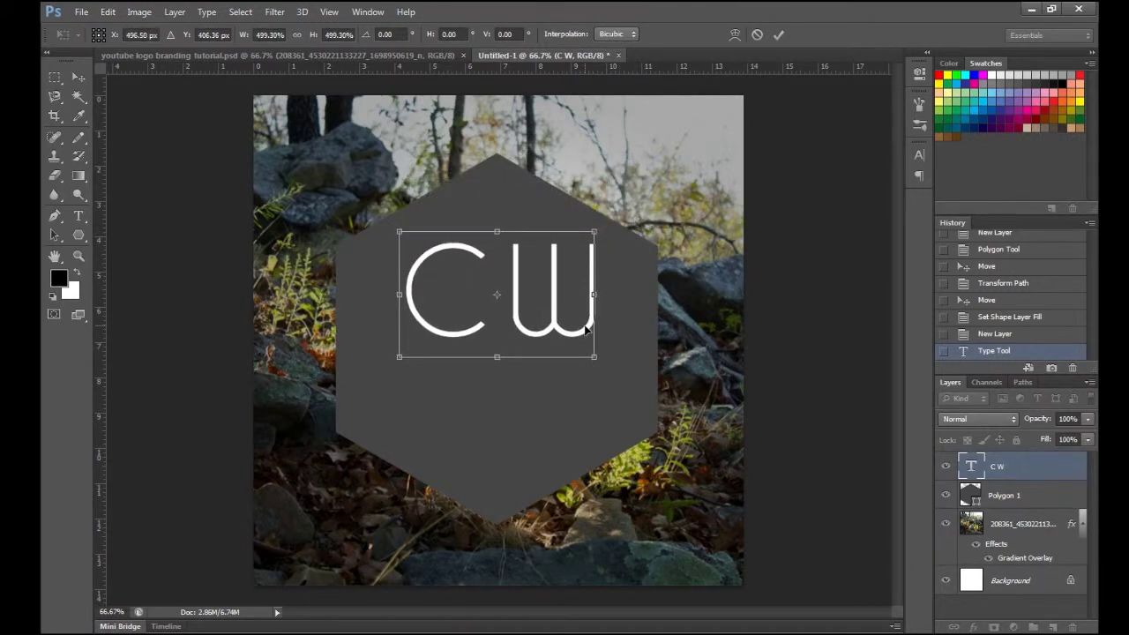
pyautogui.press('Return')
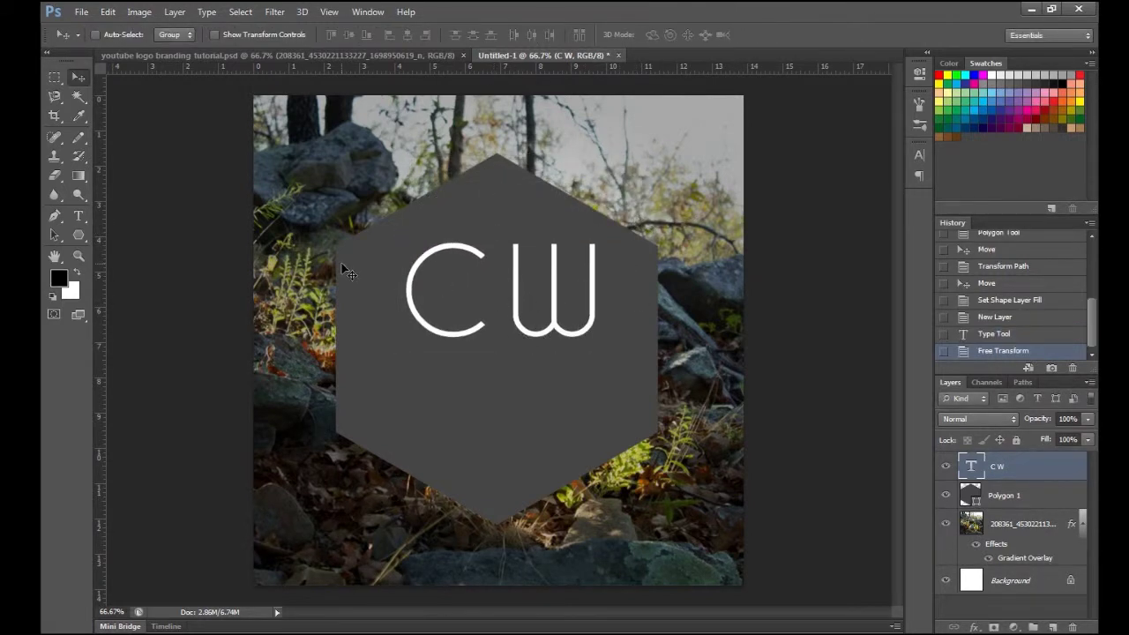
# - Widen the gap between the C and the W with an extra space and recentre the text in the hexagon
pyautogui.click(79, 216)
pyautogui.click(501, 291)
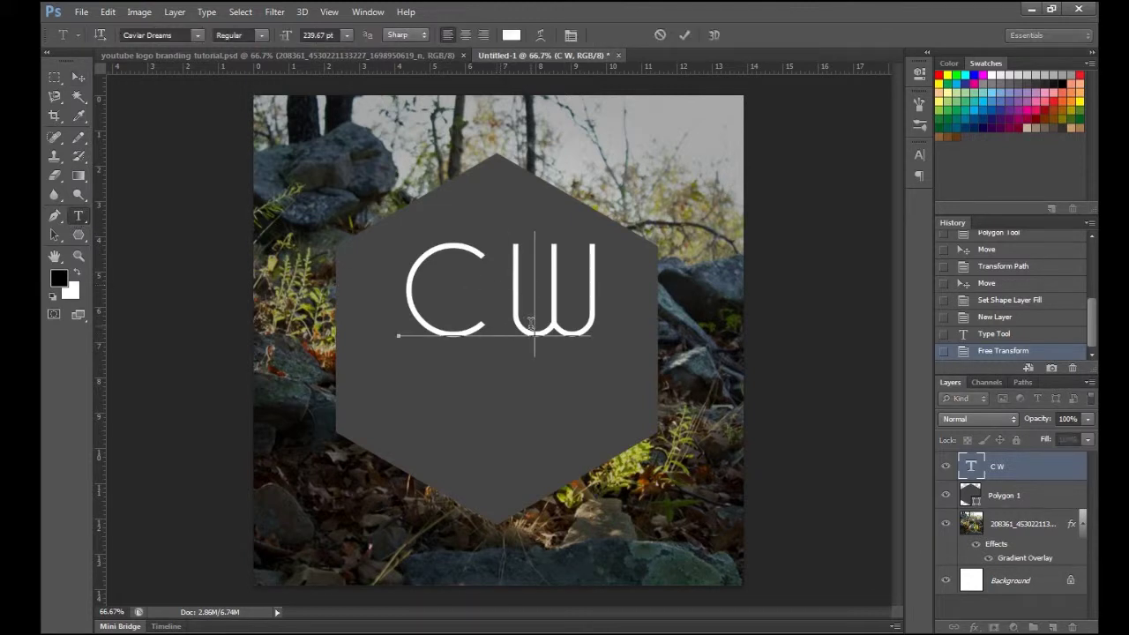
pyautogui.press('BackSpace')
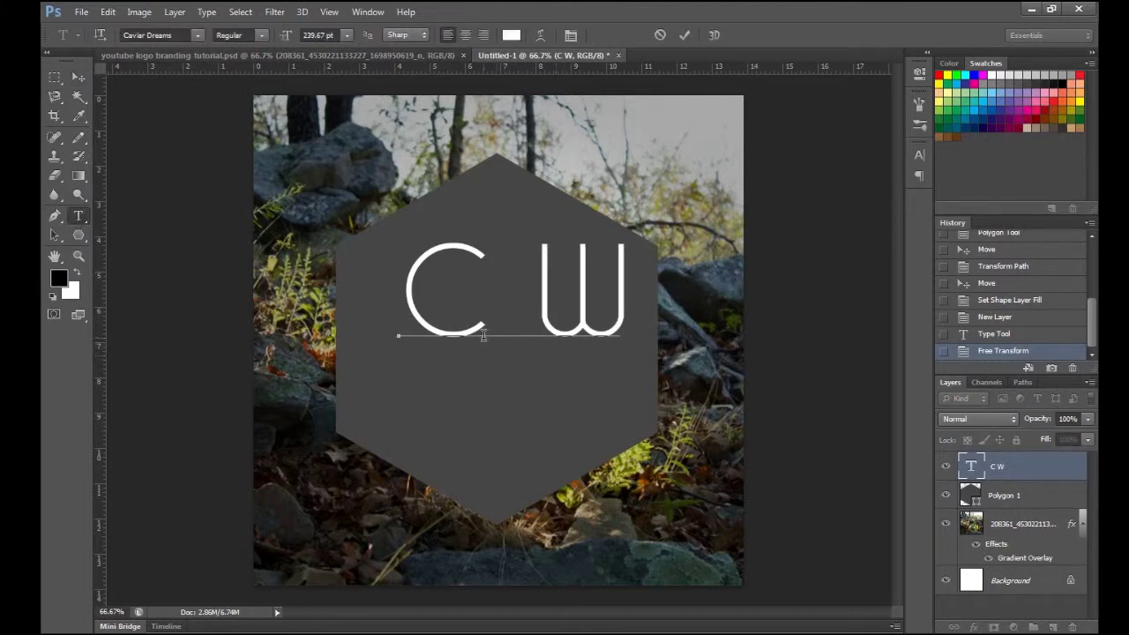
pyautogui.click(79, 77)
pyautogui.moveTo(572, 333); pyautogui.dragTo(547, 345)
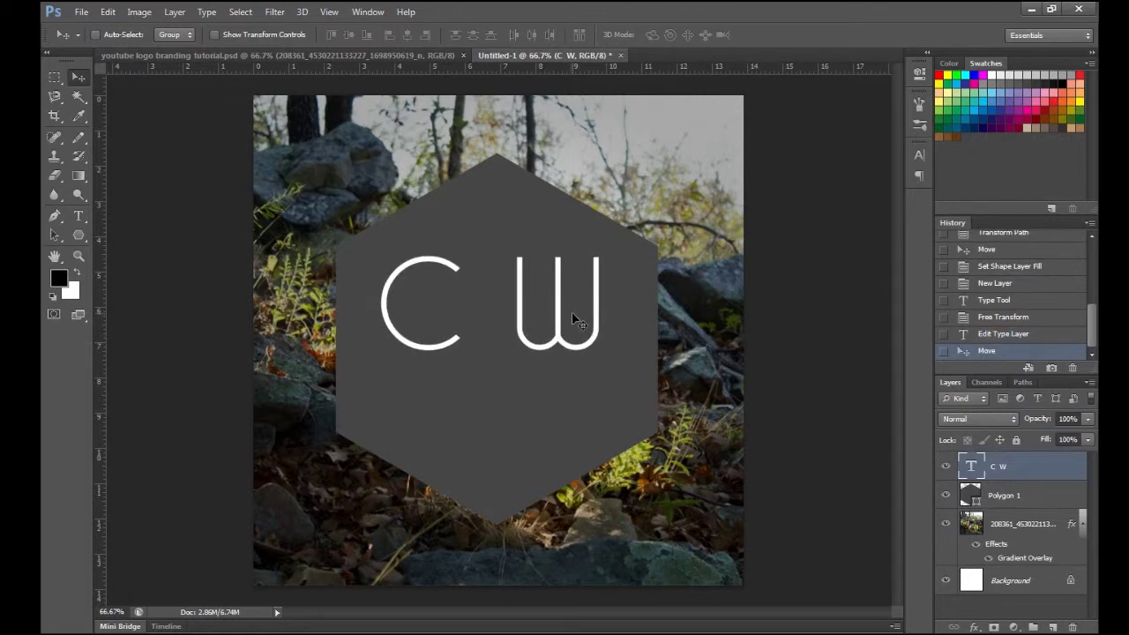
# - Scale the spaced "C W" text to about 107% and move it slightly lower within the hexagon
pyautogui.hotkey('ctrl', 't')
pyautogui.moveTo(599, 245); pyautogui.dragTo(611, 240)
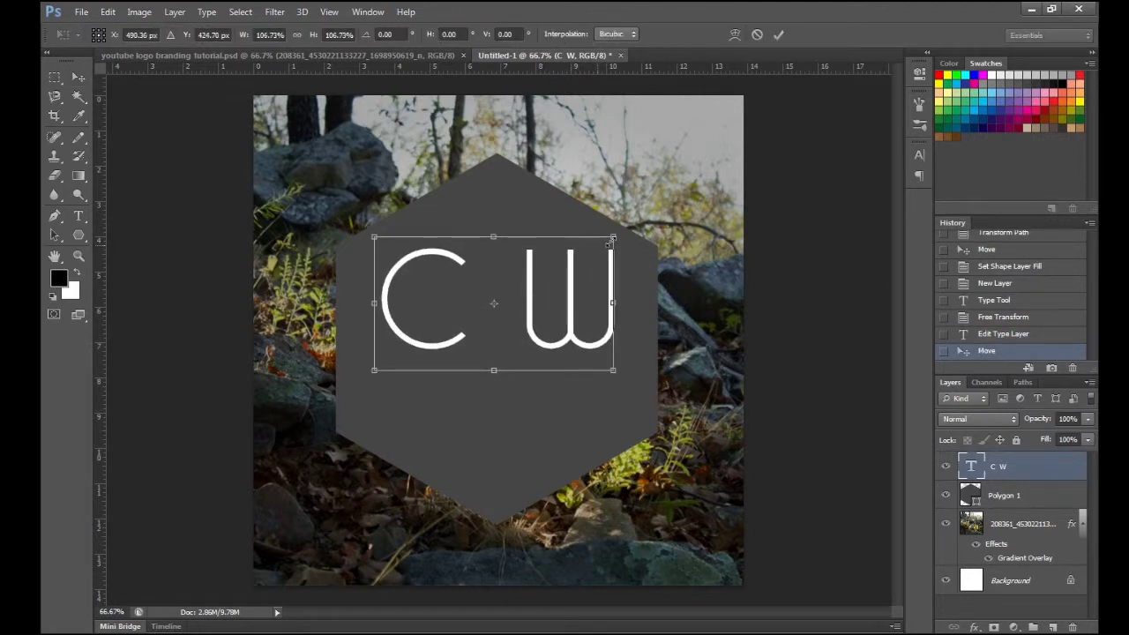
pyautogui.press('Return')
pyautogui.moveTo(573, 287); pyautogui.dragTo(567, 299)
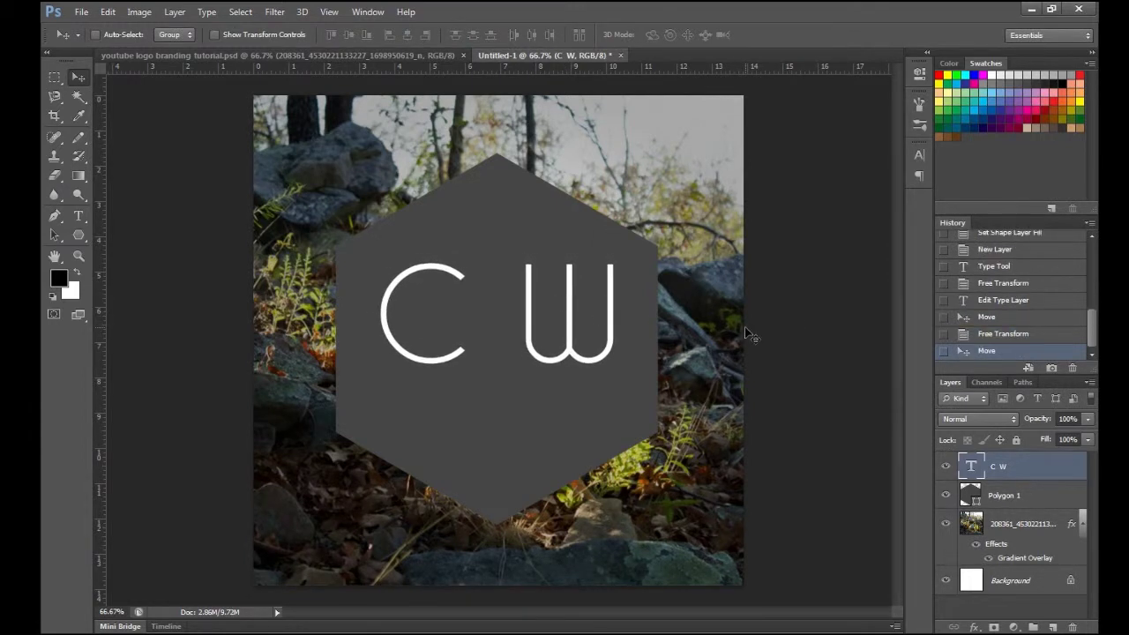
# - Nudge the "C W" text slightly upward in small increments and apply the transform
pyautogui.hotkey('ctrl', 't')
pyautogui.press('Up')
pyautogui.press('Up')
pyautogui.press('Up')
pyautogui.press('Up')
pyautogui.press('Up')
pyautogui.press('Up')
pyautogui.press('Up')
pyautogui.press('Up')
pyautogui.press('Up')
pyautogui.press('Return')
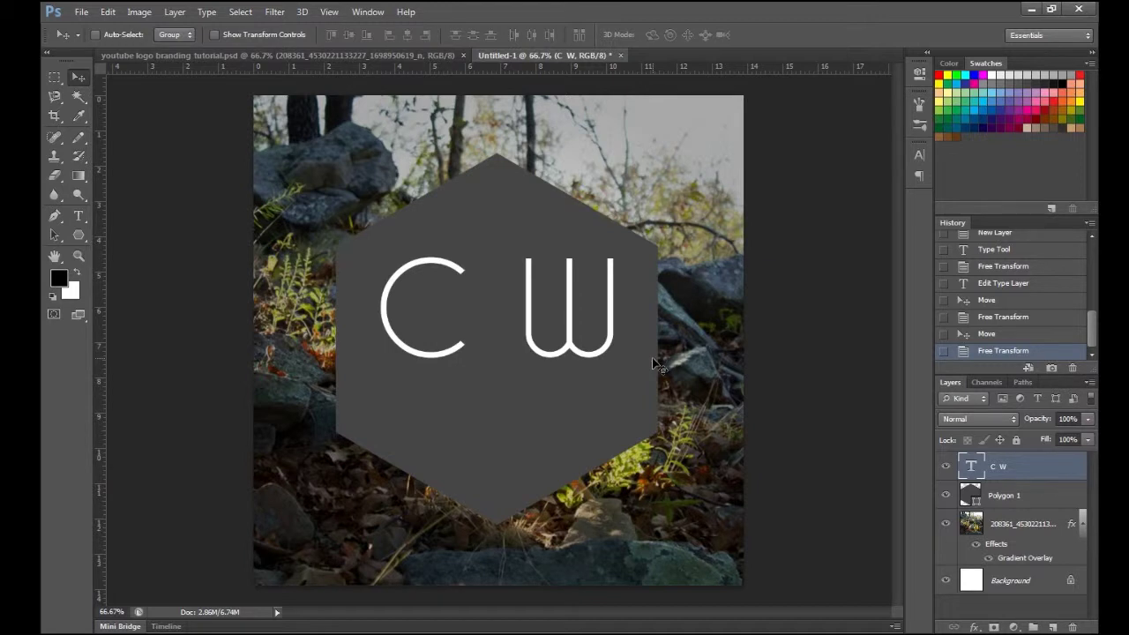
# - Add "2014" on a new layer in Century Gothic 48 pt, in the lower part of the hexagon
pyautogui.click(1053, 627)
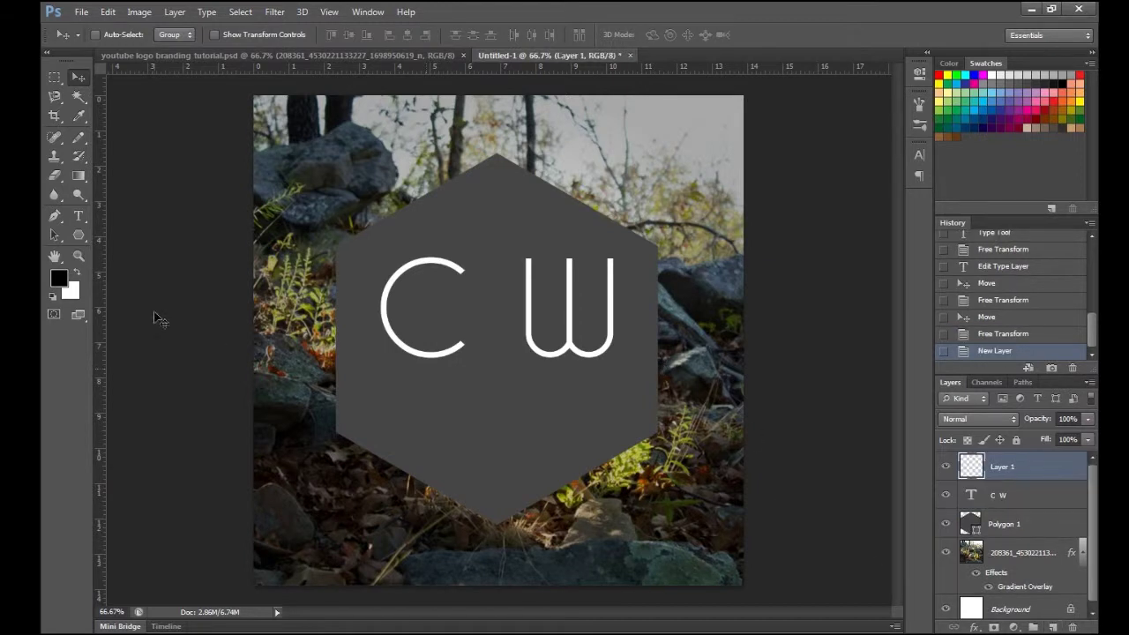
pyautogui.click(78, 215)
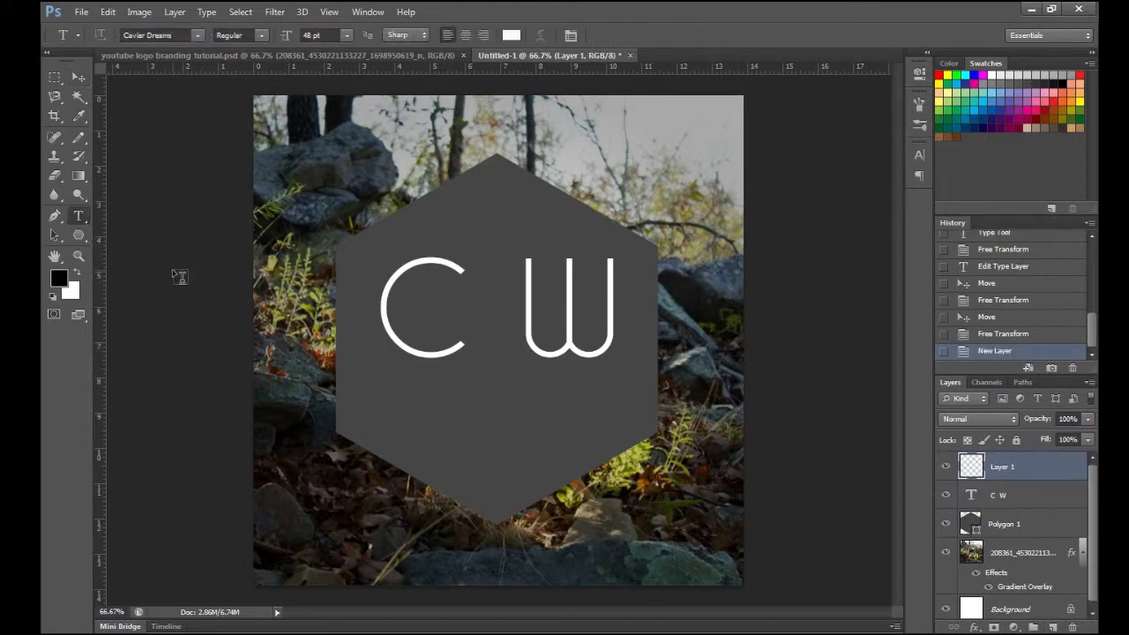
pyautogui.click(456, 460)
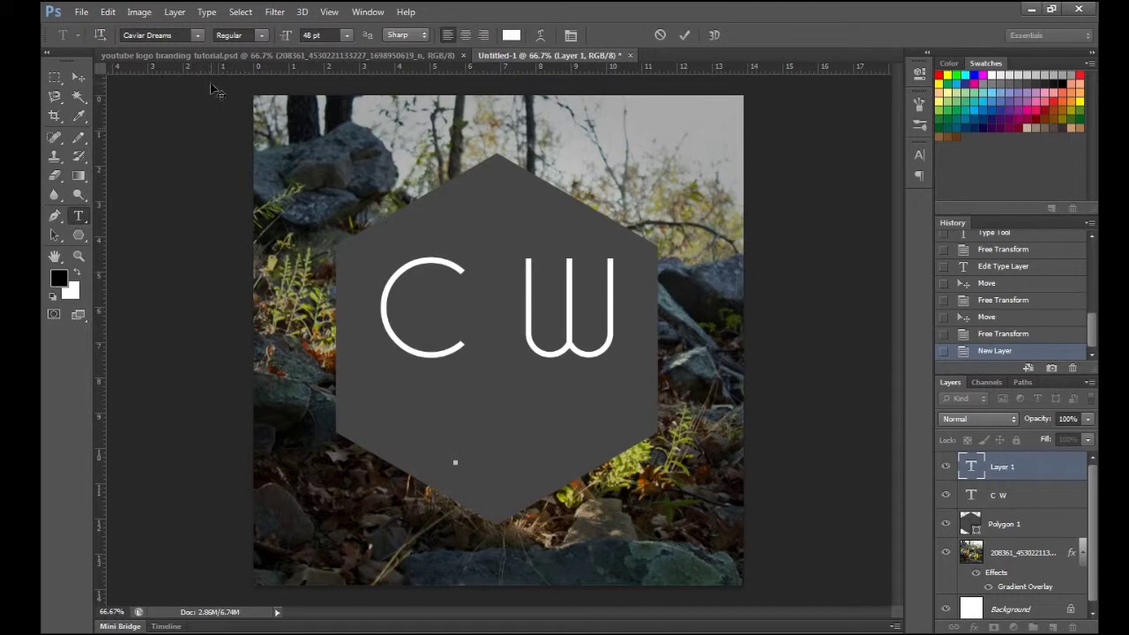
pyautogui.click(197, 35)
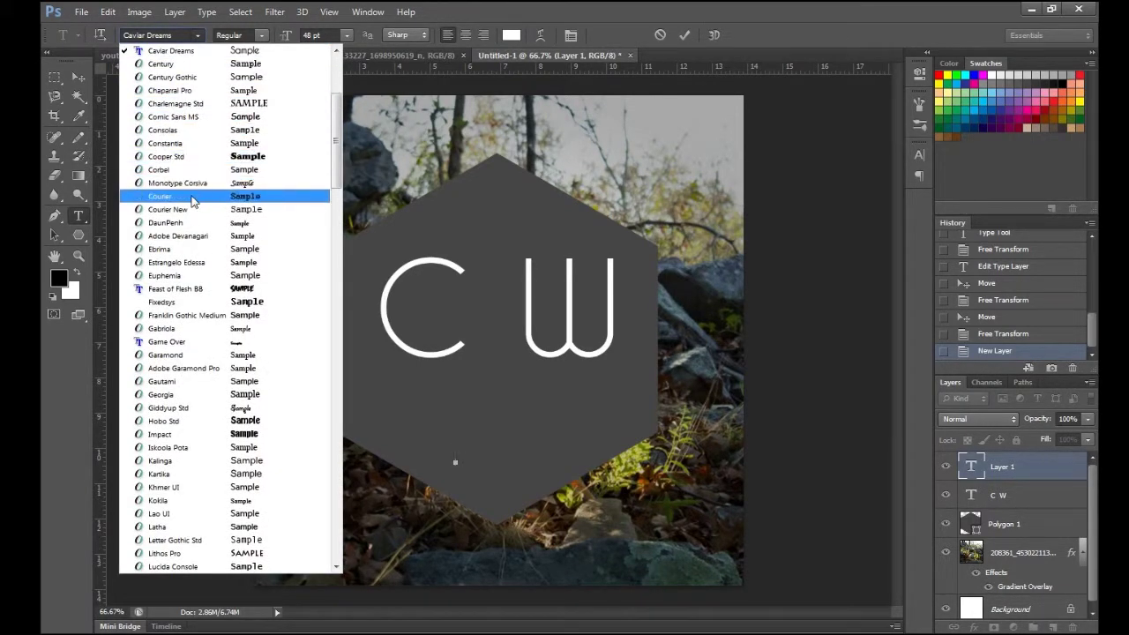
pyautogui.scroll(3, 195, 340)
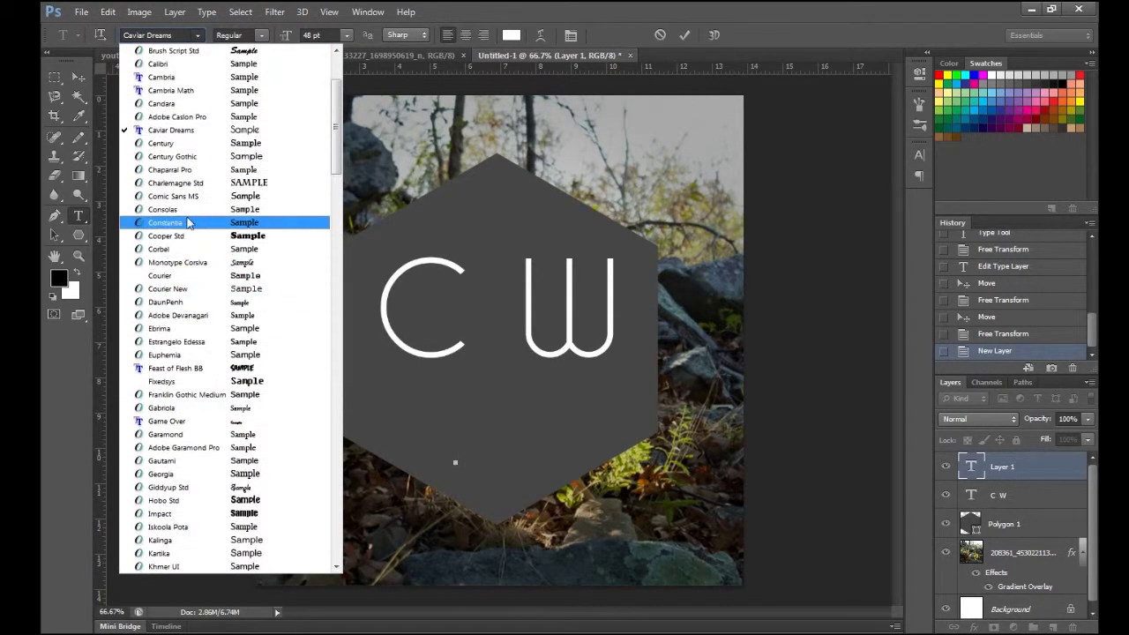
pyautogui.click(200, 164)
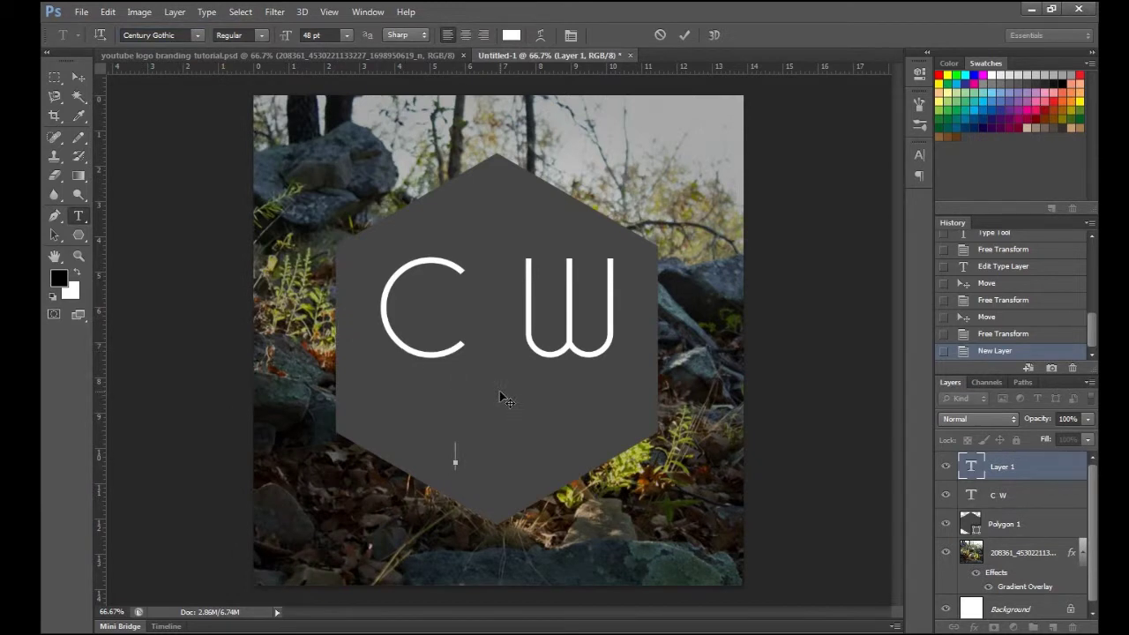
pyautogui.write('2014')
pyautogui.click(78, 78)
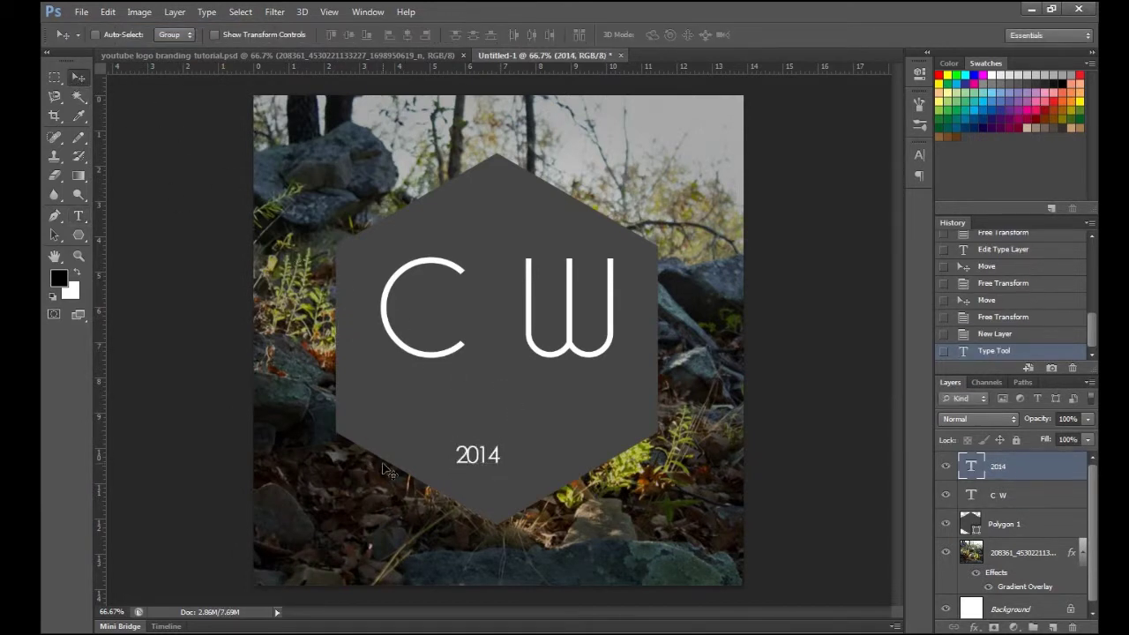
# - Move the "2014" text to the horizontal centre near the hexagon's bottom tip, nudge it slightly upward and apply the transform
pyautogui.moveTo(463, 465); pyautogui.dragTo(486, 484)
pyautogui.hotkey('ctrl', 't')
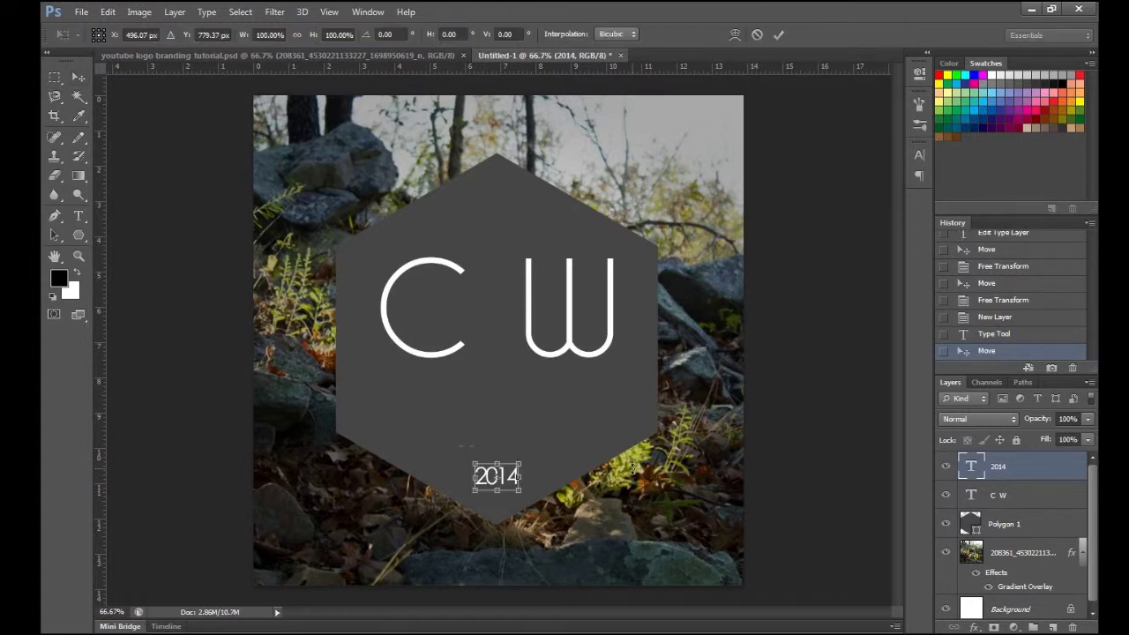
pyautogui.press('Up')
pyautogui.press('Up')
pyautogui.press('Up')
pyautogui.press('Up')
pyautogui.press('Up')
pyautogui.press('Up')
pyautogui.press('Up')
pyautogui.press('Up')
pyautogui.press('Up')
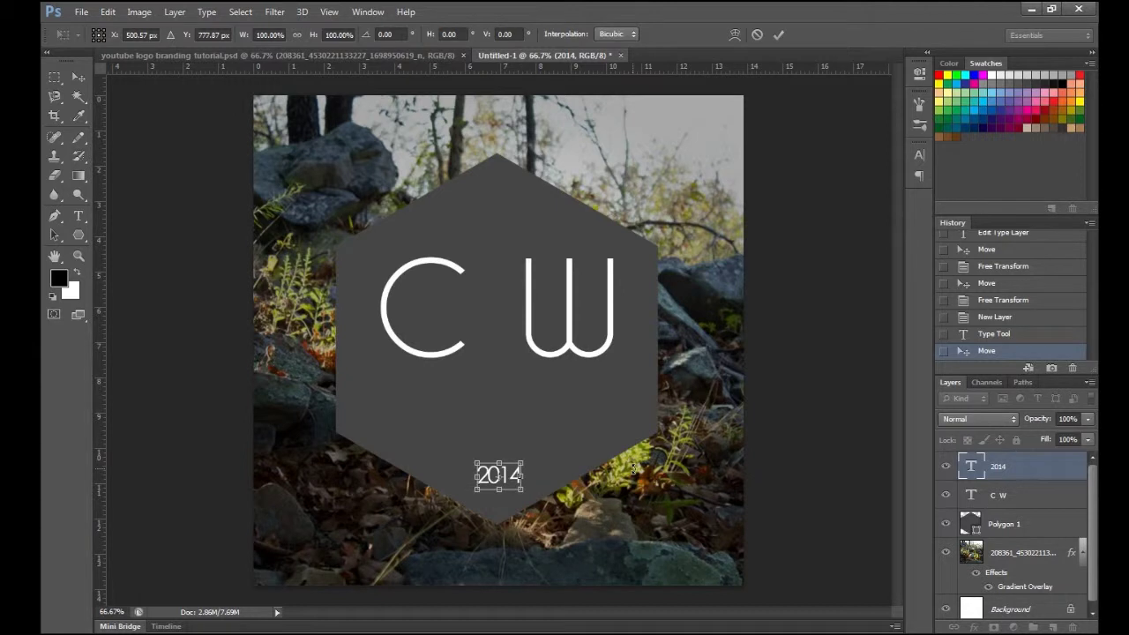
pyautogui.press('Return')
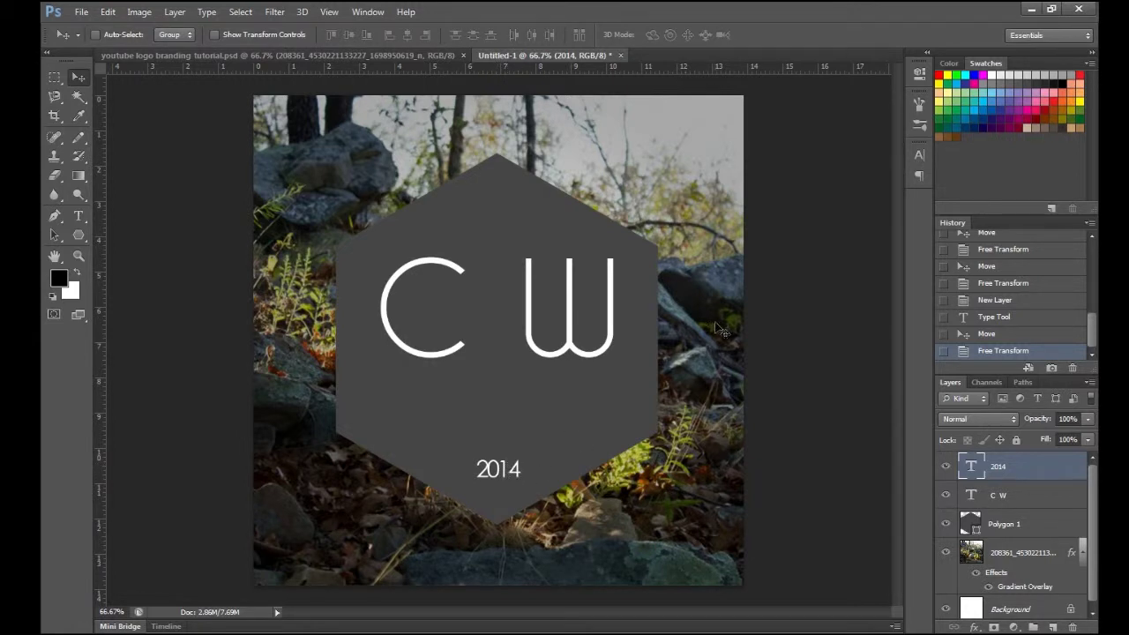
# - Display the Character settings for the "2014" text
pyautogui.click(916, 156)
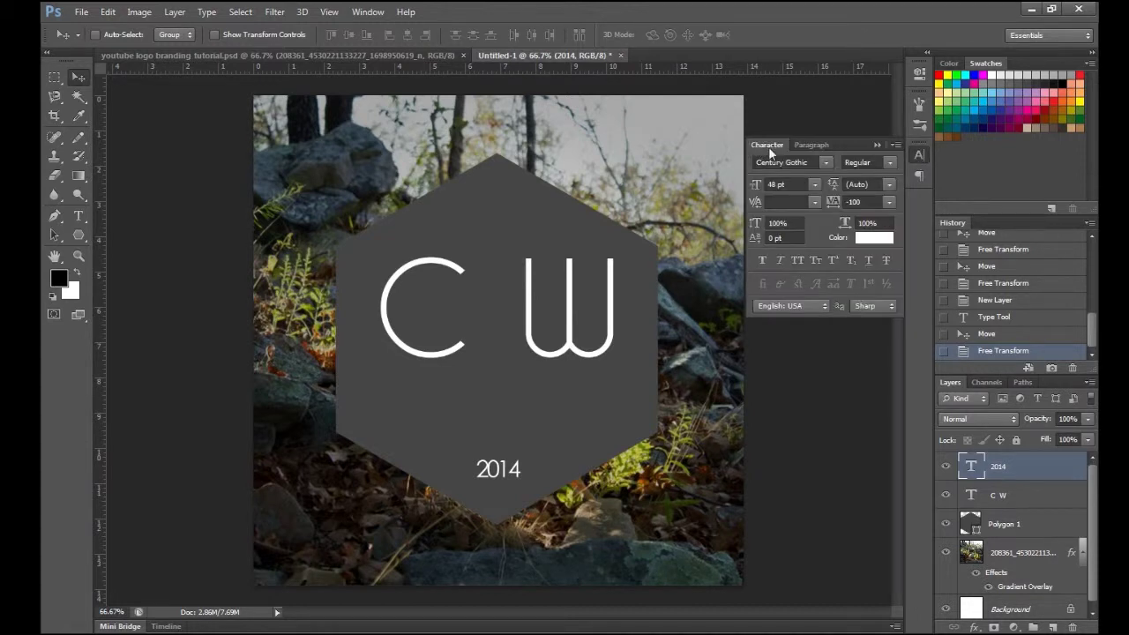
pyautogui.click(366, 12)
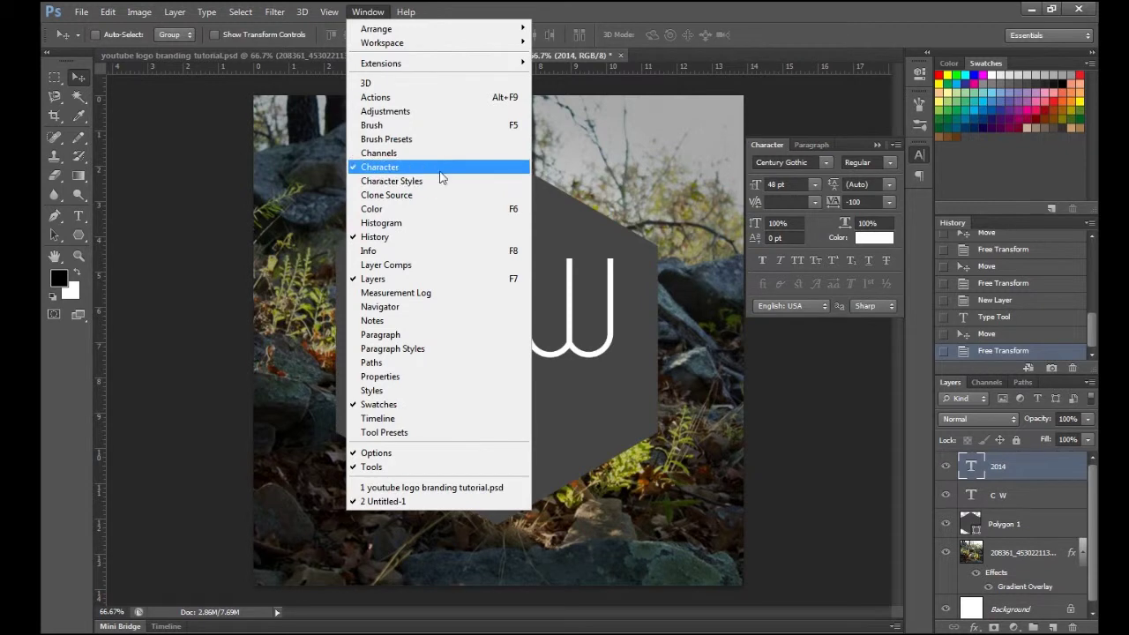
pyautogui.click(442, 167)
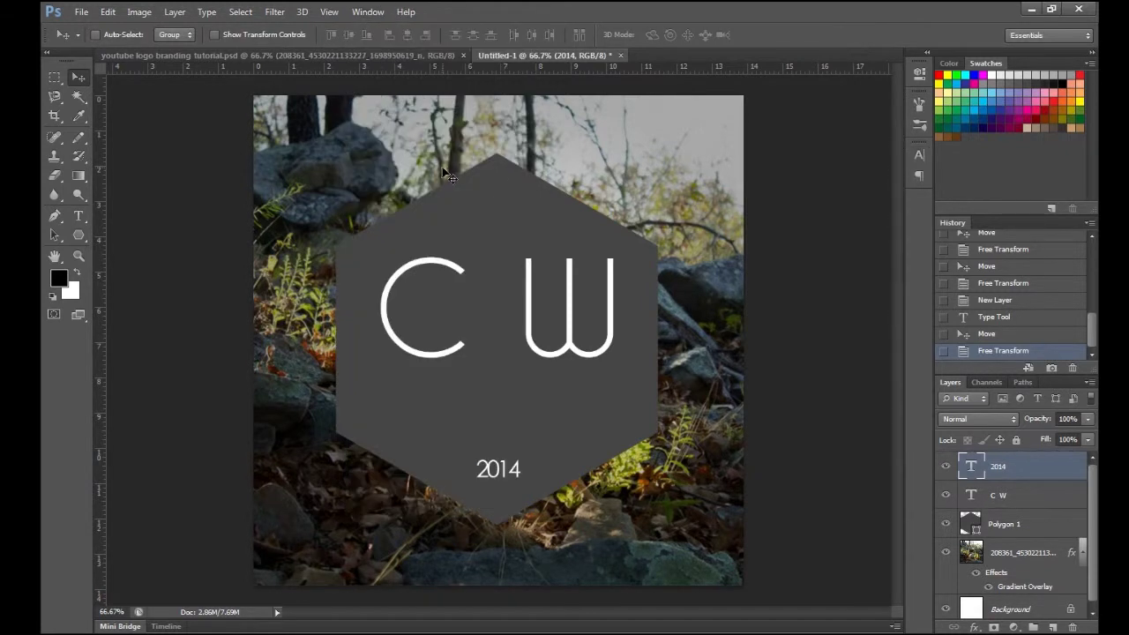
pyautogui.click(368, 11)
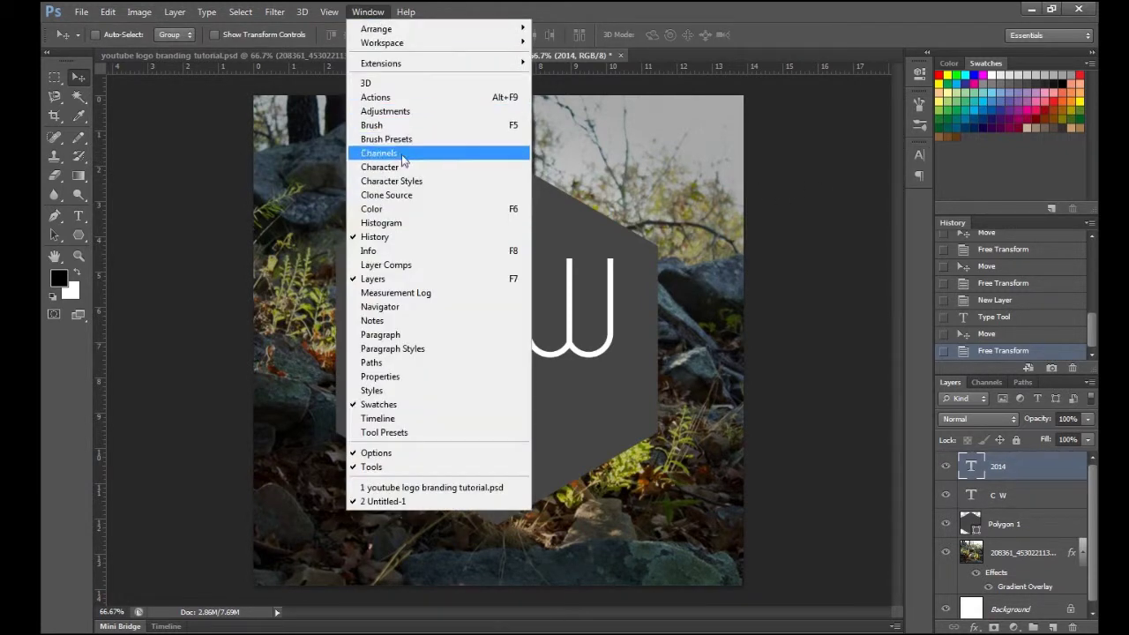
pyautogui.click(412, 167)
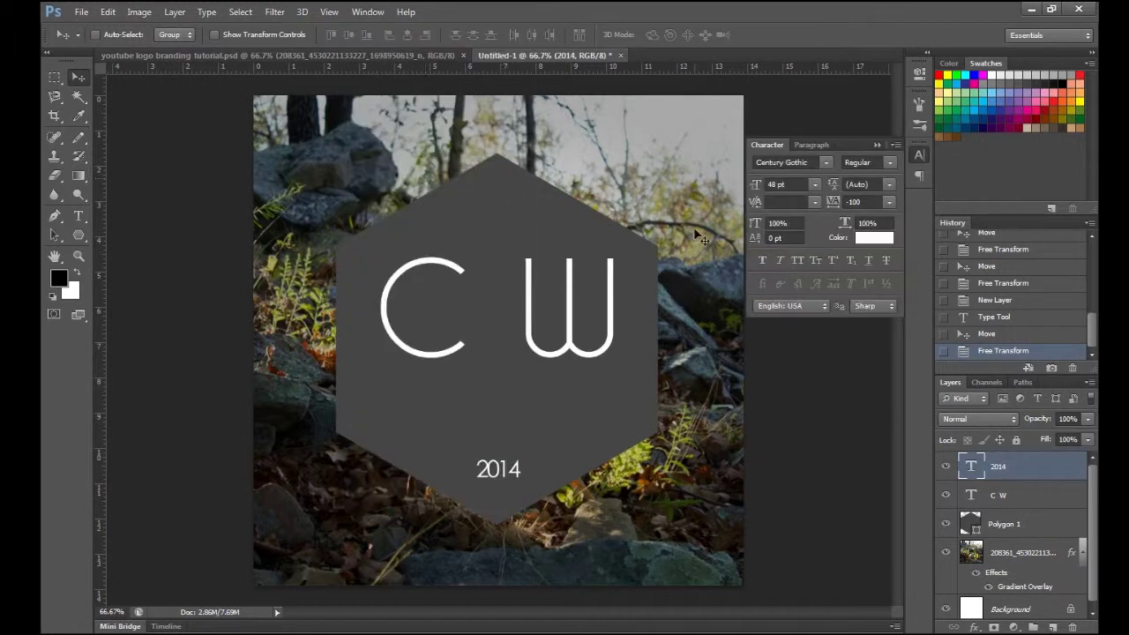
# - Try a tracking of -5 on the digit 2 in "2014" and set it to 0
pyautogui.click(78, 215)
pyautogui.moveTo(476, 467); pyautogui.dragTo(488, 467)
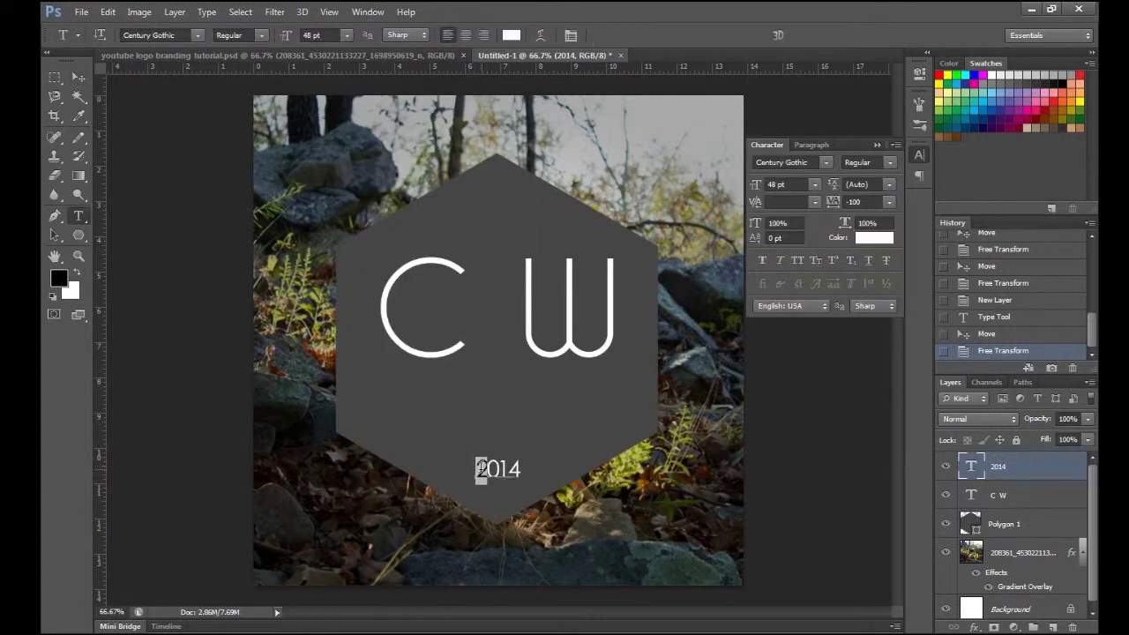
pyautogui.click(889, 201)
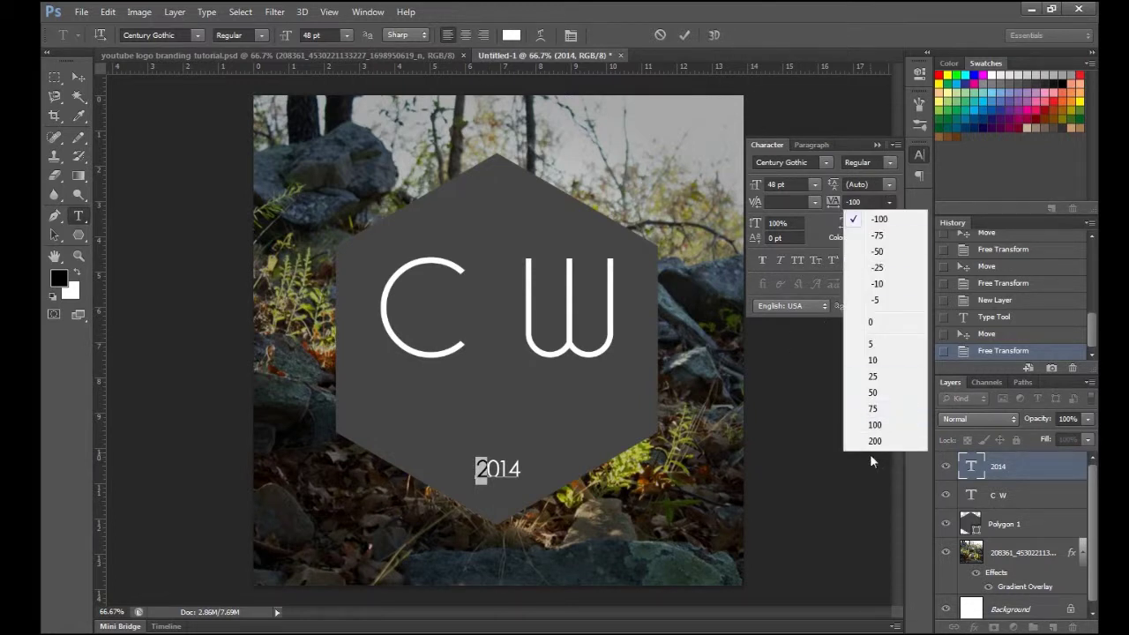
pyautogui.click(880, 300)
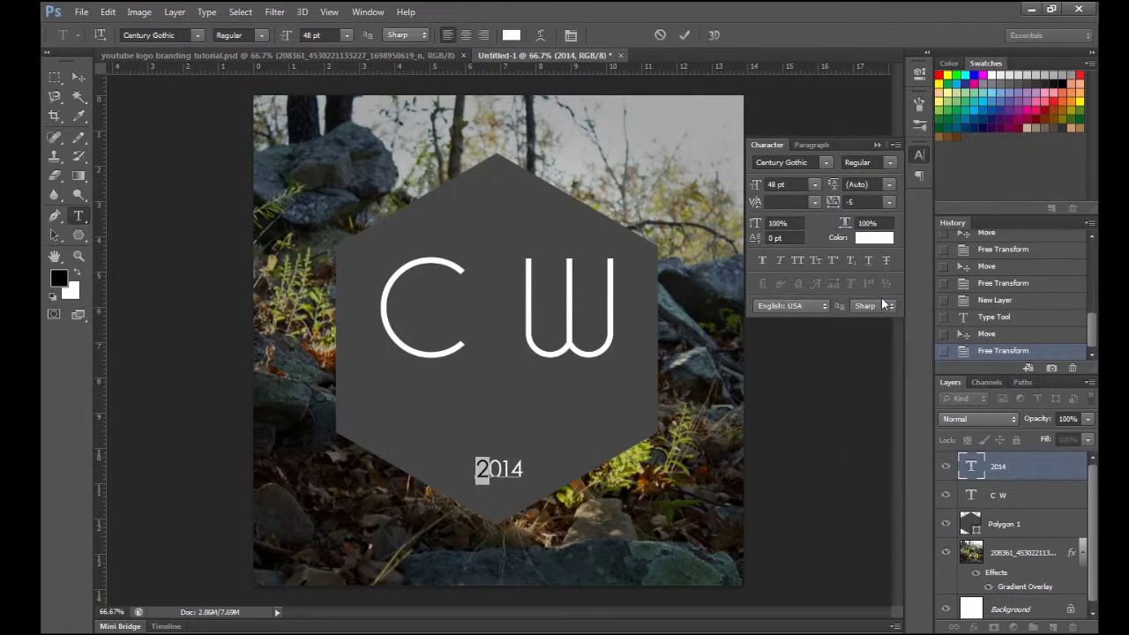
pyautogui.click(890, 208)
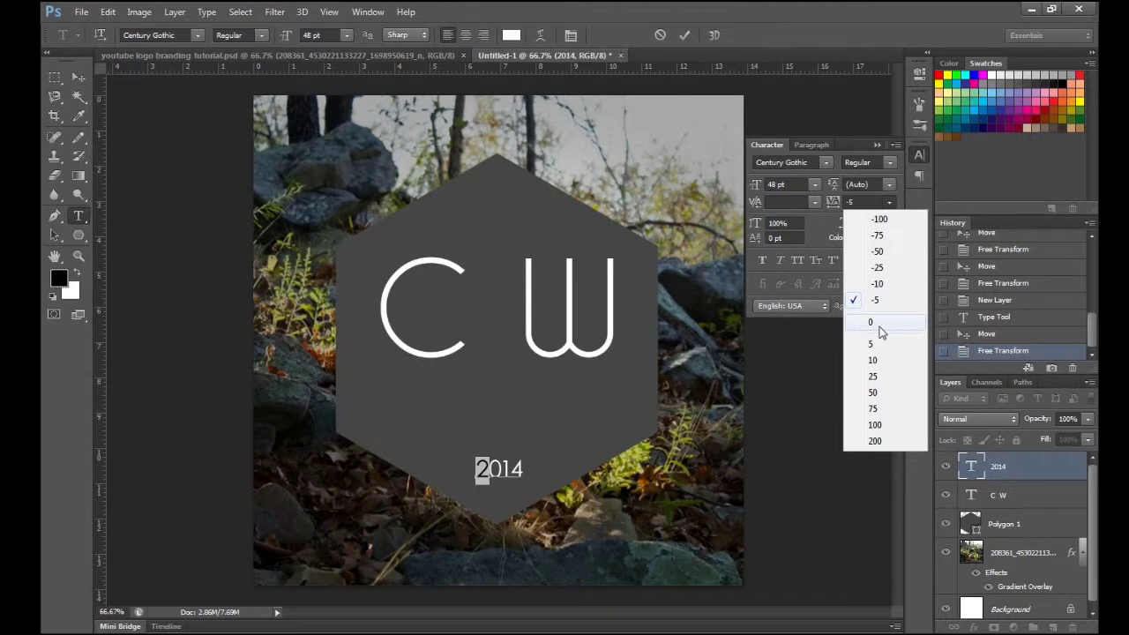
pyautogui.click(879, 326)
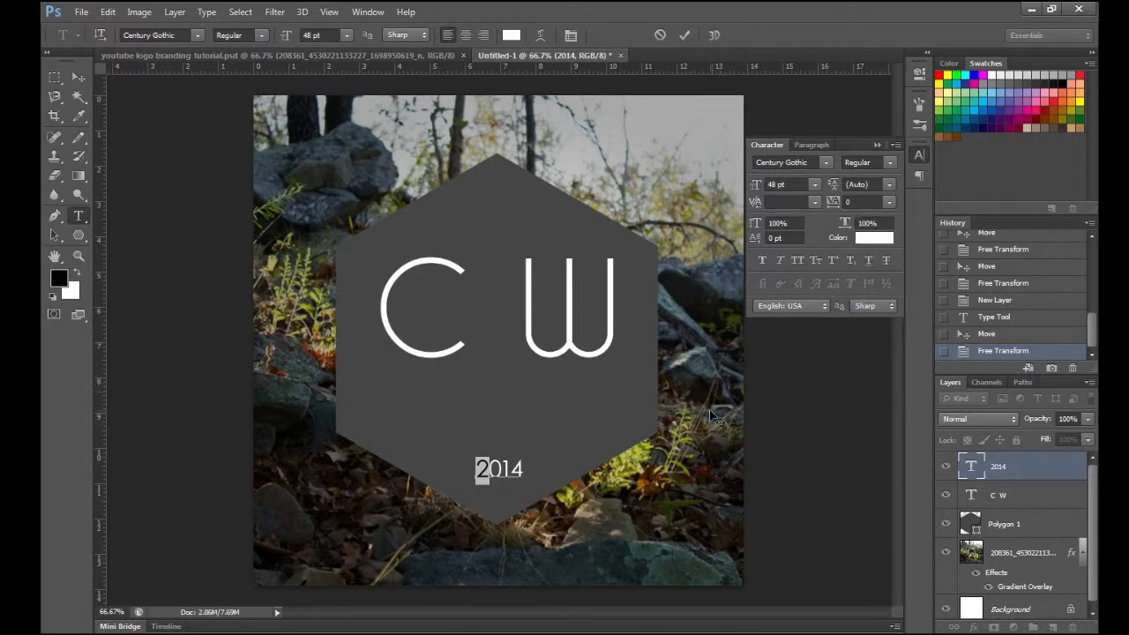
# - Set the tracking of the digits 0, 1 and 4 in "2014" to 0 and commit the text edit
pyautogui.click(503, 468)
pyautogui.moveTo(499, 468); pyautogui.dragTo(510, 469)
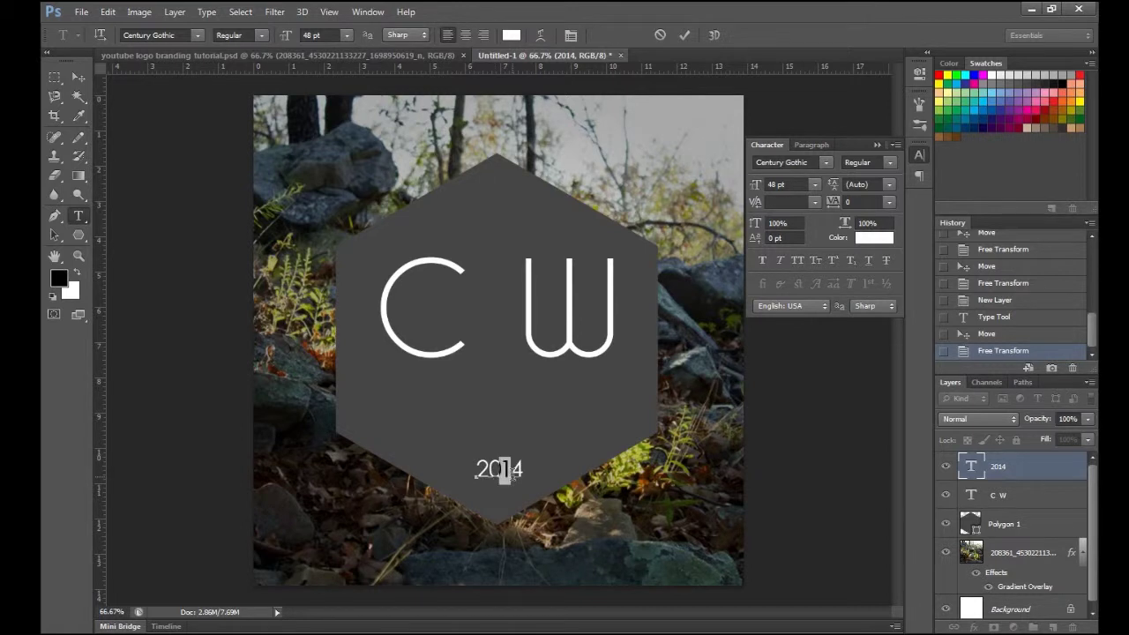
pyautogui.click(510, 469)
pyautogui.moveTo(510, 469); pyautogui.dragTo(517, 469)
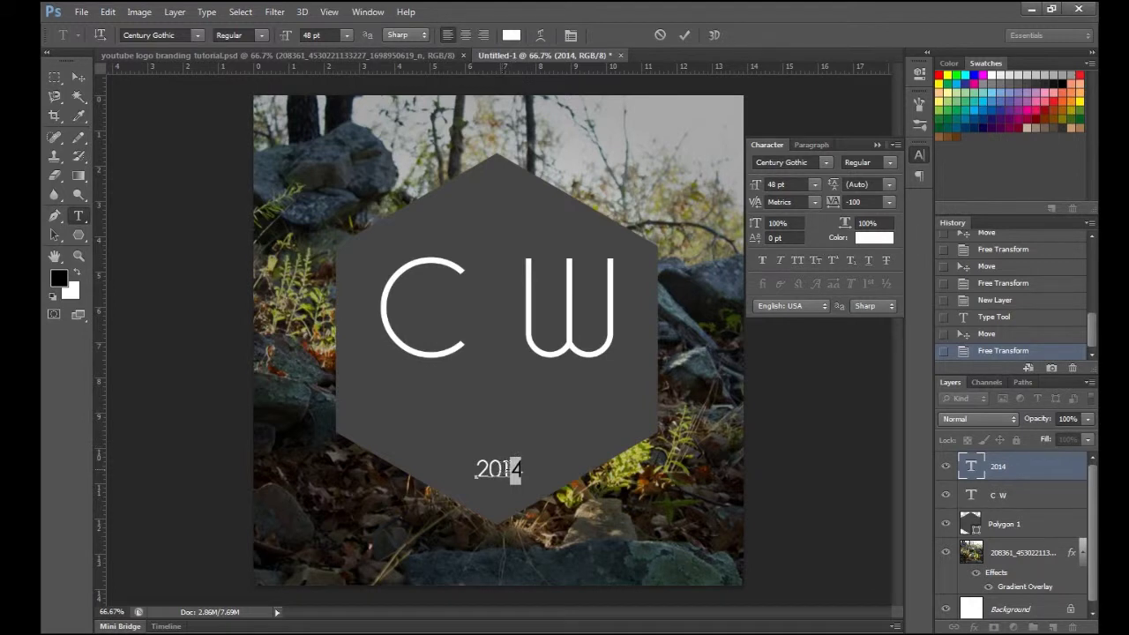
pyautogui.moveTo(489, 469); pyautogui.dragTo(499, 469)
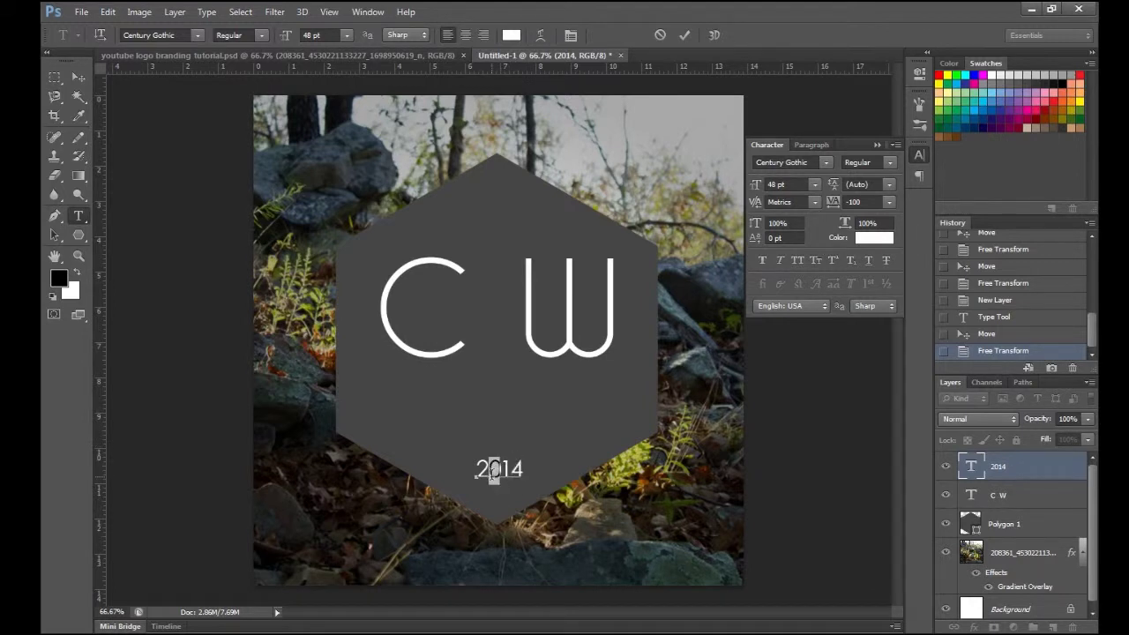
pyautogui.click(886, 202)
pyautogui.click(860, 329)
pyautogui.moveTo(514, 463); pyautogui.dragTo(503, 468)
pyautogui.click(886, 202)
pyautogui.click(870, 322)
pyautogui.moveTo(529, 465); pyautogui.dragTo(515, 467)
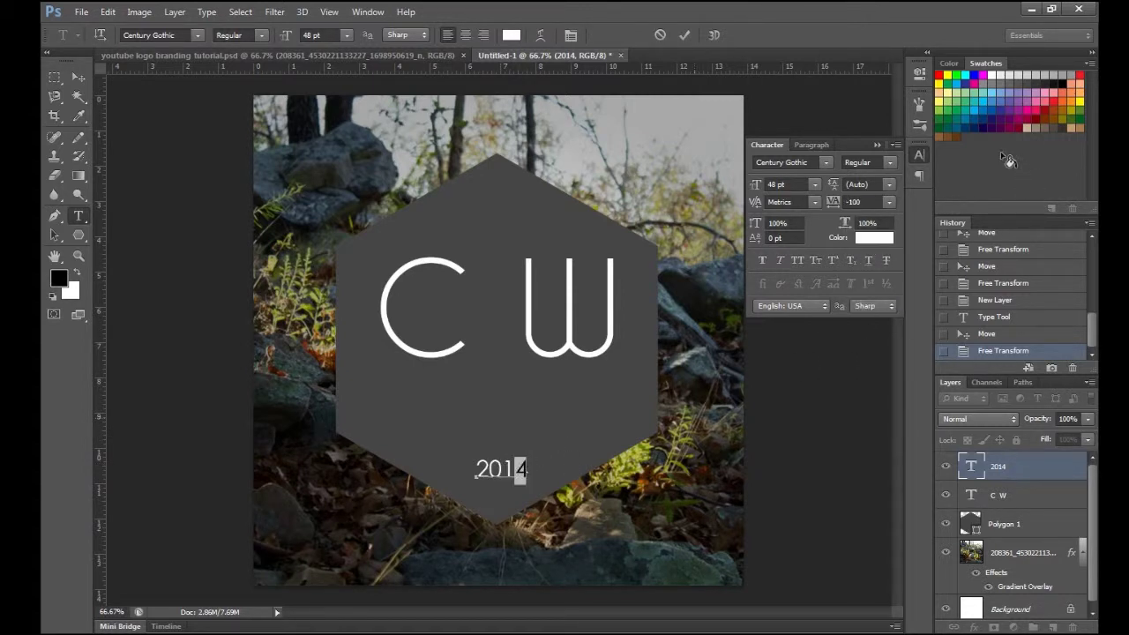
pyautogui.click(887, 202)
pyautogui.click(875, 326)
pyautogui.click(80, 80)
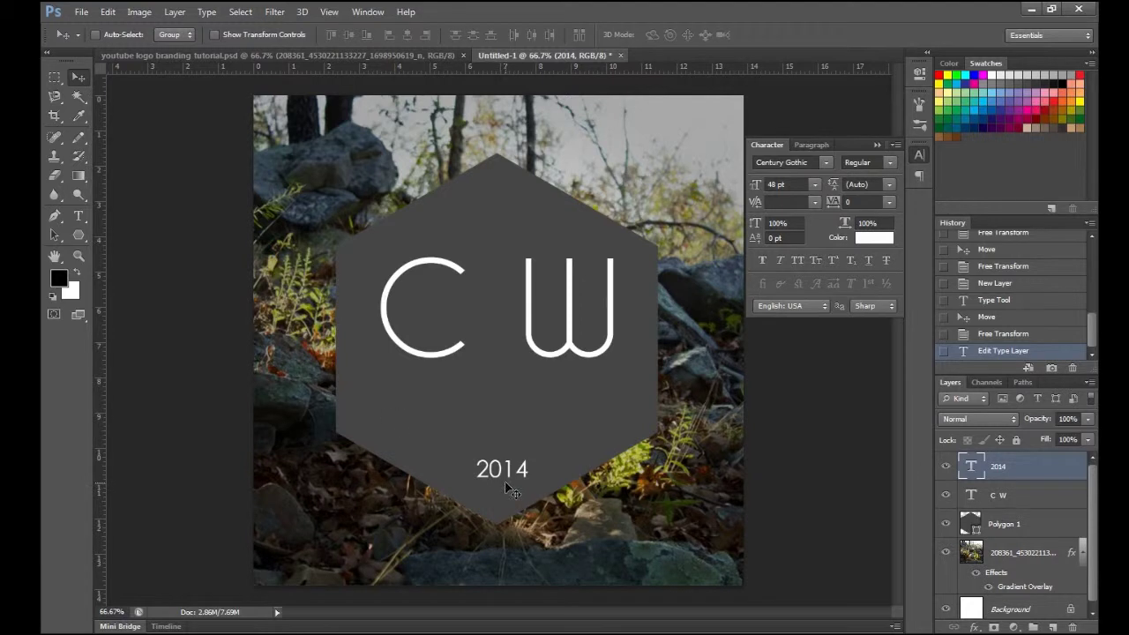
# - Tighten the tracking of the digits 0 and 1 in "2014" to -100, commit the edit and hide the Character settings
pyautogui.click(79, 215)
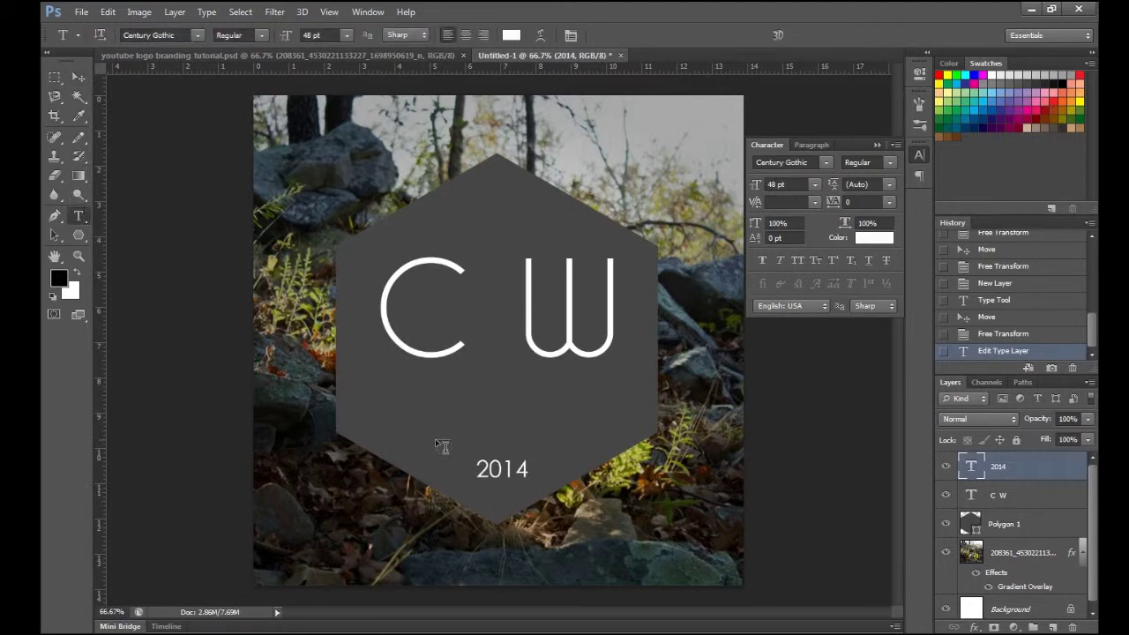
pyautogui.moveTo(488, 469); pyautogui.dragTo(503, 469)
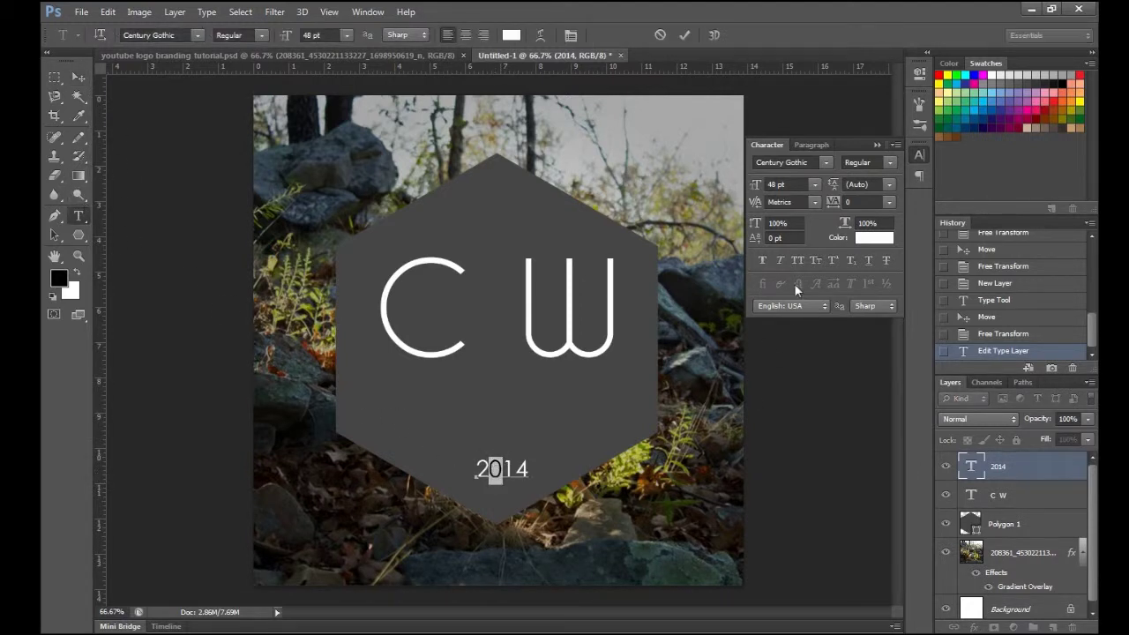
pyautogui.click(889, 203)
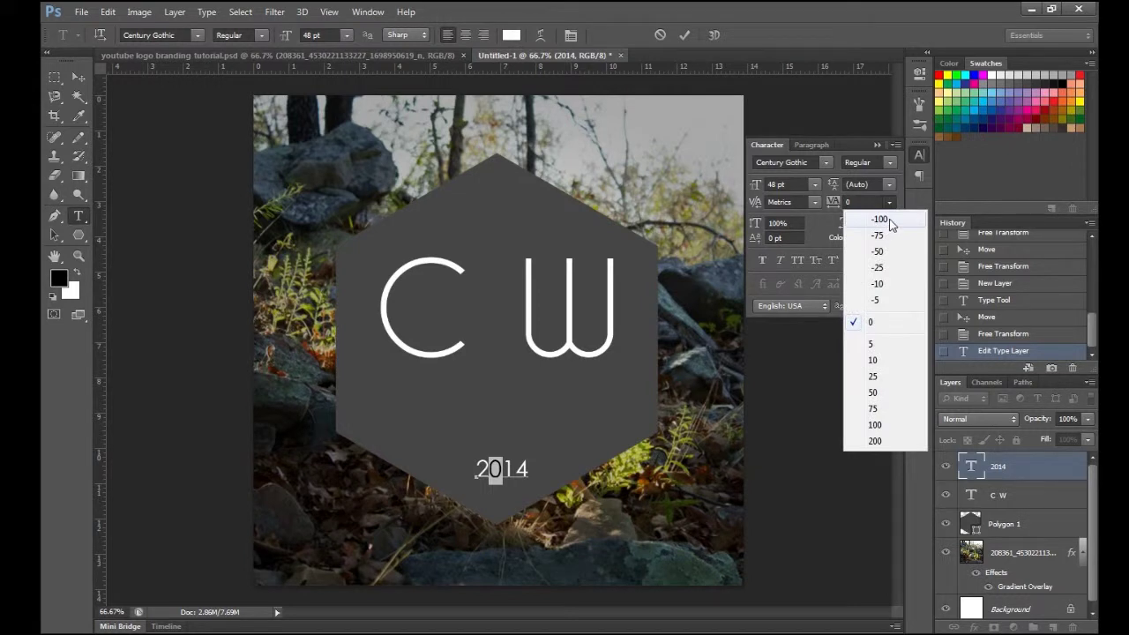
pyautogui.click(889, 220)
pyautogui.moveTo(511, 467); pyautogui.dragTo(499, 467)
pyautogui.click(887, 202)
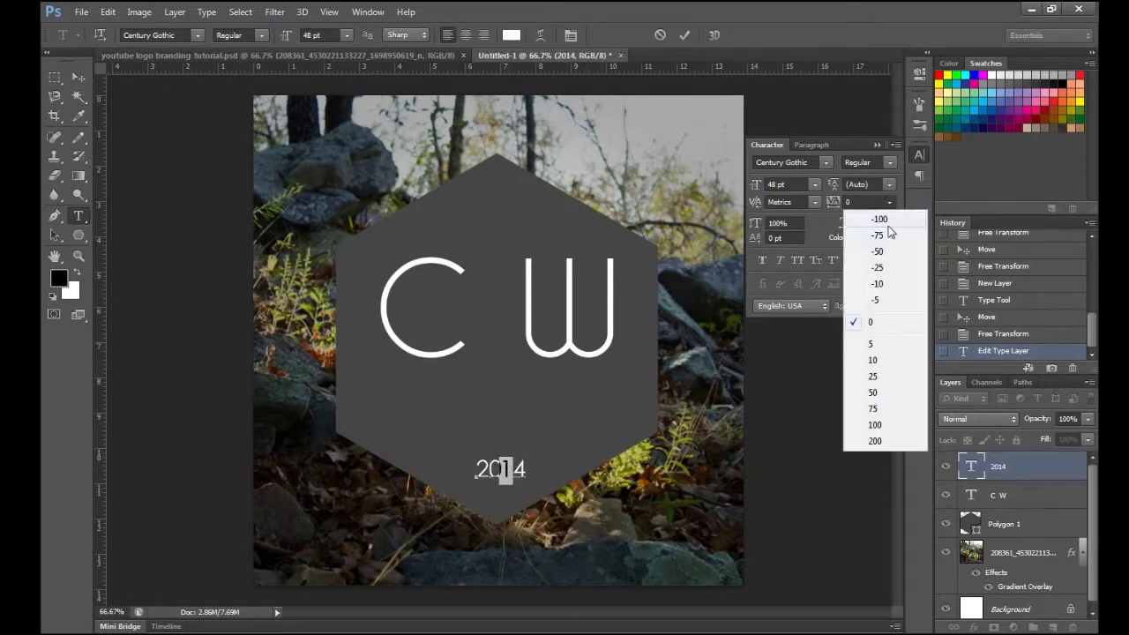
pyautogui.click(890, 222)
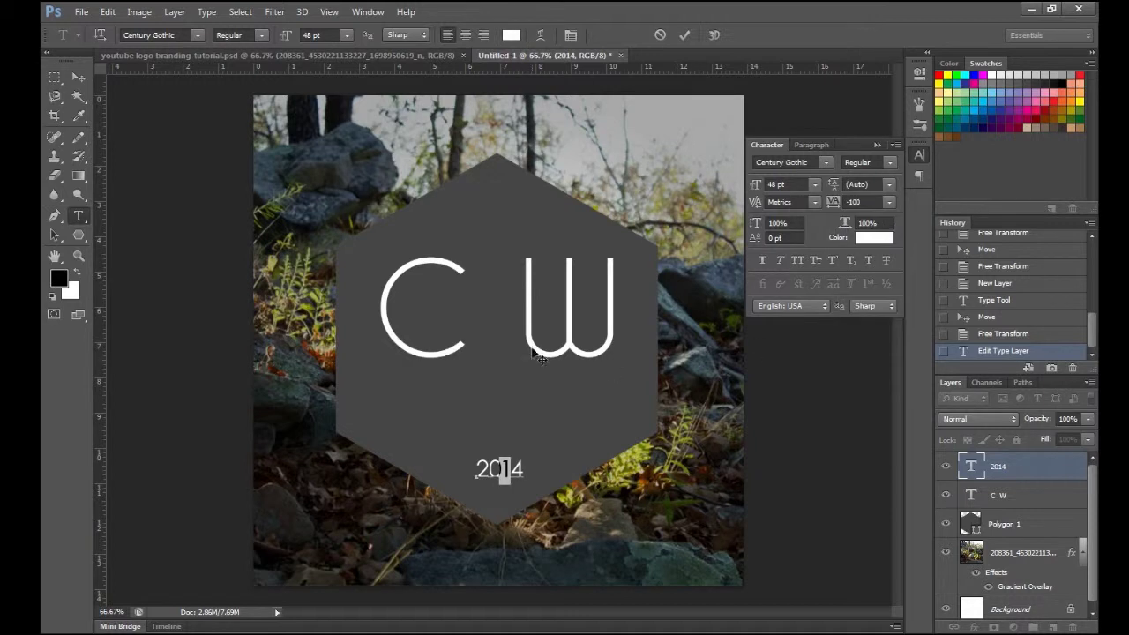
pyautogui.click(83, 77)
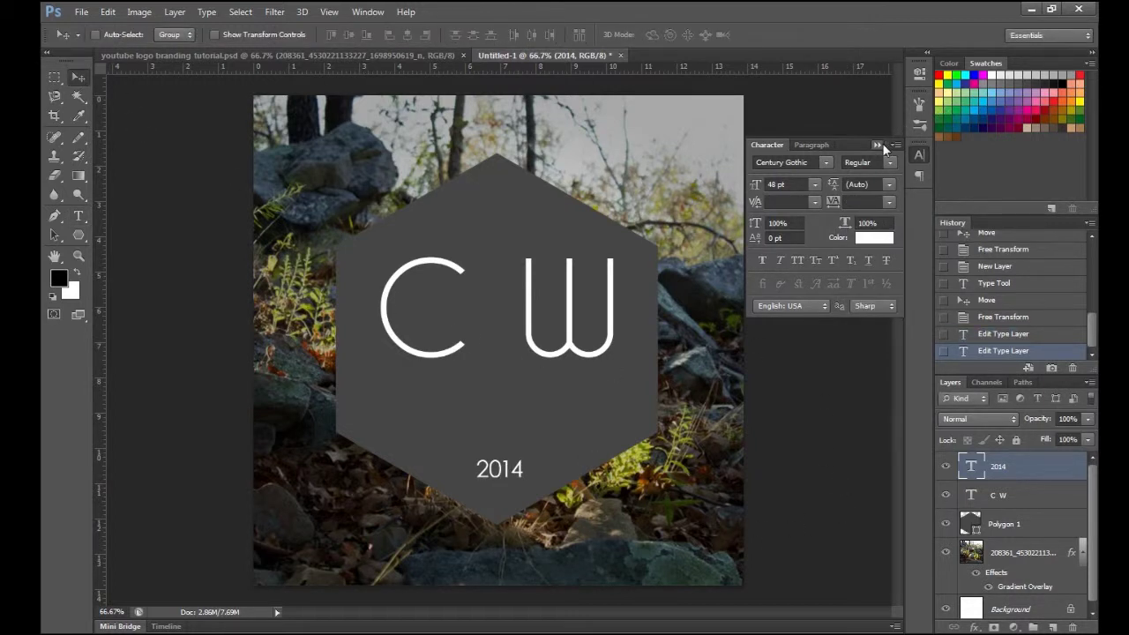
pyautogui.click(882, 145)
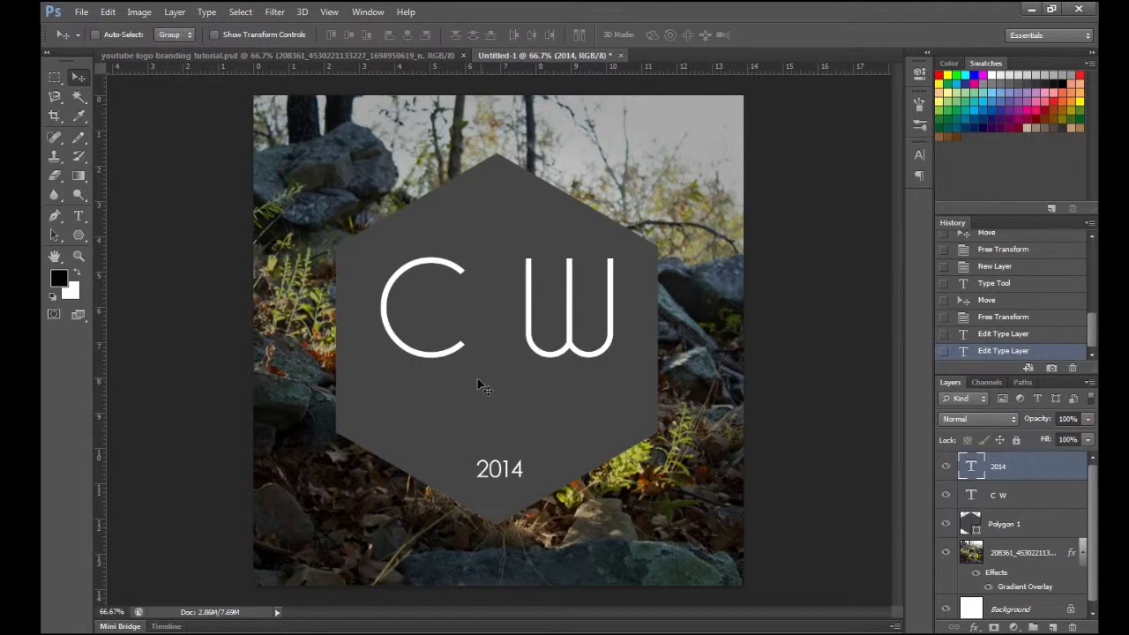
# - Draw a horizontal line with a 3 px weight, about 432 px long, just beneath the "C W" initials
pyautogui.click(79, 235)
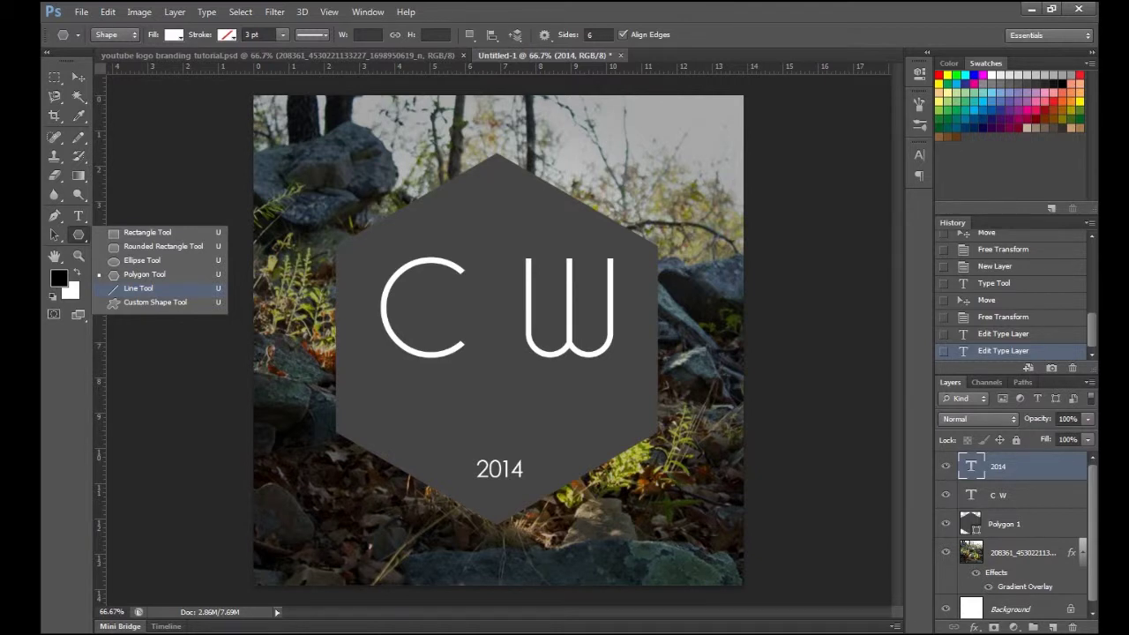
pyautogui.click(138, 287)
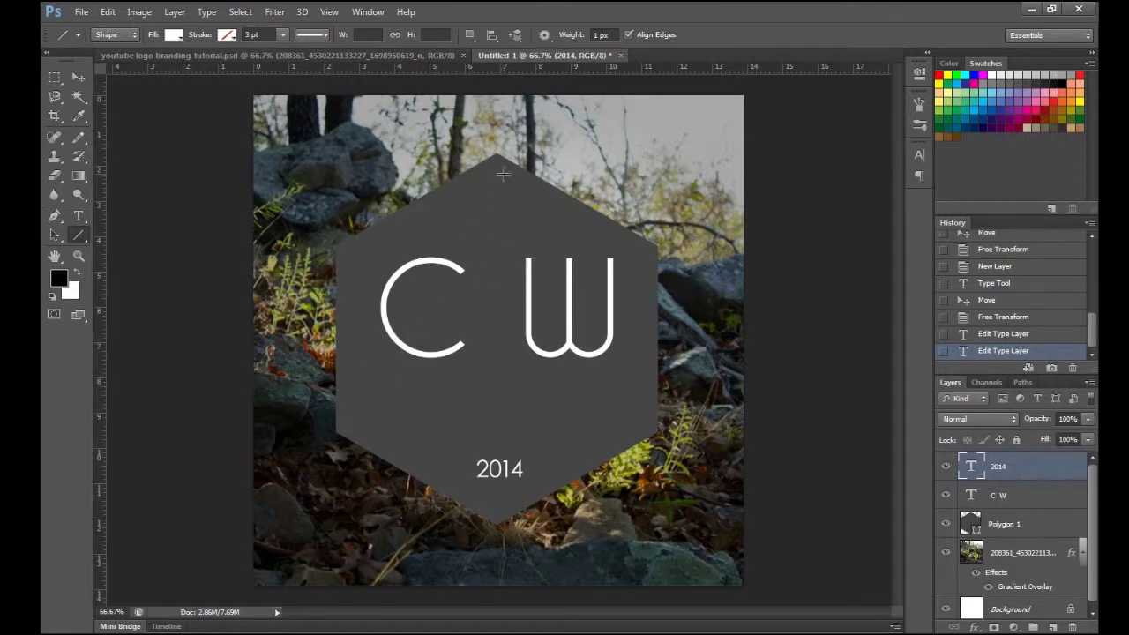
pyautogui.click(599, 36)
pyautogui.write('3')
pyautogui.press('Return')
pyautogui.moveTo(395, 373); pyautogui.dragTo(606, 395)
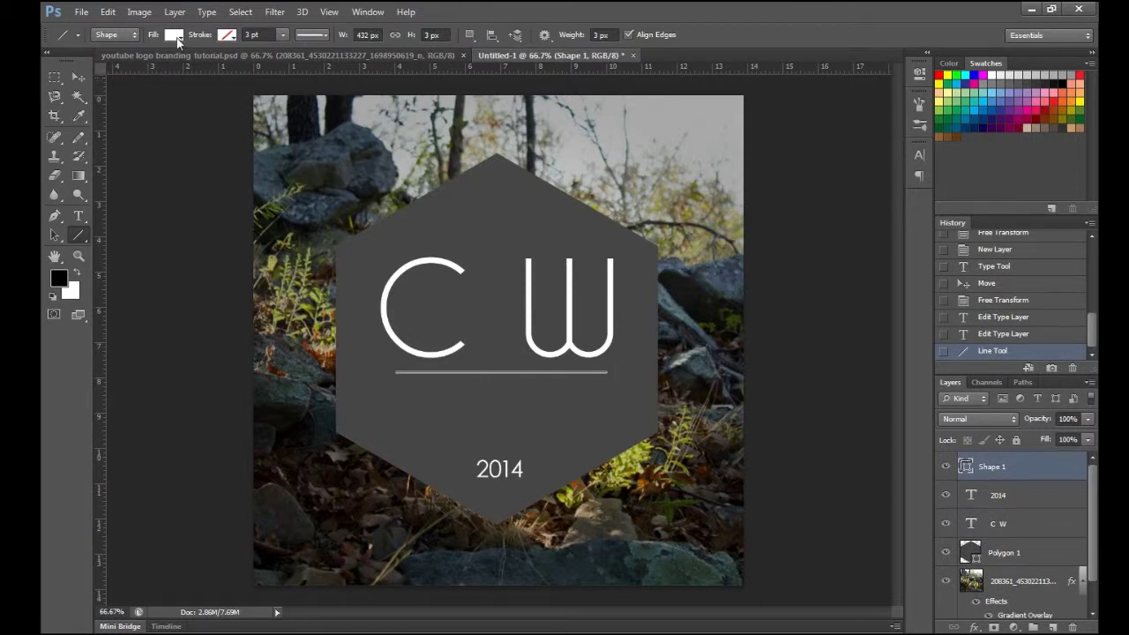
# - Try a blue fill on the line beneath the "C W" initials and set it back to white
pyautogui.click(78, 78)
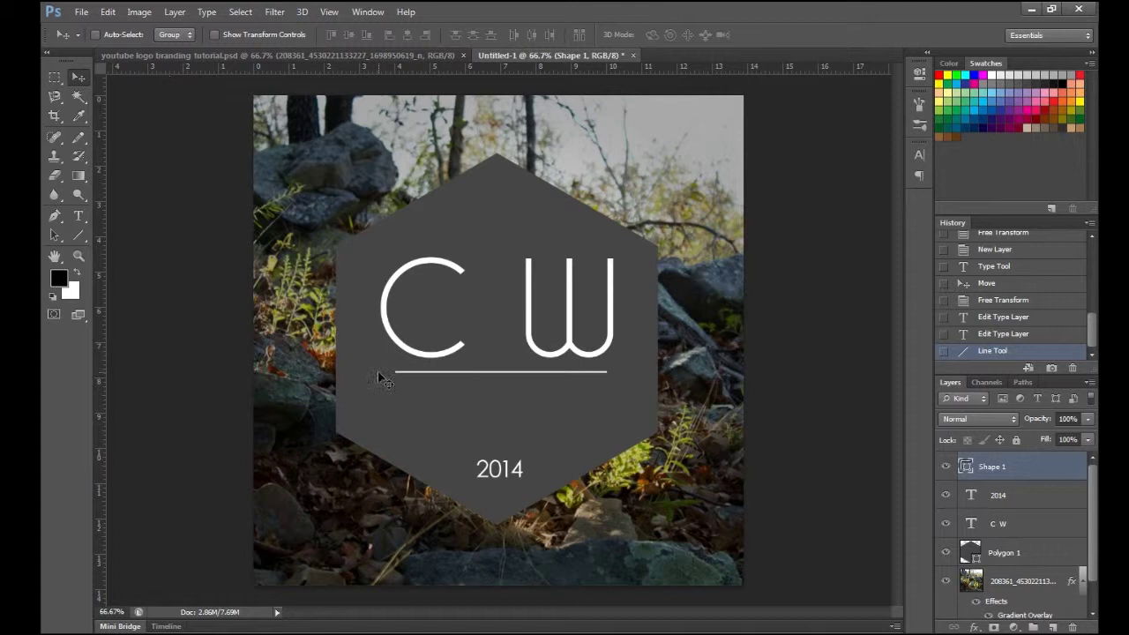
pyautogui.click(56, 236)
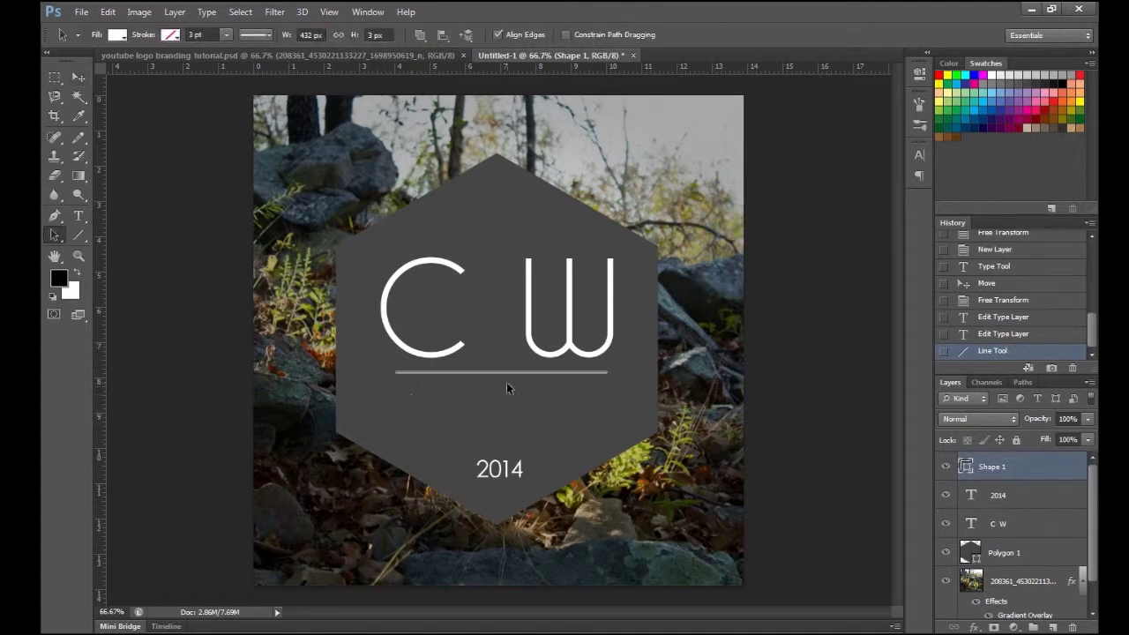
pyautogui.click(123, 35)
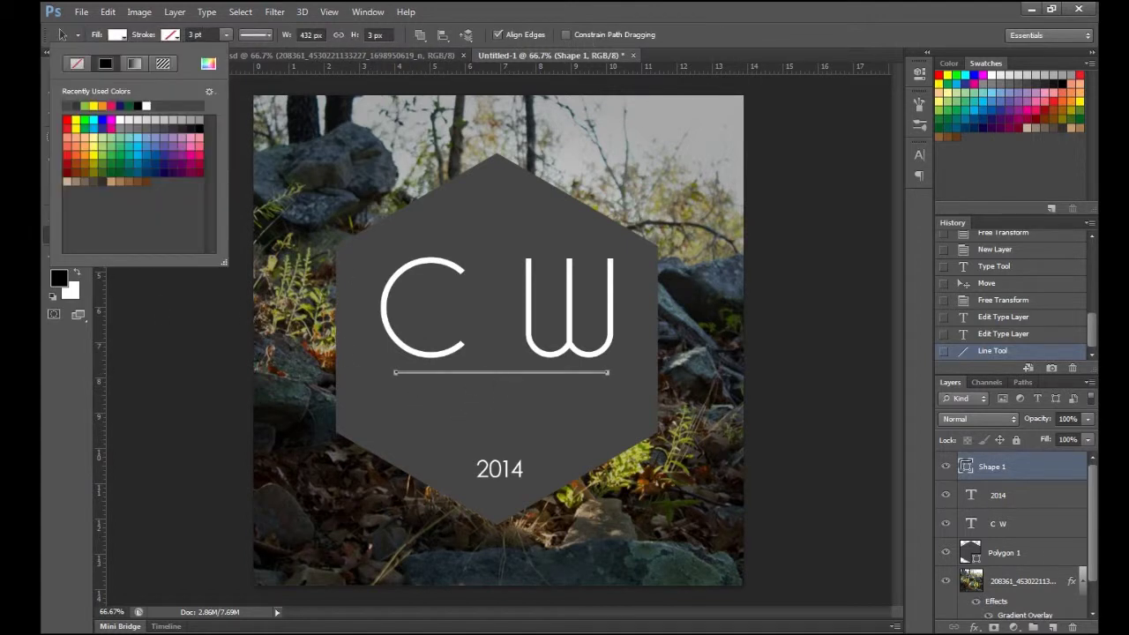
pyautogui.click(129, 131)
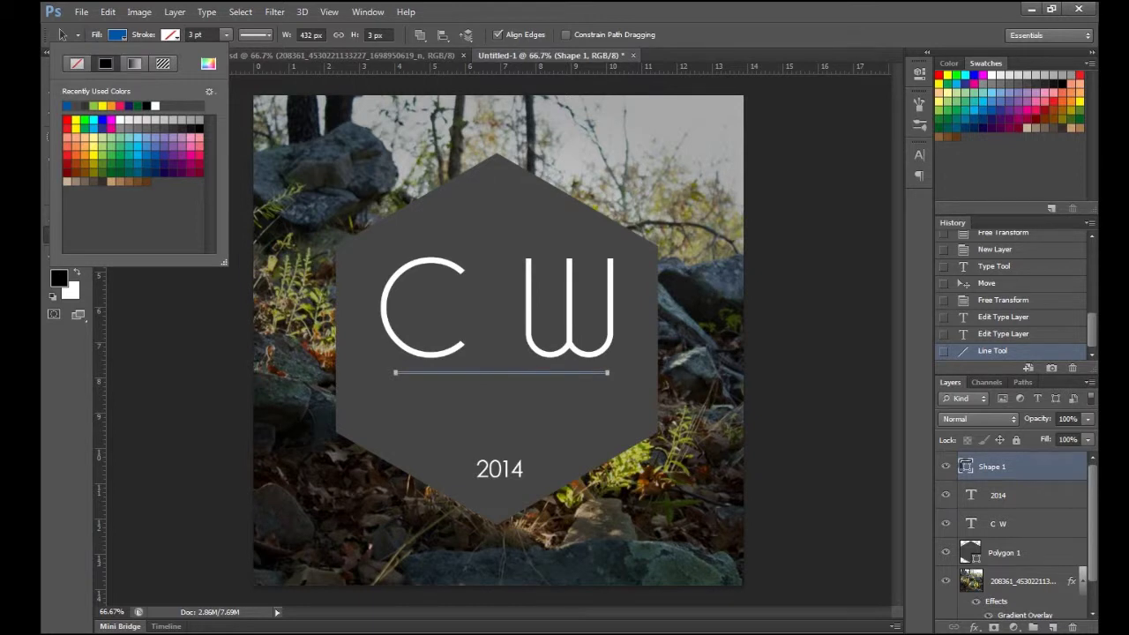
pyautogui.click(155, 106)
pyautogui.click(191, 322)
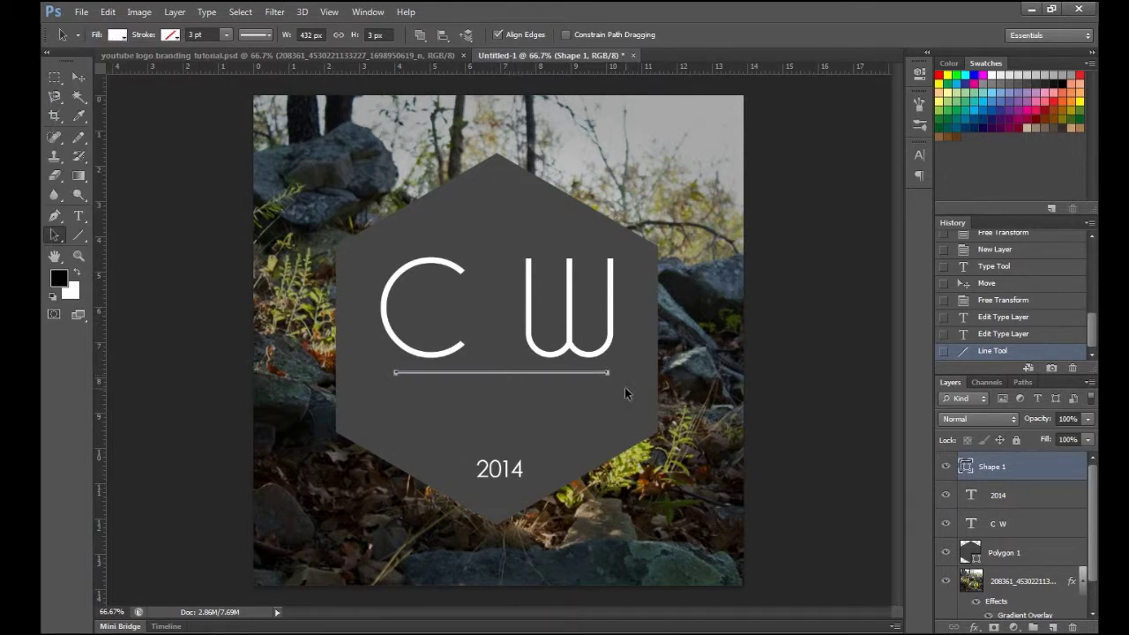
# - Nudge the divider line up closer to the "C W" initials and deselect it
pyautogui.press('Up')
pyautogui.press('Up')
pyautogui.press('Up')
pyautogui.press('Up')
pyautogui.press('Up')
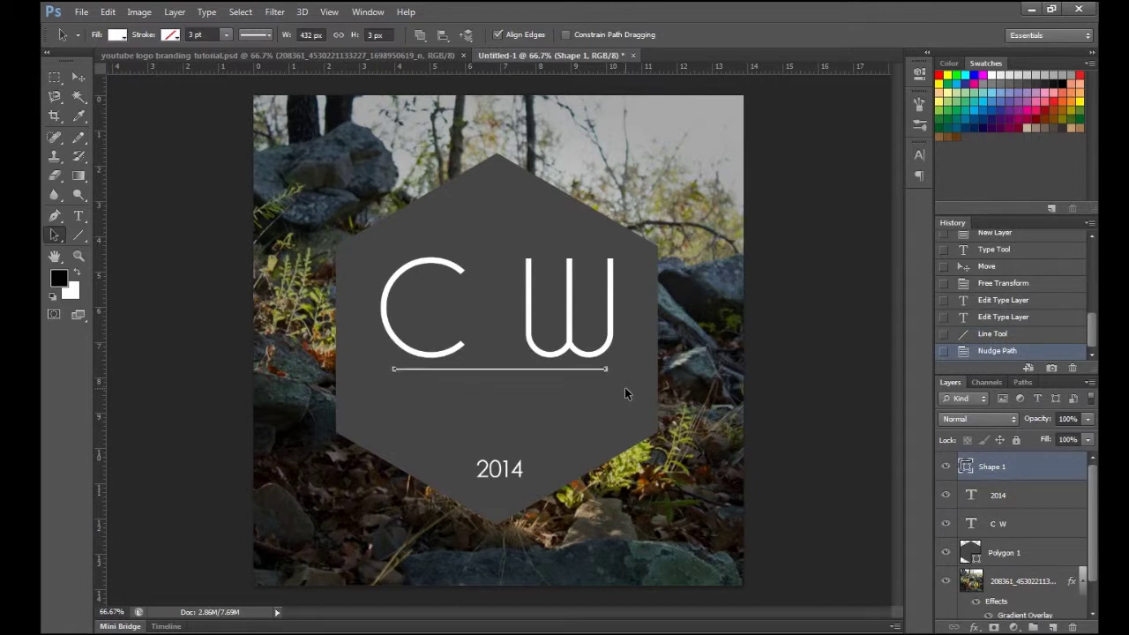
pyautogui.press('Up')
pyautogui.press('Up')
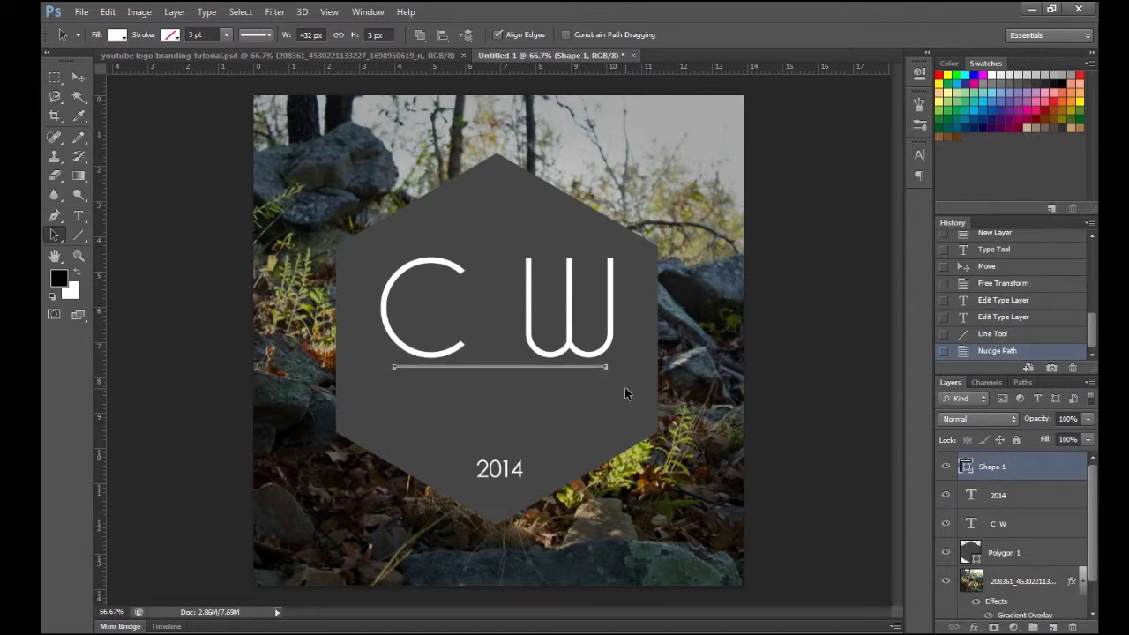
pyautogui.click(674, 349)
# - Draw a horizontal line with a 2 px weight, about 93 px long, just beneath "2014" on a layer above the initials
pyautogui.click(1056, 529)
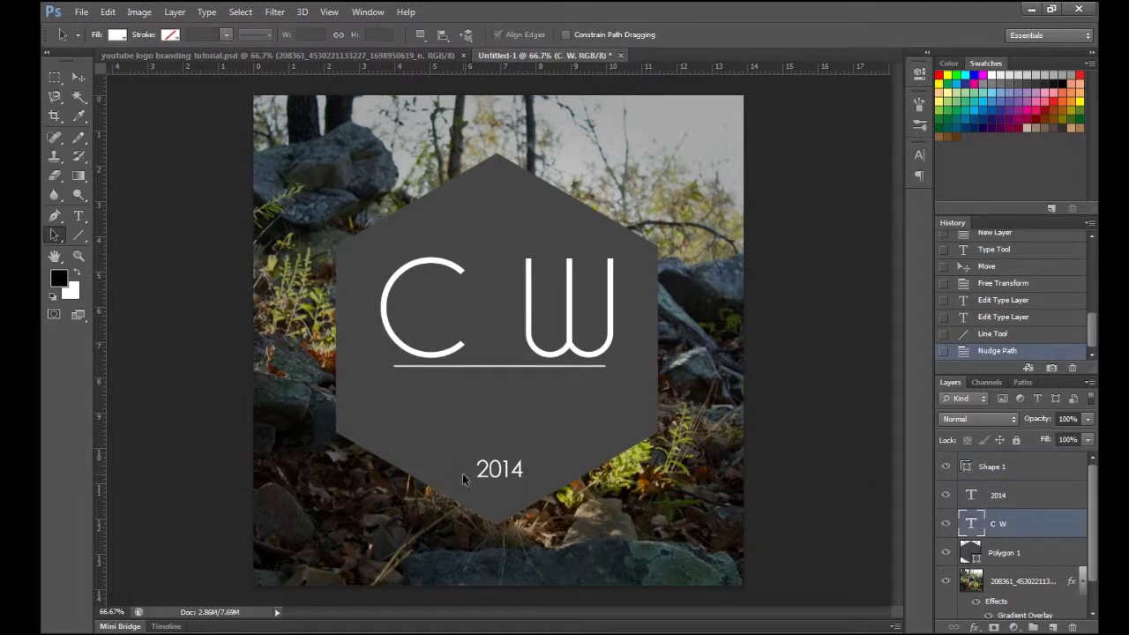
pyautogui.click(79, 235)
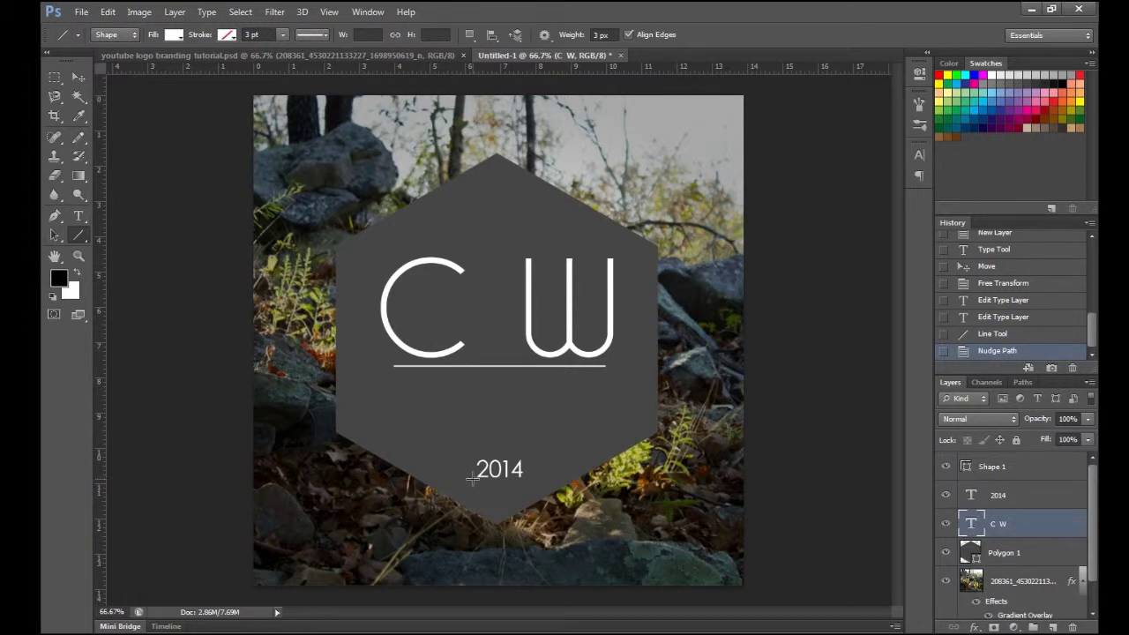
pyautogui.moveTo(476, 483); pyautogui.dragTo(516, 490)
pyautogui.hotkey('ctrl', 'z')
pyautogui.moveTo(476, 483); pyautogui.dragTo(520, 481)
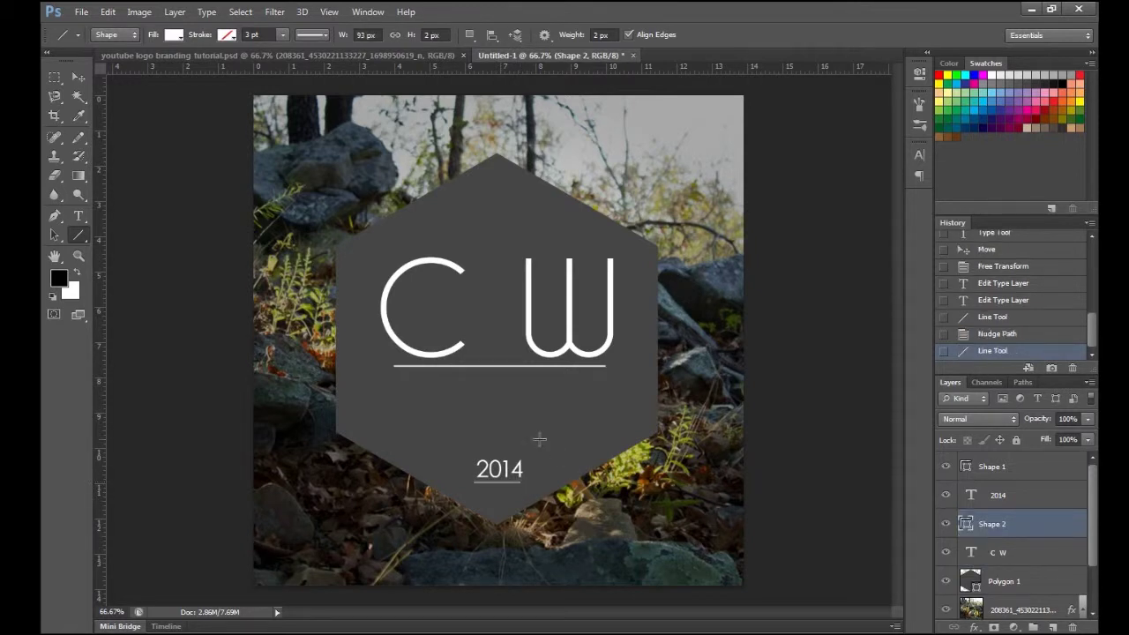
# - Nudge the short line slightly to the right so it lines up with "2014"
pyautogui.press('a')
pyautogui.click(495, 483)
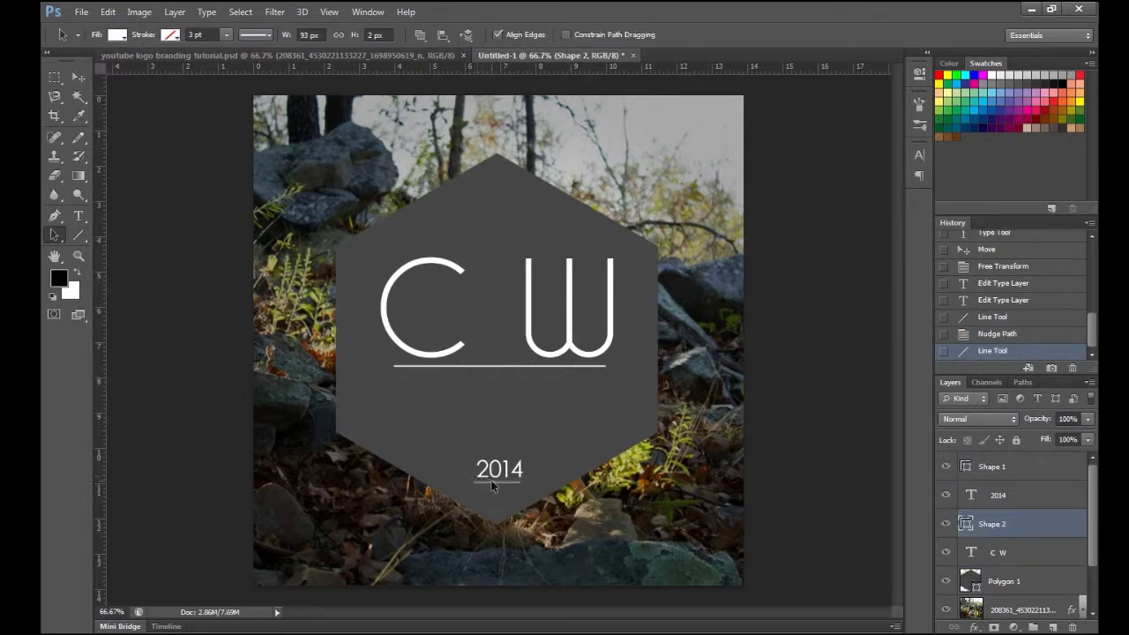
pyautogui.press('Right')
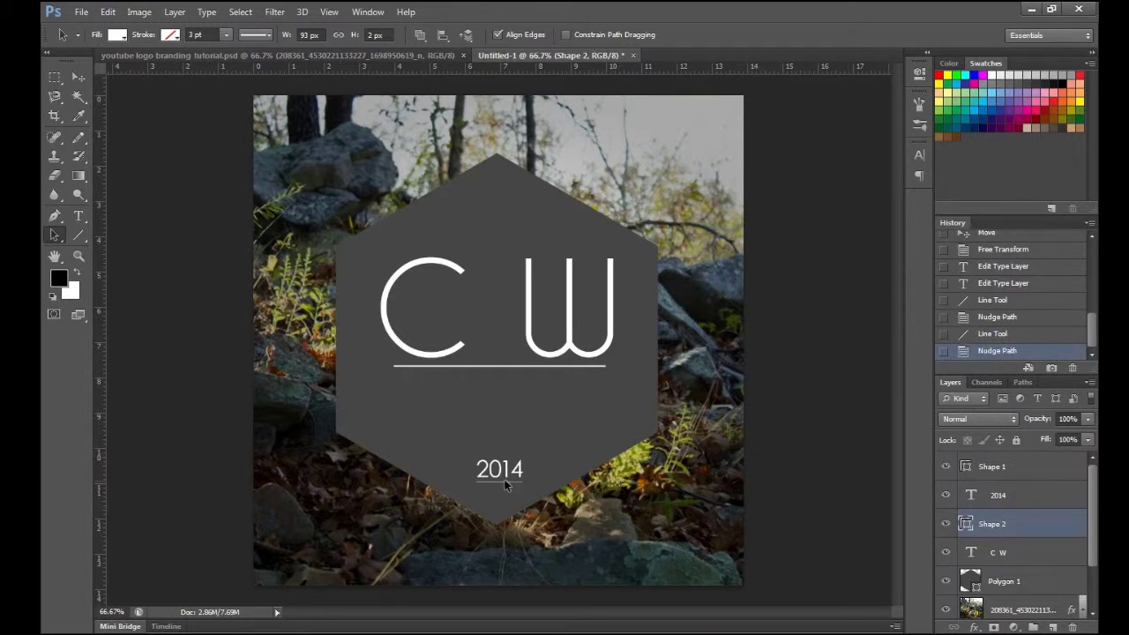
# - Set the short line's height to 3 px and nudge it up closer to "2014"
pyautogui.click(371, 36)
pyautogui.write('3')
pyautogui.press('Return')
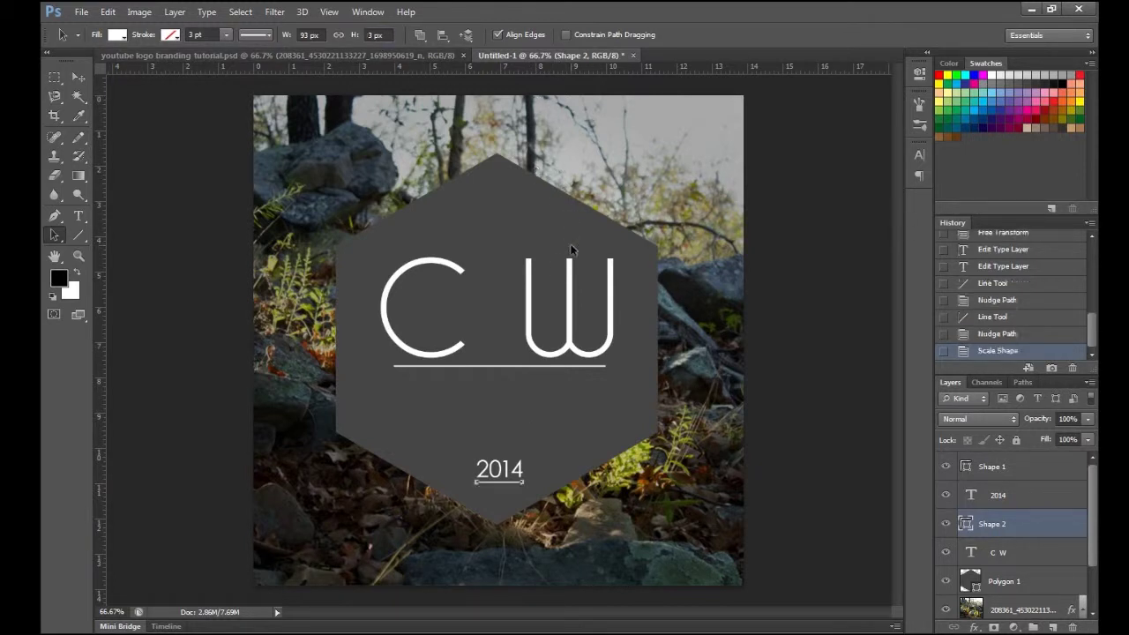
pyautogui.click(514, 483)
pyautogui.press('Up')
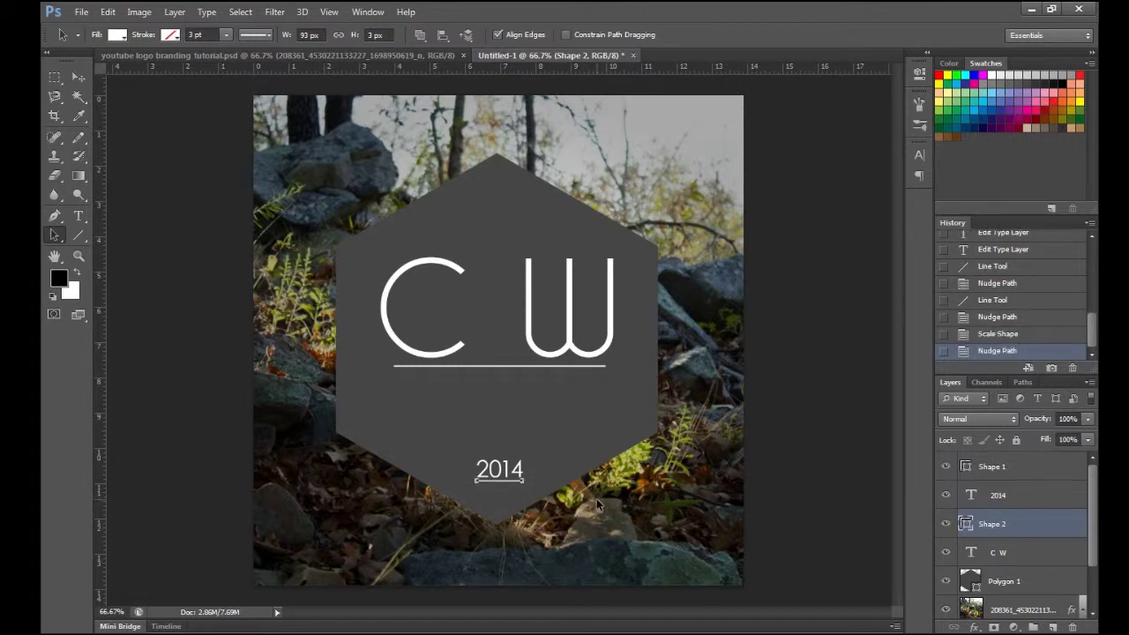
pyautogui.press('Escape')
# - Try opacities of 46% and 56% on the hexagon layer and set it back to 100%
pyautogui.click(1030, 589)
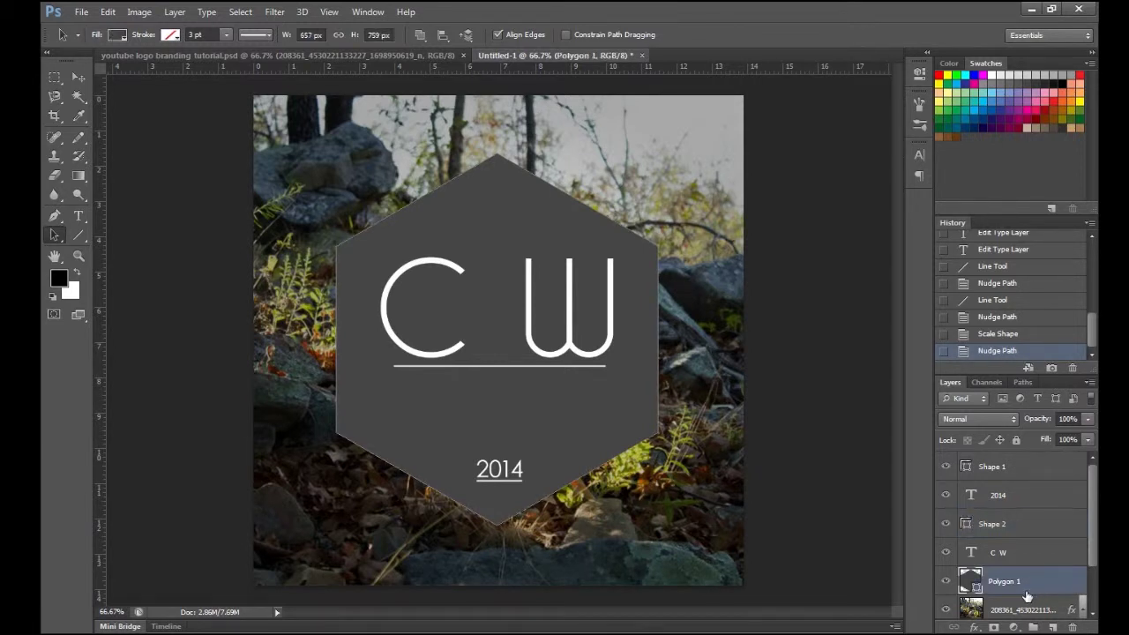
pyautogui.click(1087, 419)
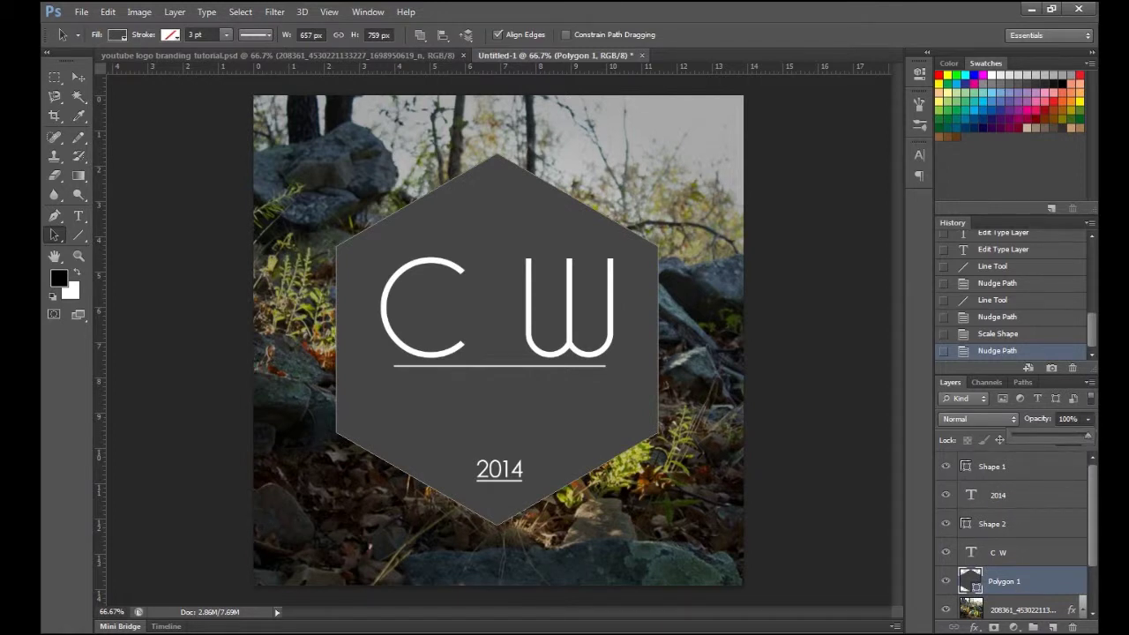
pyautogui.moveTo(1087, 436); pyautogui.dragTo(1046, 436)
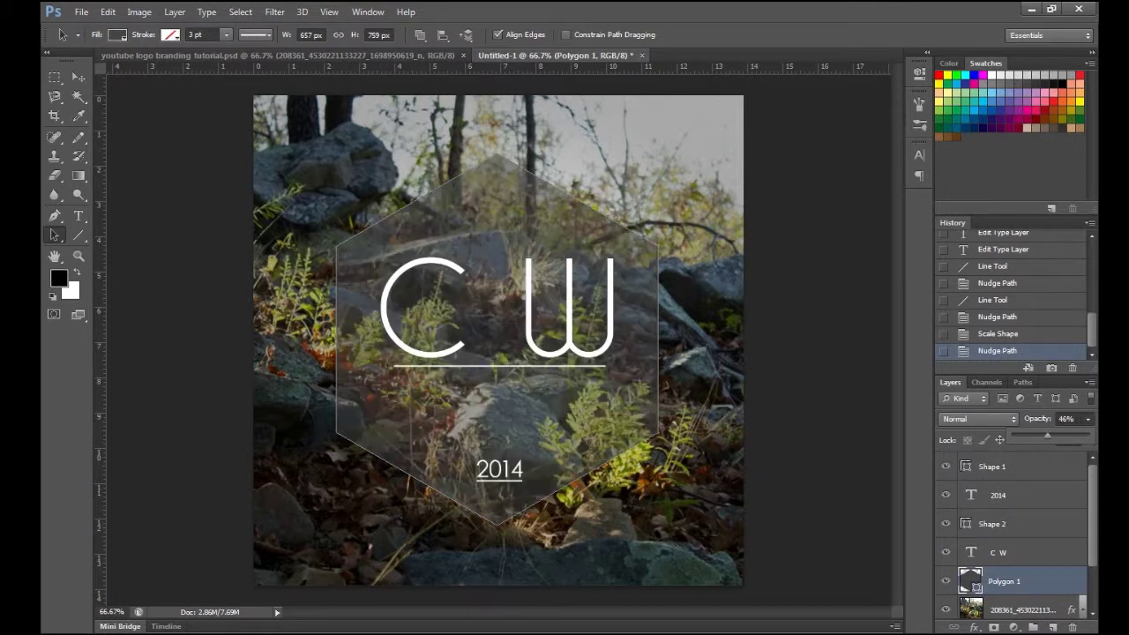
pyautogui.moveTo(1046, 436); pyautogui.dragTo(1054, 435)
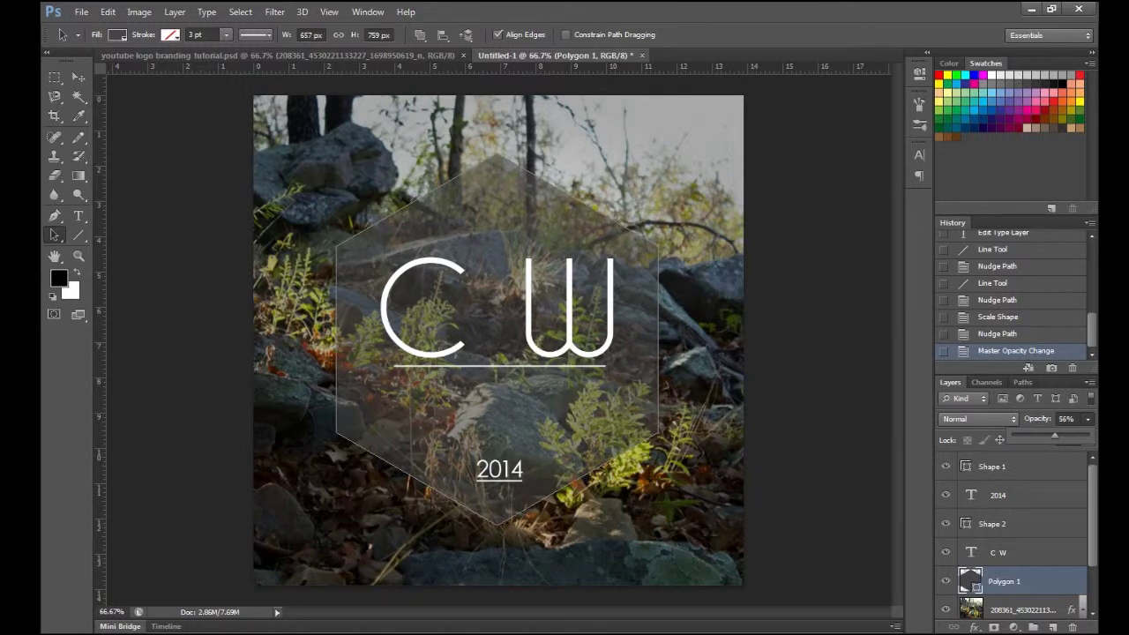
pyautogui.moveTo(1076, 435); pyautogui.dragTo(1087, 436)
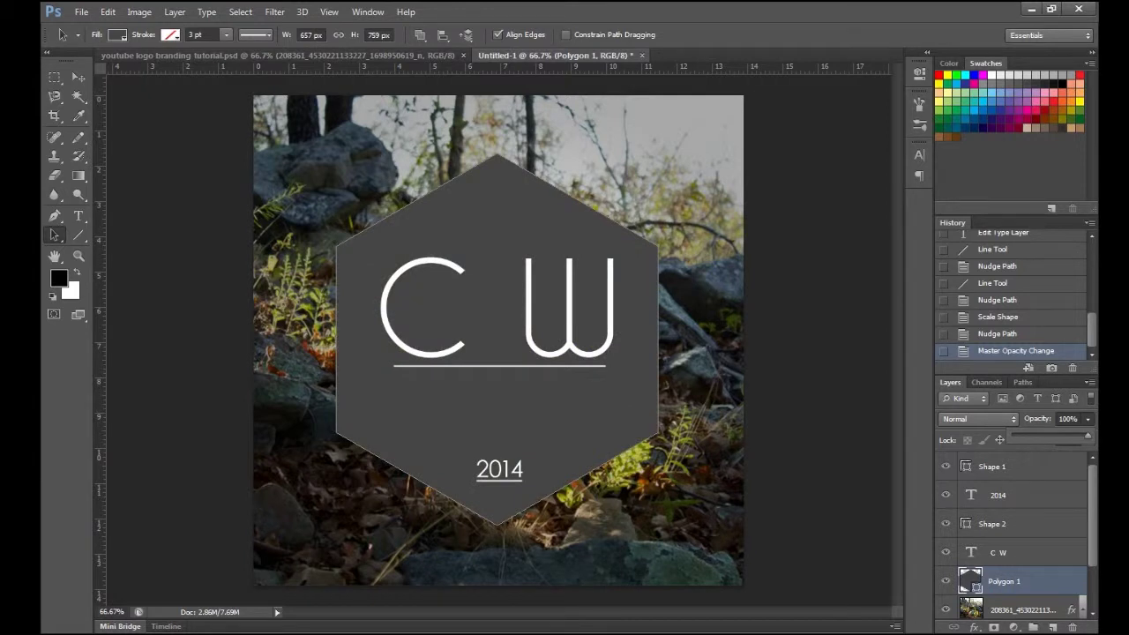
# - Try the Multiply and Color Burn blend modes on the hexagon layer and settle on Multiply
pyautogui.click(1008, 419)
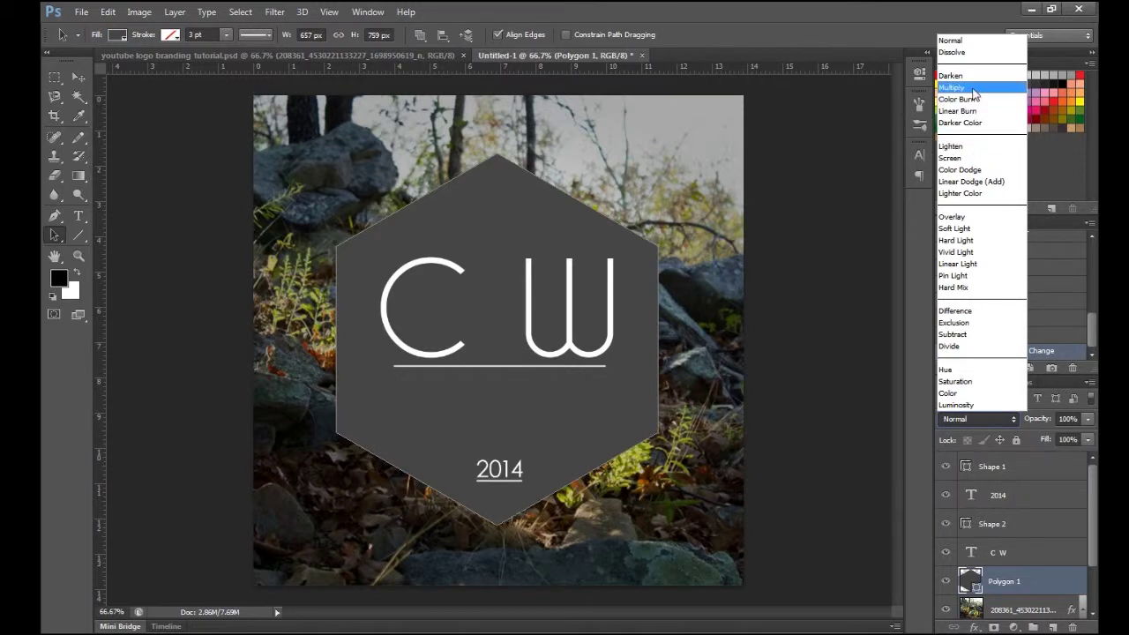
pyautogui.click(973, 88)
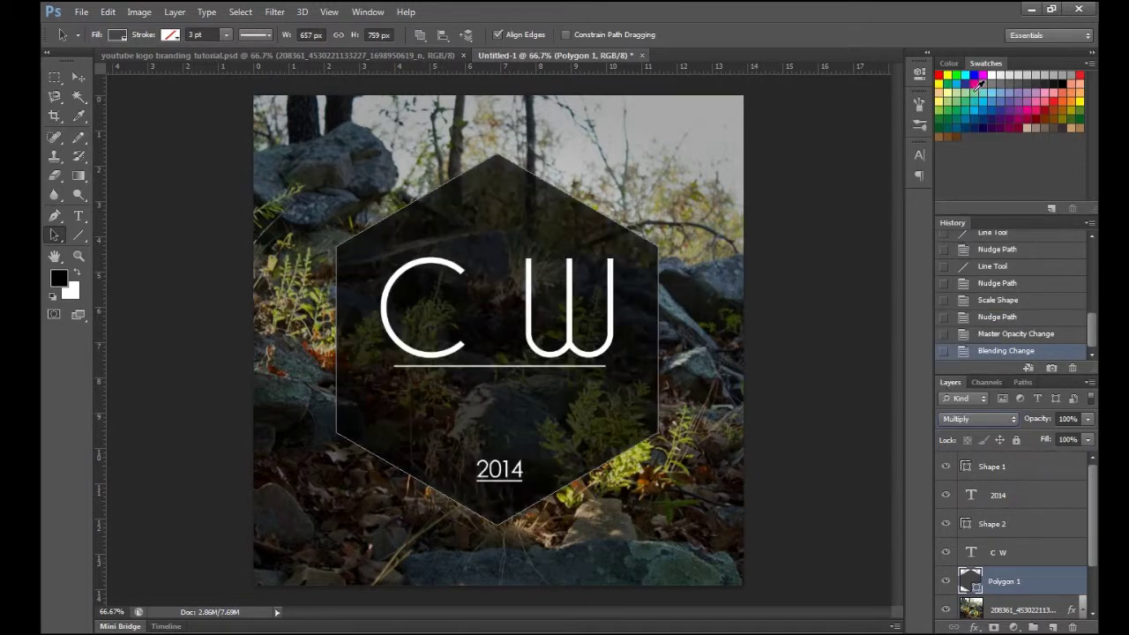
pyautogui.click(974, 418)
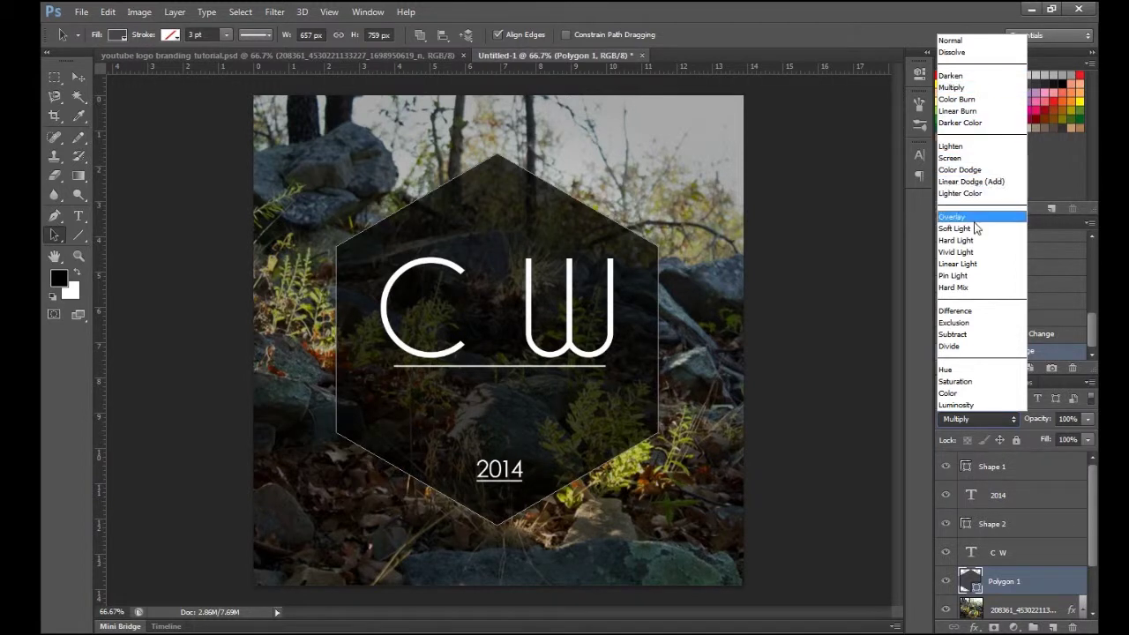
pyautogui.click(977, 99)
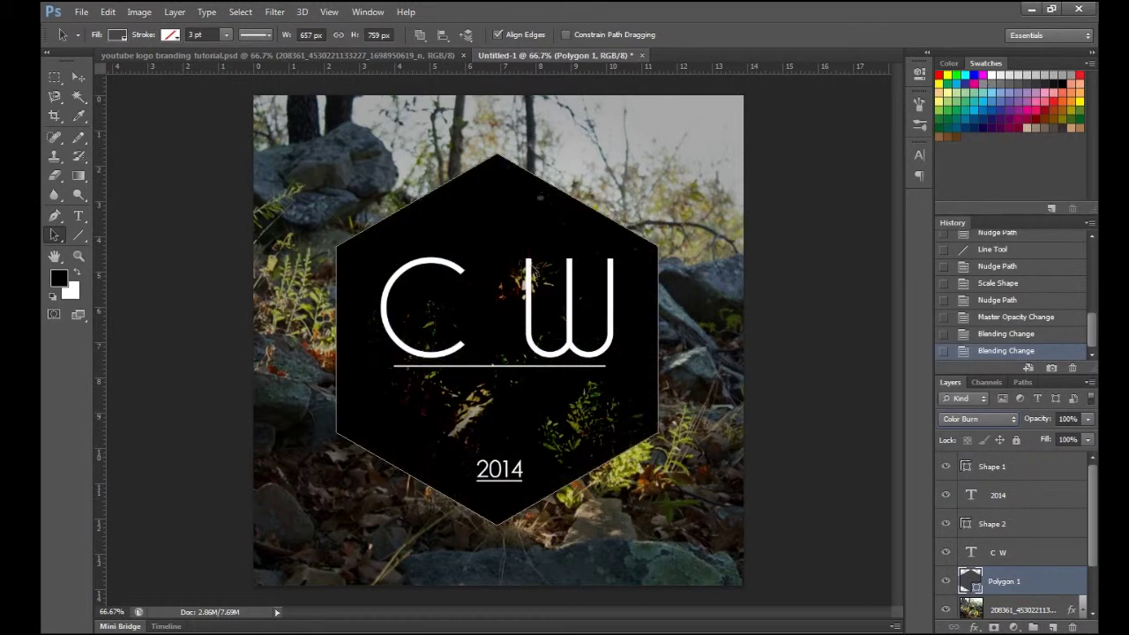
pyautogui.click(1000, 416)
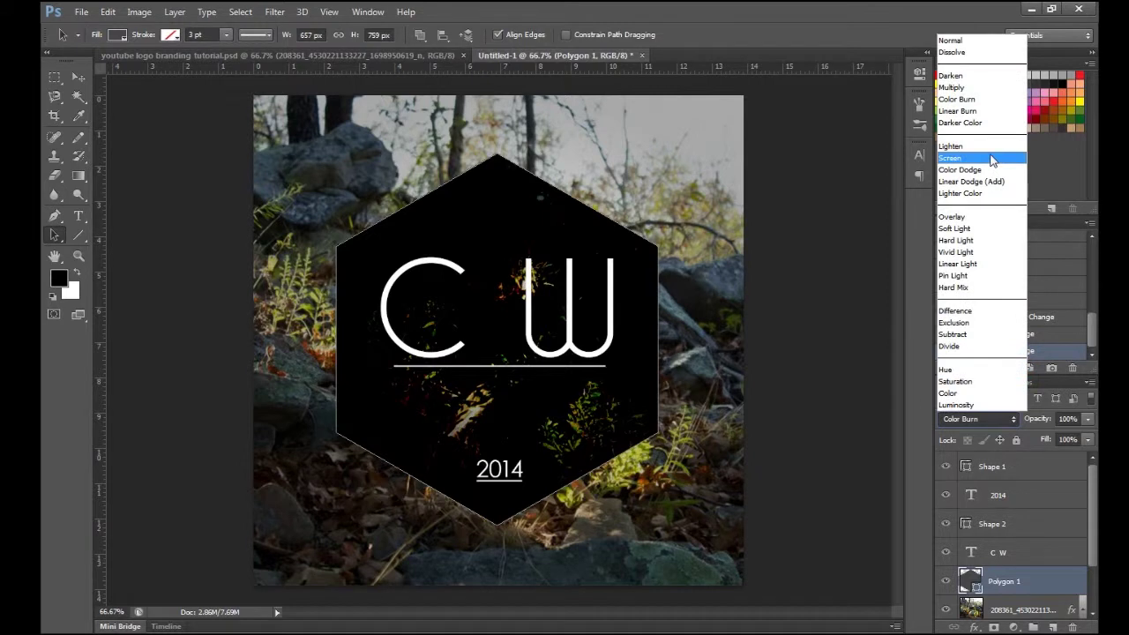
pyautogui.click(993, 91)
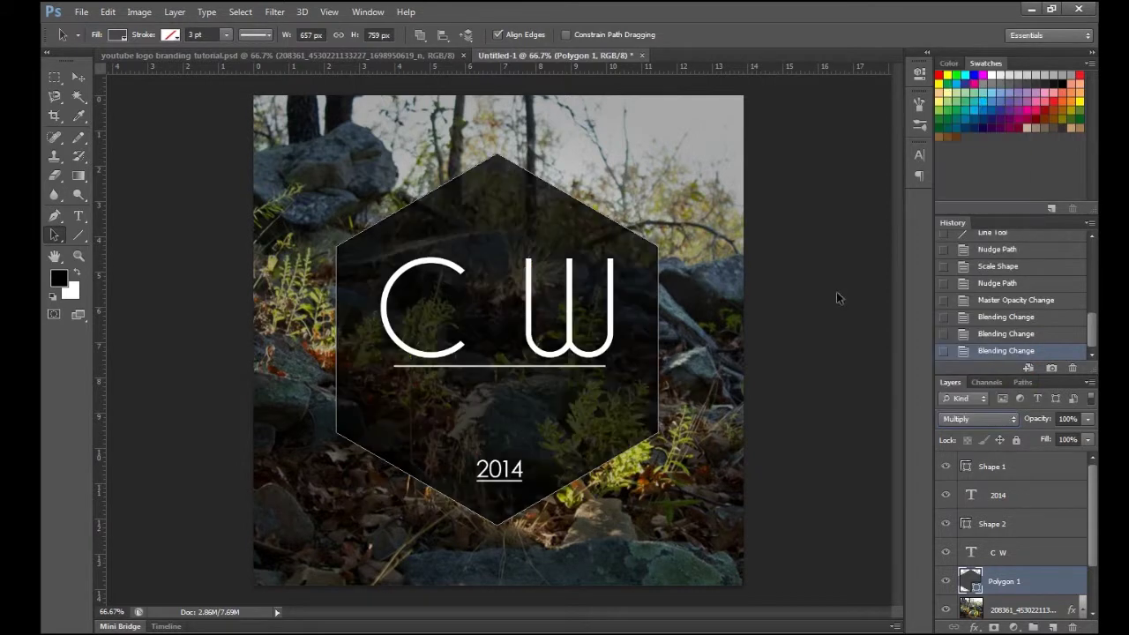
# - Fine-tune the vertical gap between "2014" and the short line beneath it with a slight nudge of the line
pyautogui.click(1018, 527)
pyautogui.hotkey('ctrl', 'h')
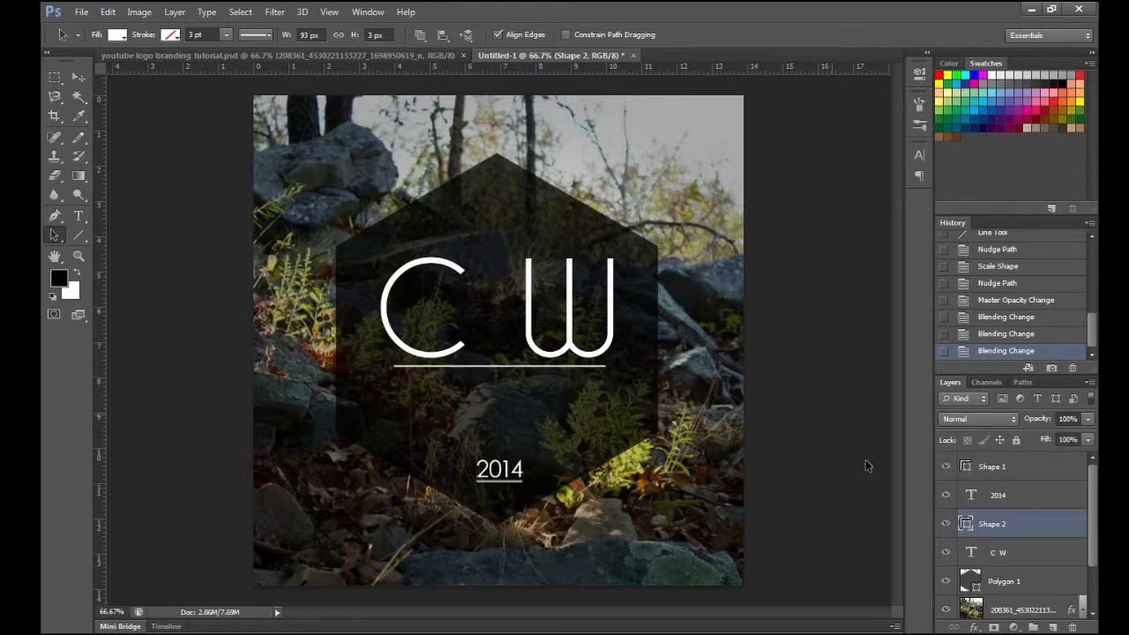
pyautogui.click(1006, 498)
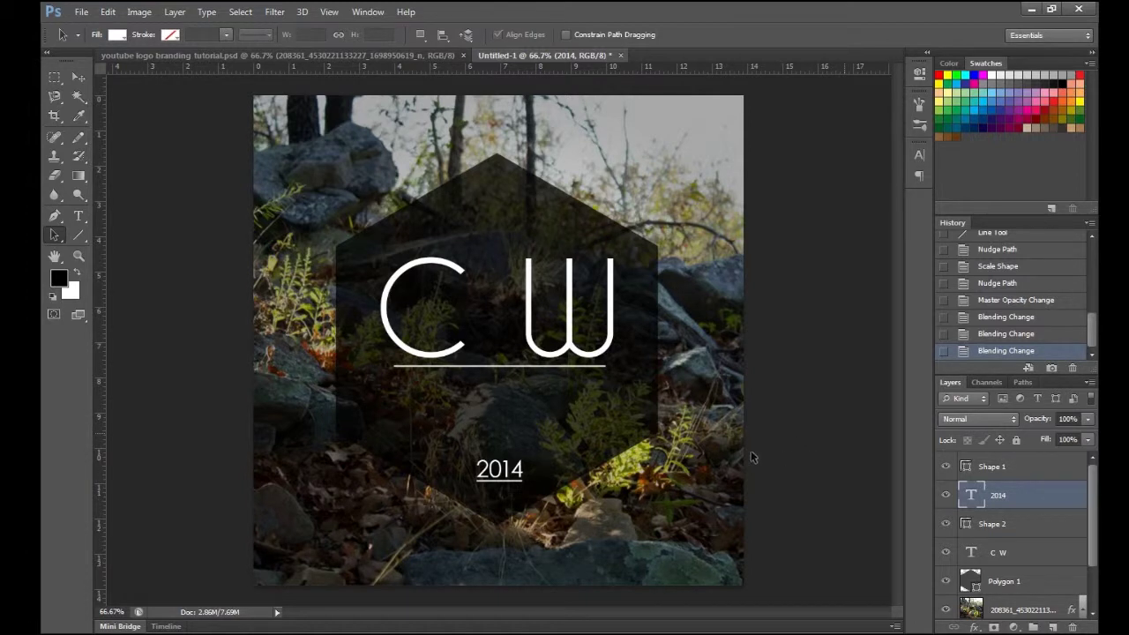
pyautogui.click(506, 482)
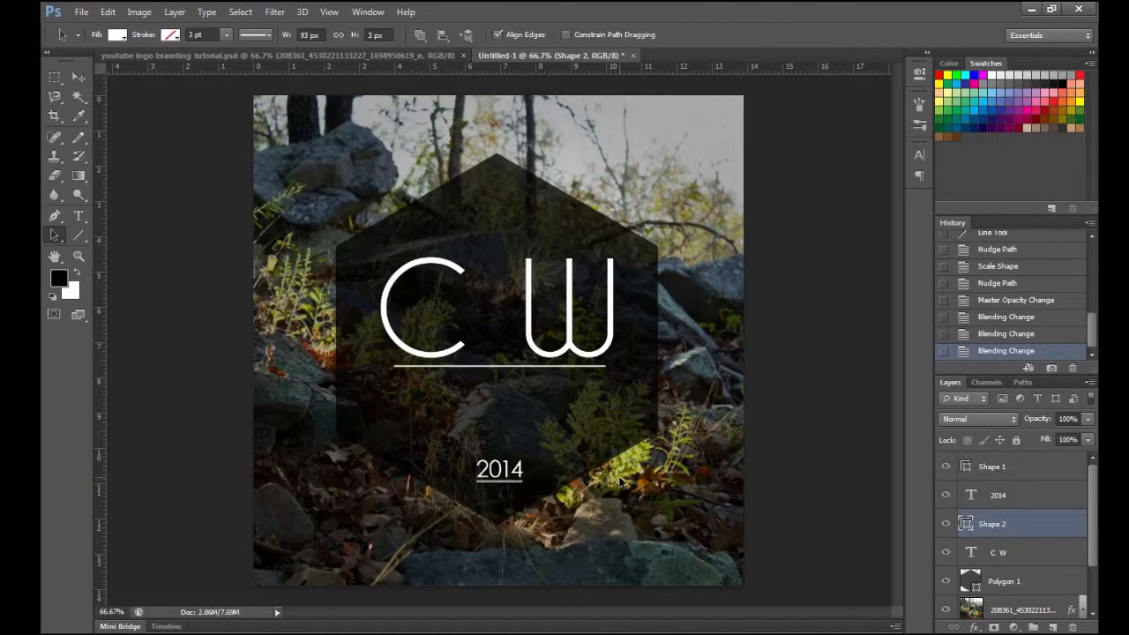
pyautogui.click(519, 483)
pyautogui.press('Up')
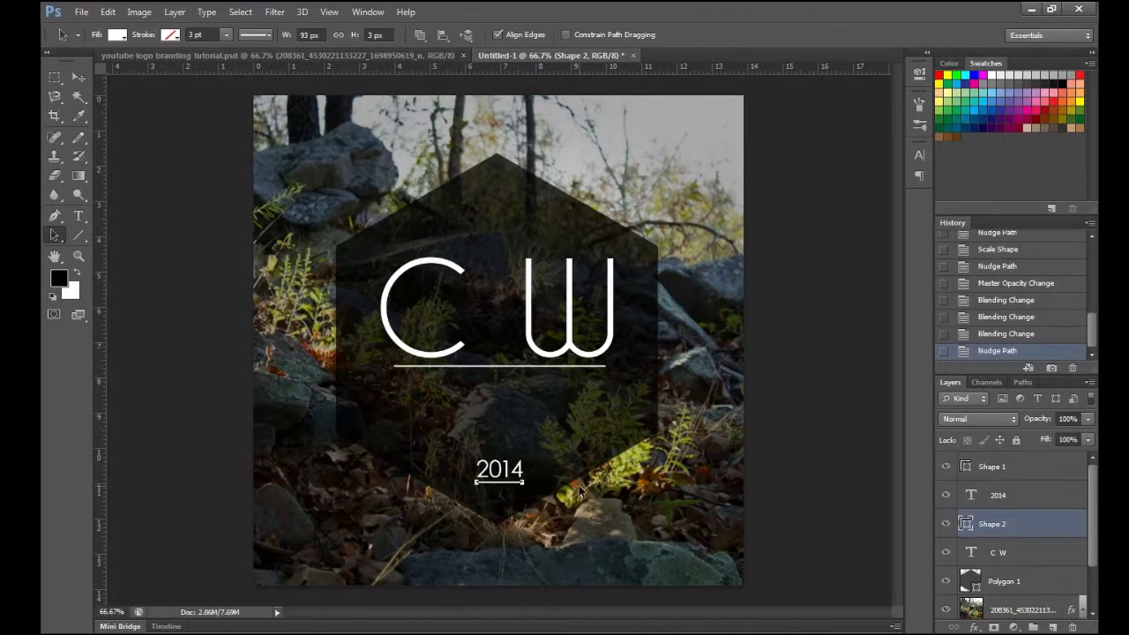
pyautogui.click(78, 77)
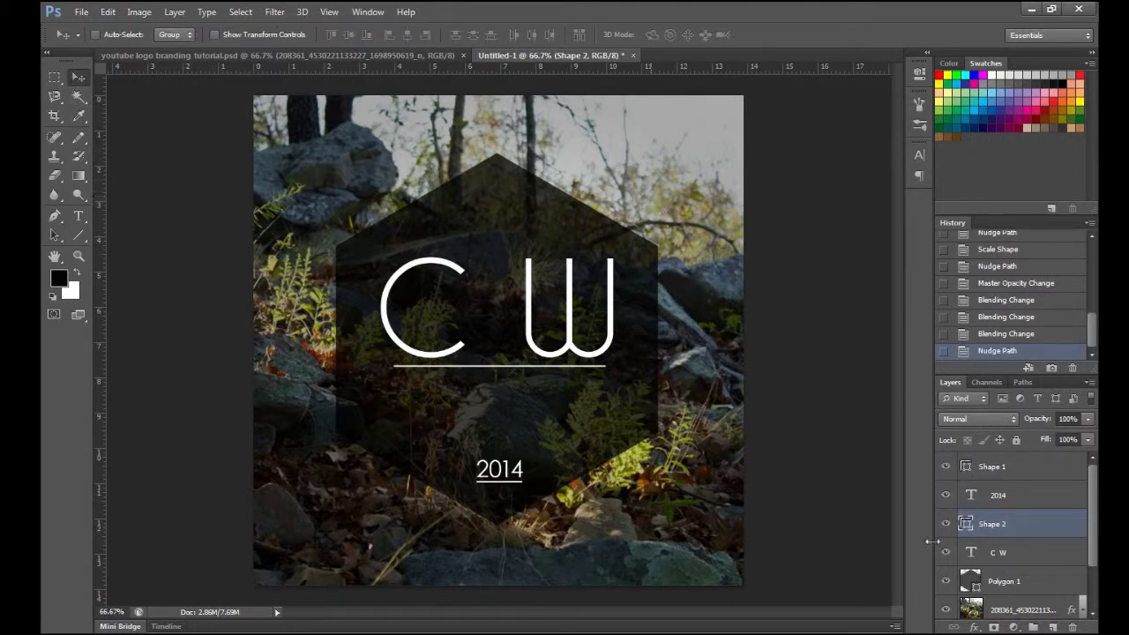
# - Apply a Magenta Photo Filter at 45% density to the background photo layer
pyautogui.click(1003, 610)
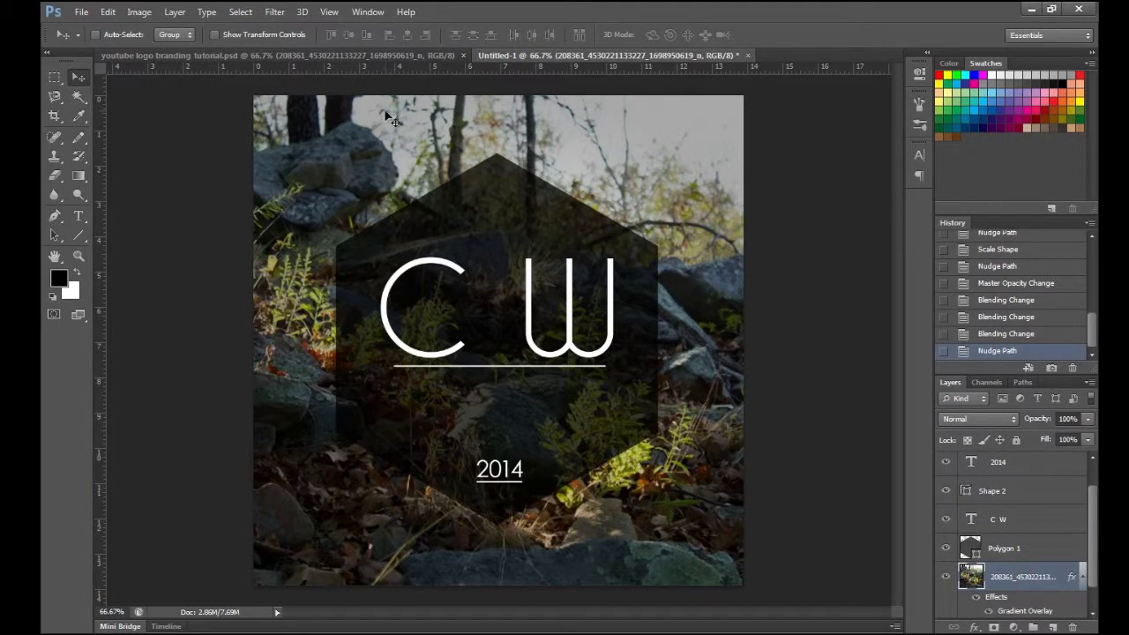
pyautogui.click(139, 11)
pyautogui.moveTo(237, 54)
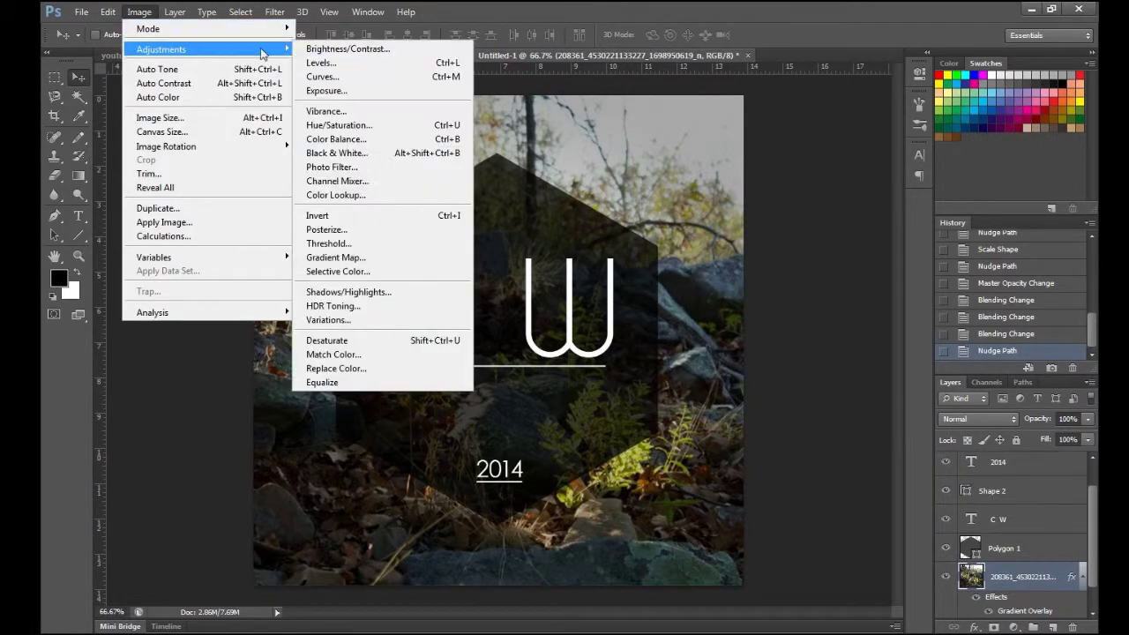
pyautogui.click(381, 175)
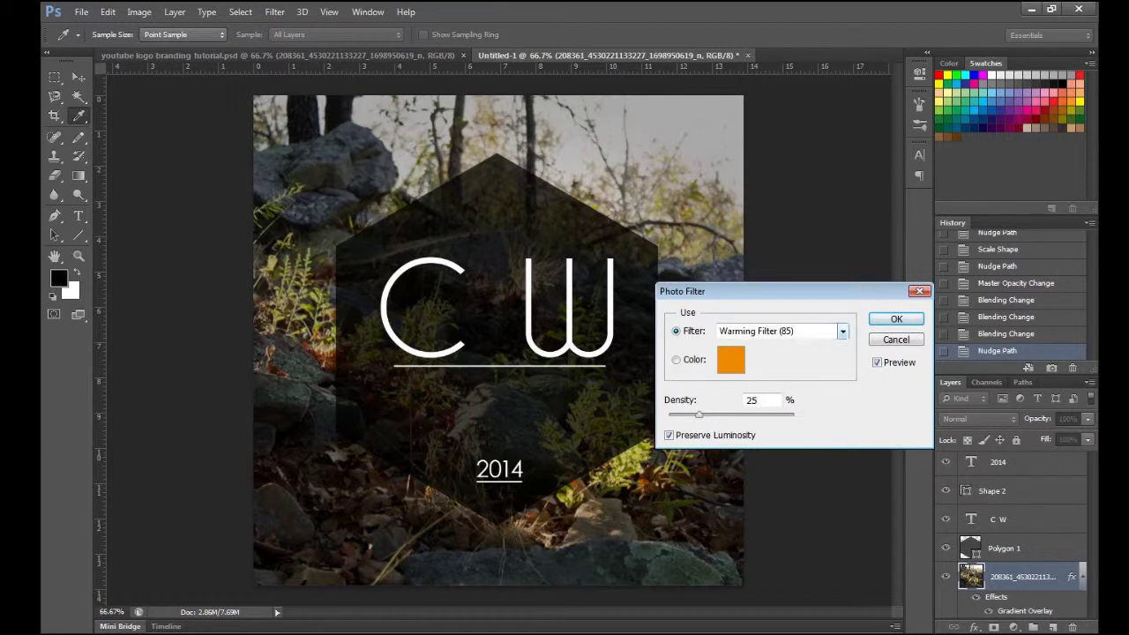
pyautogui.click(842, 330)
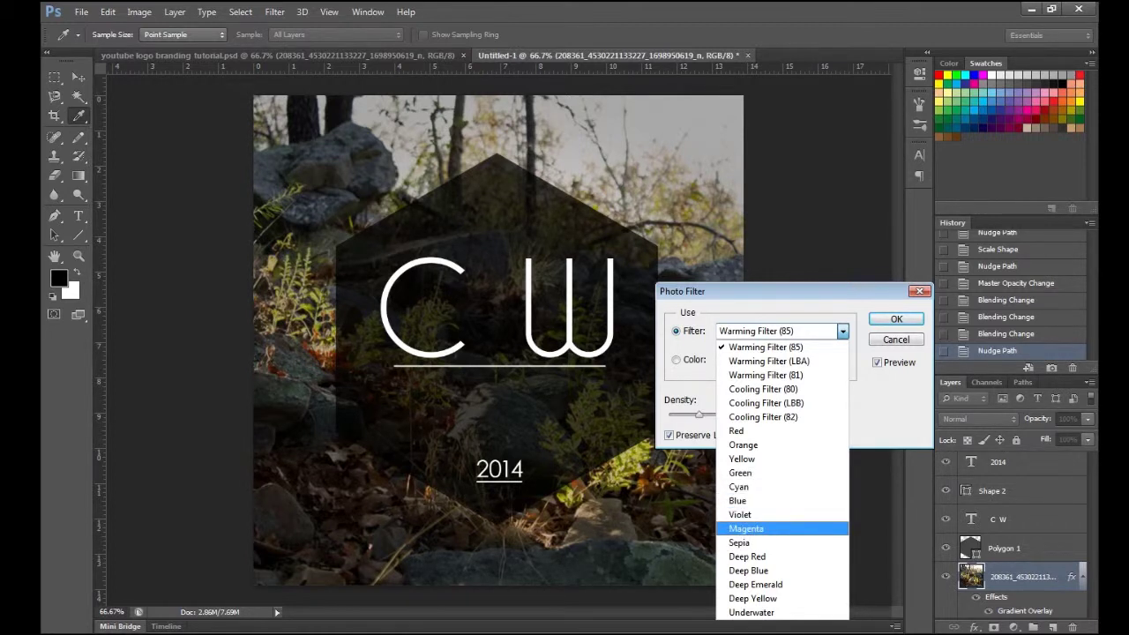
pyautogui.click(746, 528)
pyautogui.moveTo(698, 414); pyautogui.dragTo(723, 414)
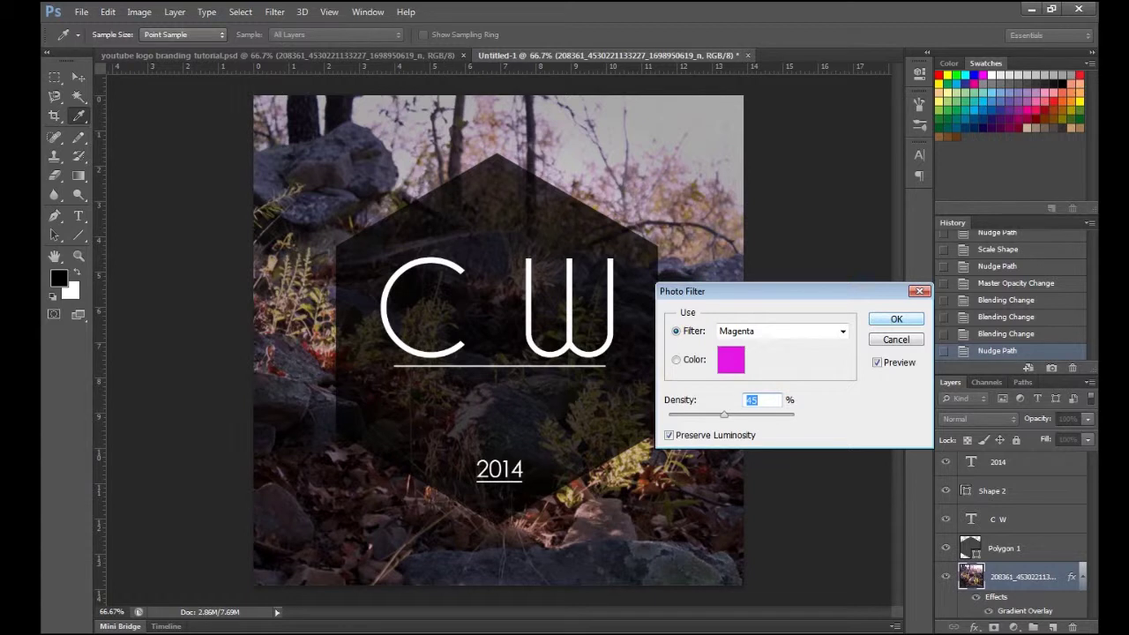
pyautogui.click(896, 318)
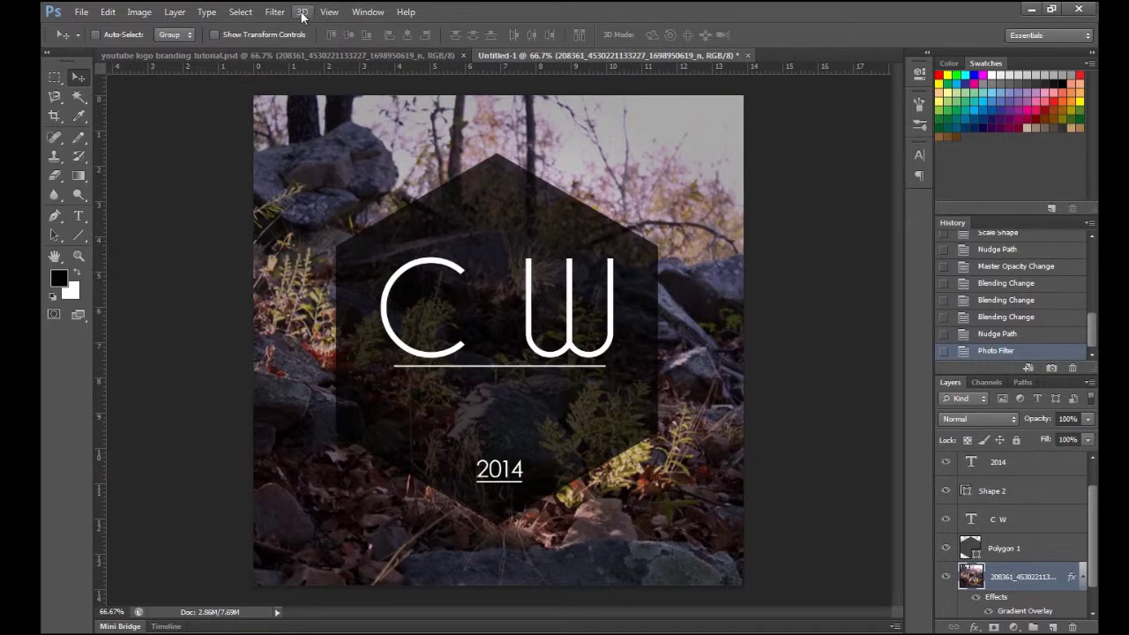
# - Try a Spin Radial Blur with amount 20 and Best quality on the photo layer, and undo it
pyautogui.click(274, 12)
pyautogui.moveTo(322, 162)
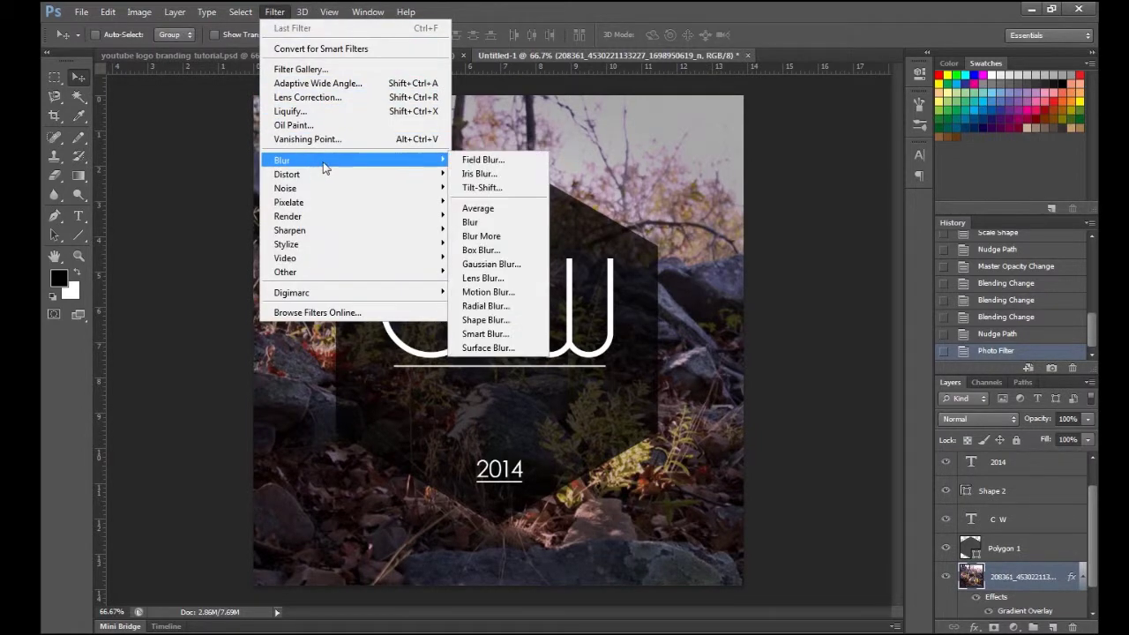
pyautogui.click(485, 305)
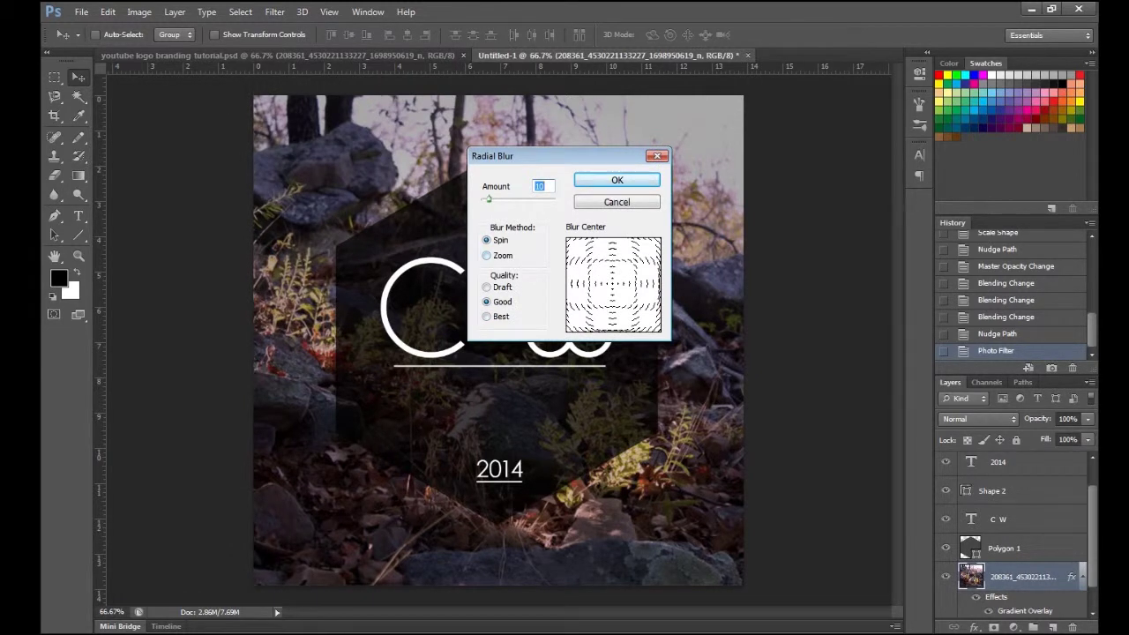
pyautogui.click(486, 316)
pyautogui.hotkey('shift', 'Up')
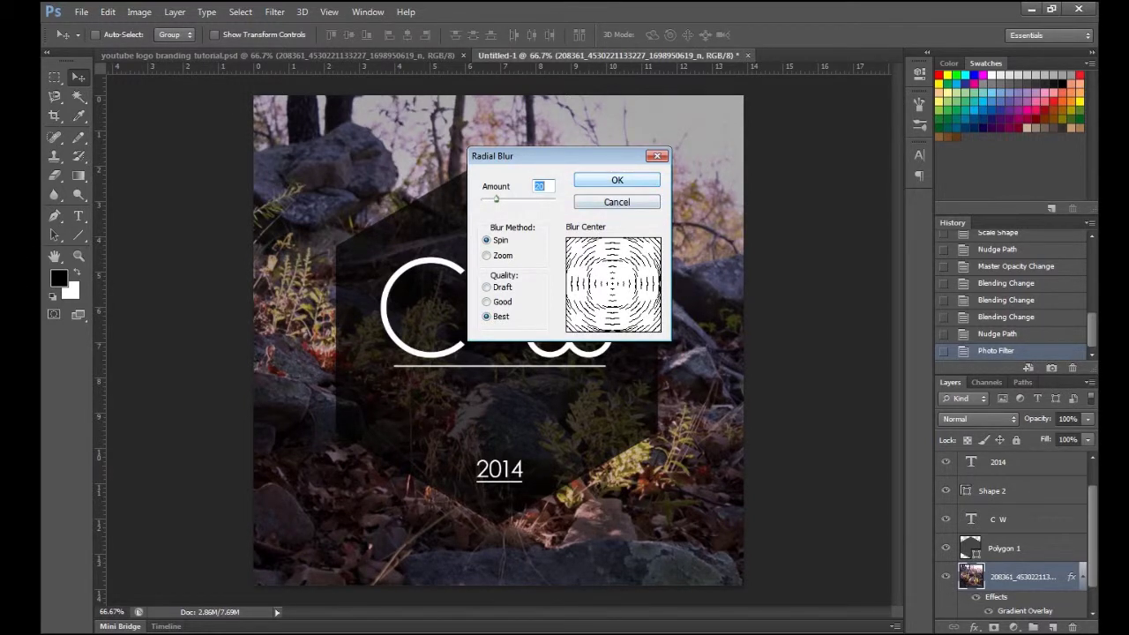
pyautogui.press('Return')
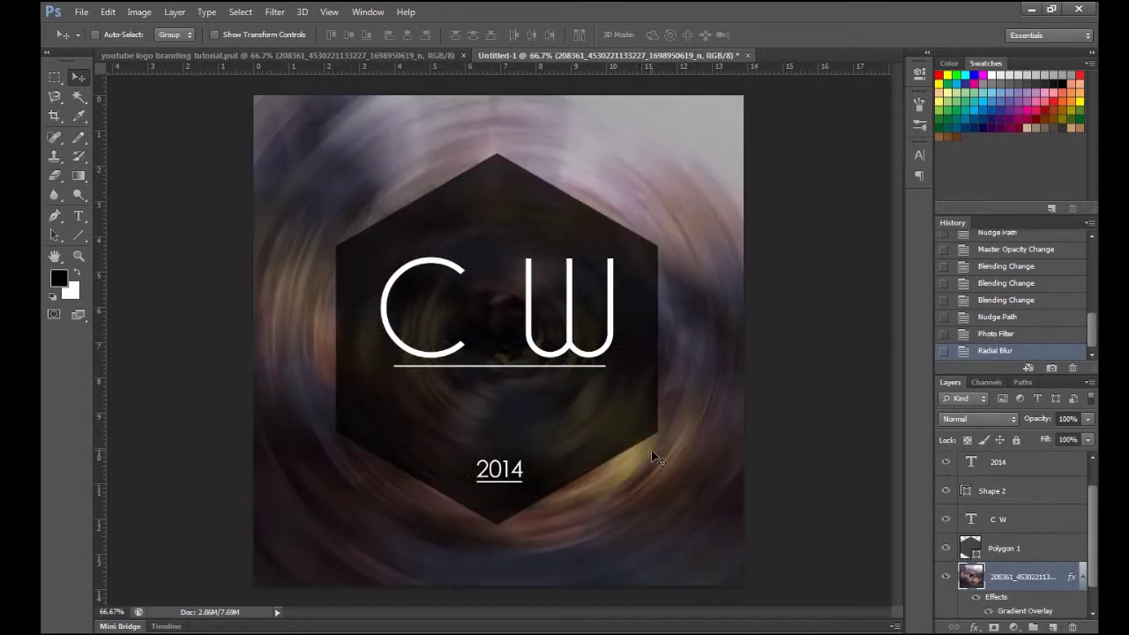
pyautogui.click(1003, 334)
# - Try a Zoom Radial Blur with amount 20 on the photo layer, and undo it
pyautogui.click(274, 12)
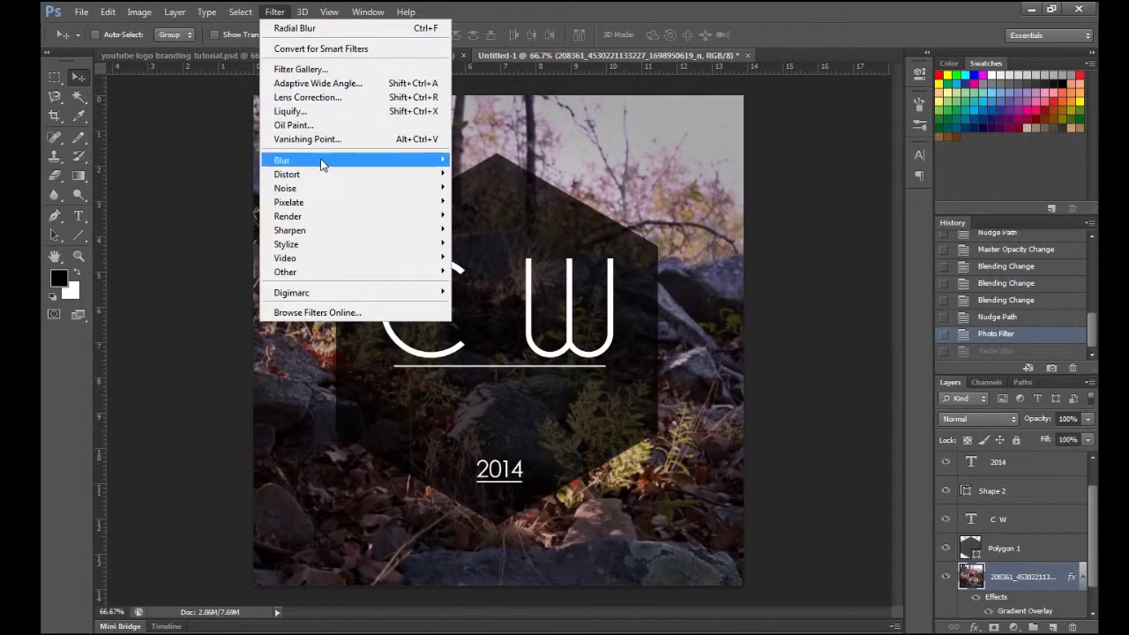
pyautogui.moveTo(340, 168)
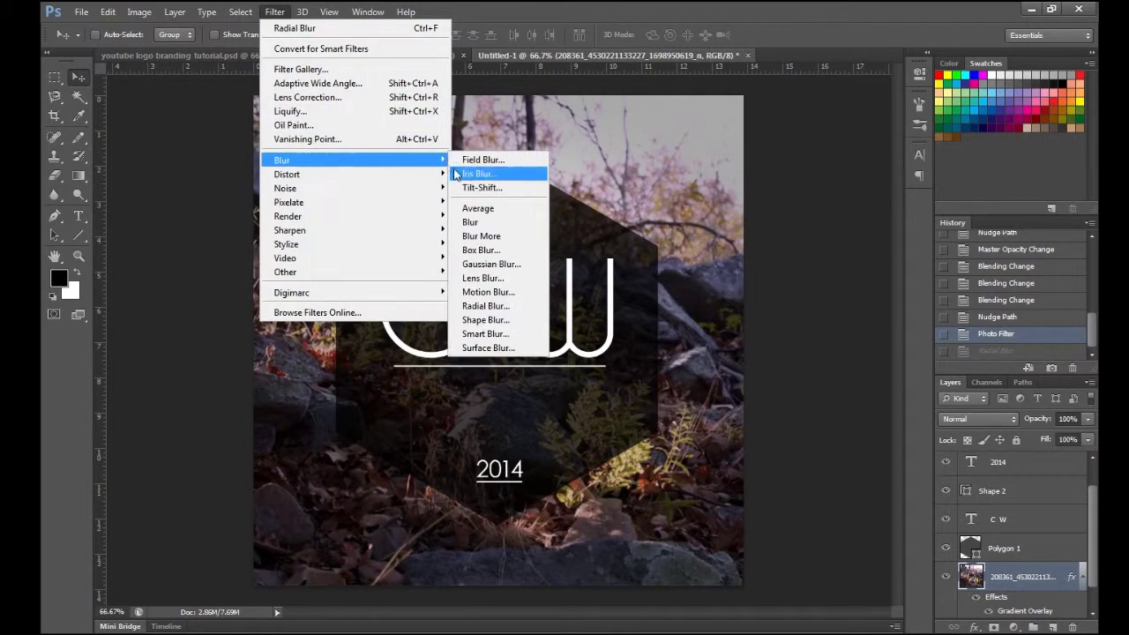
pyautogui.click(499, 305)
pyautogui.click(486, 255)
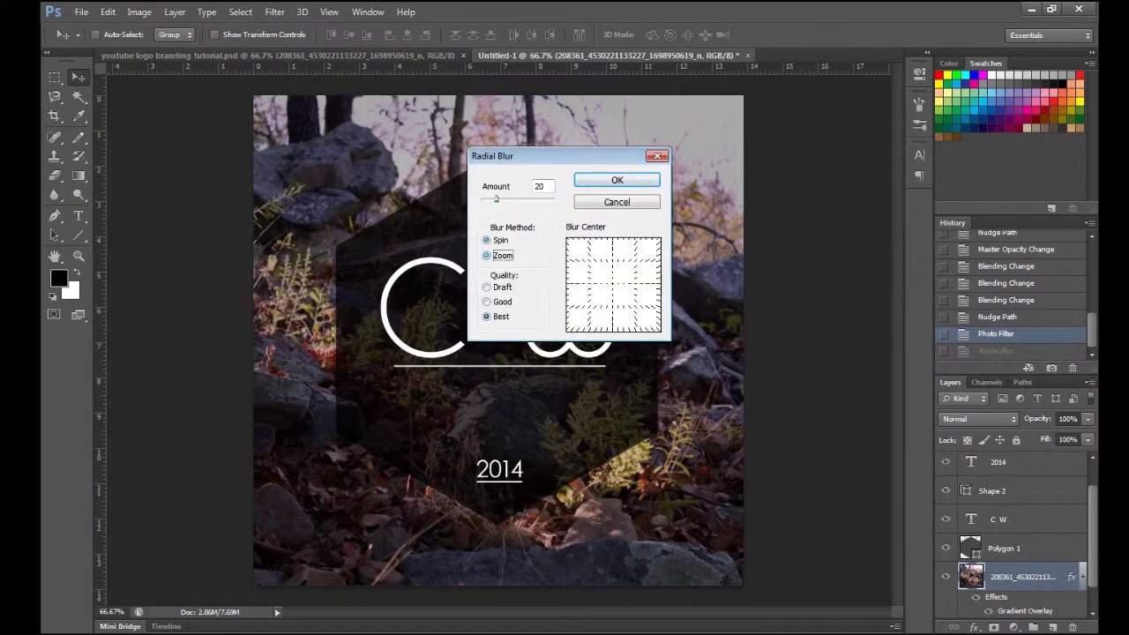
pyautogui.click(609, 181)
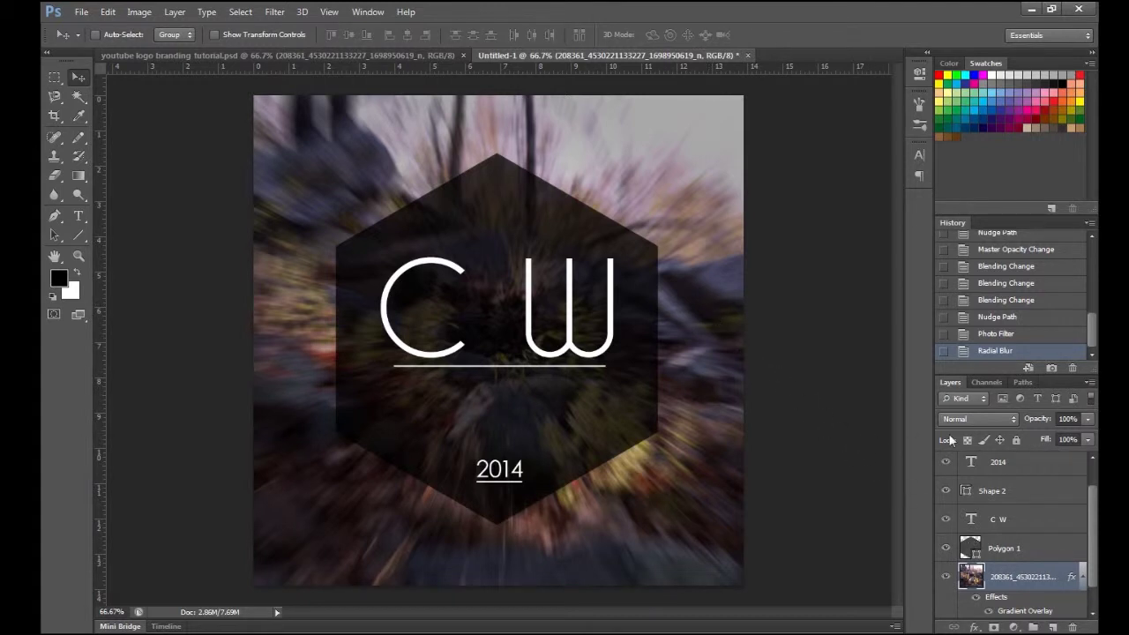
pyautogui.click(996, 333)
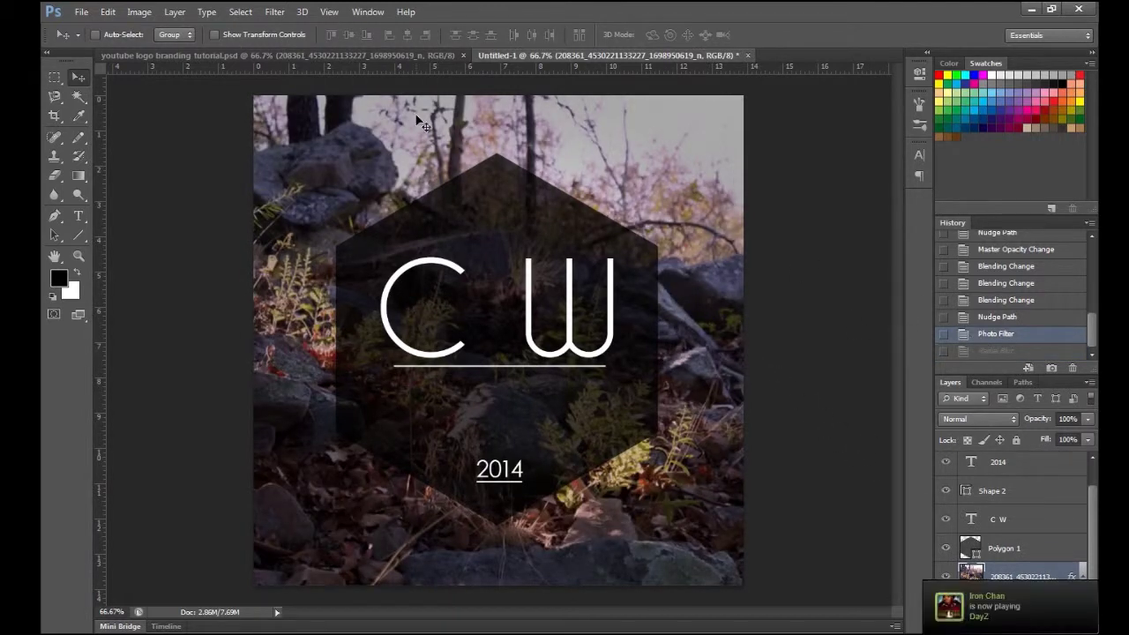
# - Apply a Radial Blur with amount 100, Zoom method and Best quality to the photo layer
pyautogui.click(275, 12)
pyautogui.moveTo(340, 161)
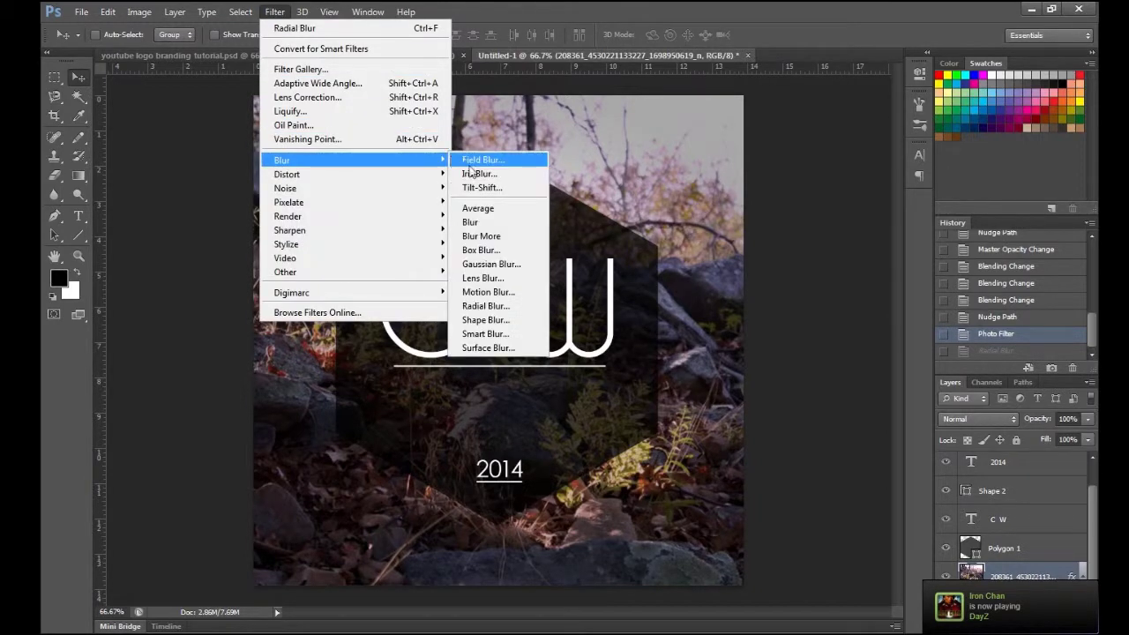
pyautogui.click(485, 306)
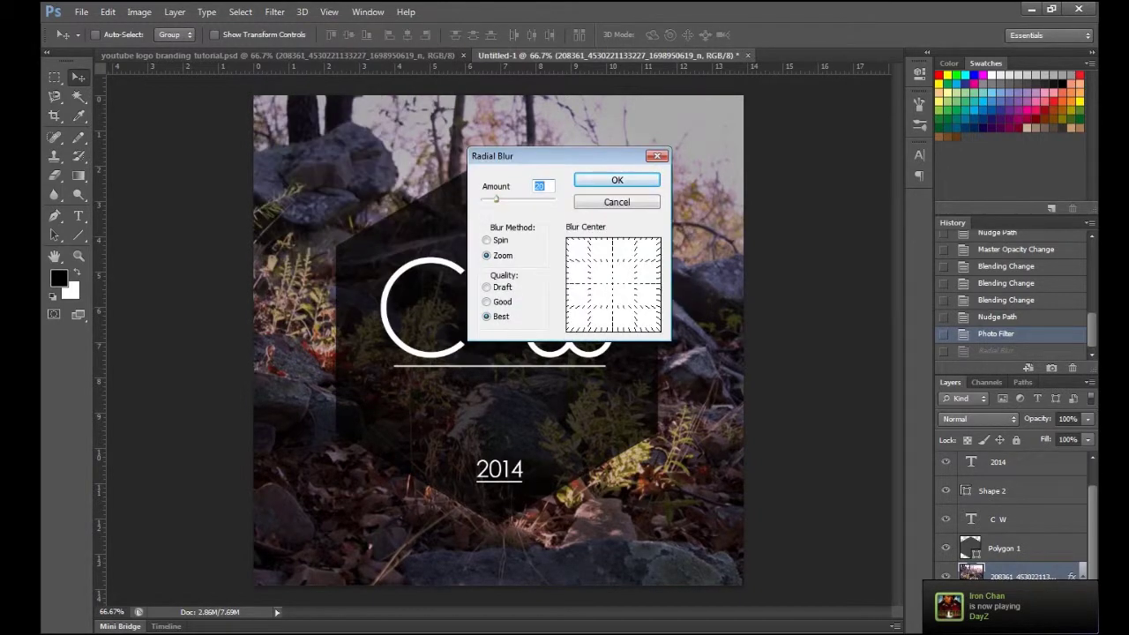
pyautogui.write('100')
pyautogui.click(617, 180)
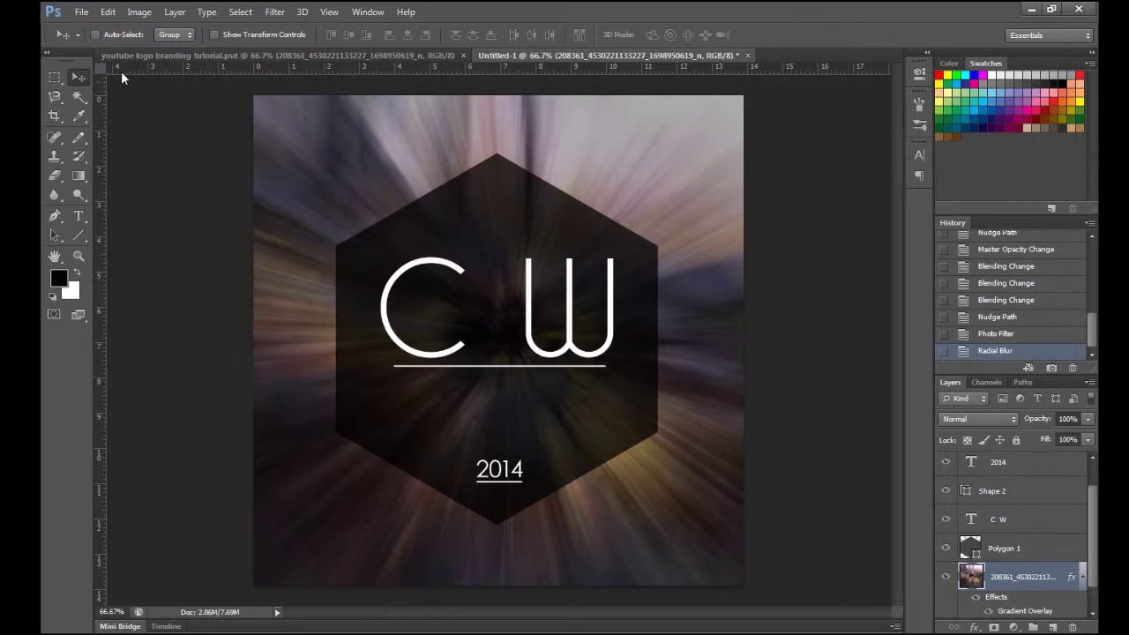
# - Save the layered document to the Desktop as "youtube logo branding tutorial2.psd"
pyautogui.click(84, 13)
pyautogui.click(171, 187)
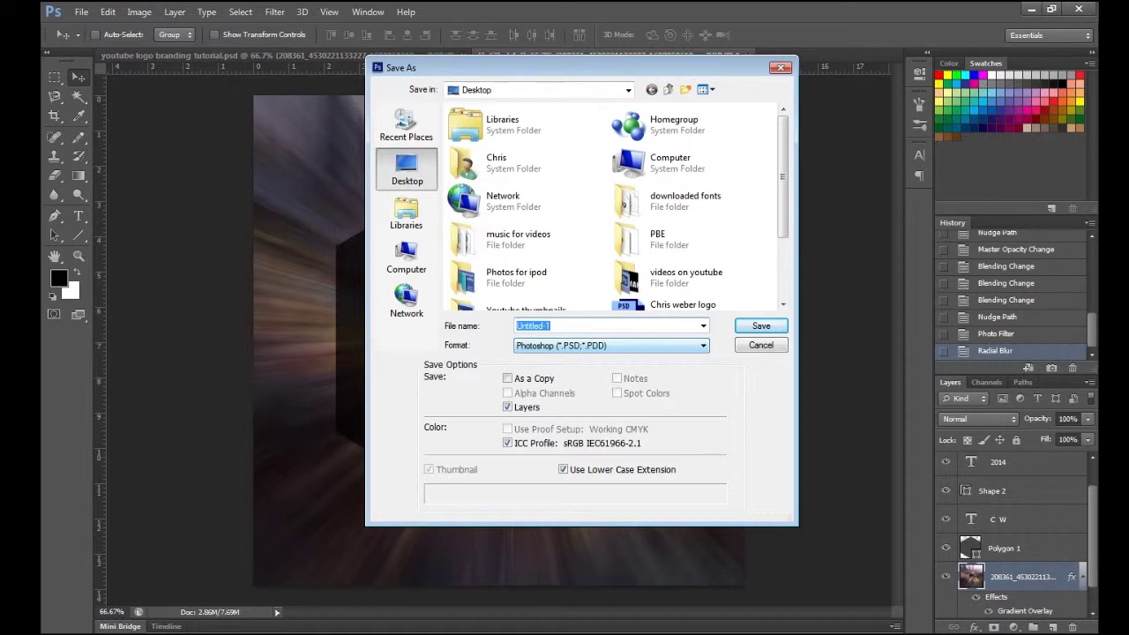
pyautogui.write('youtube')
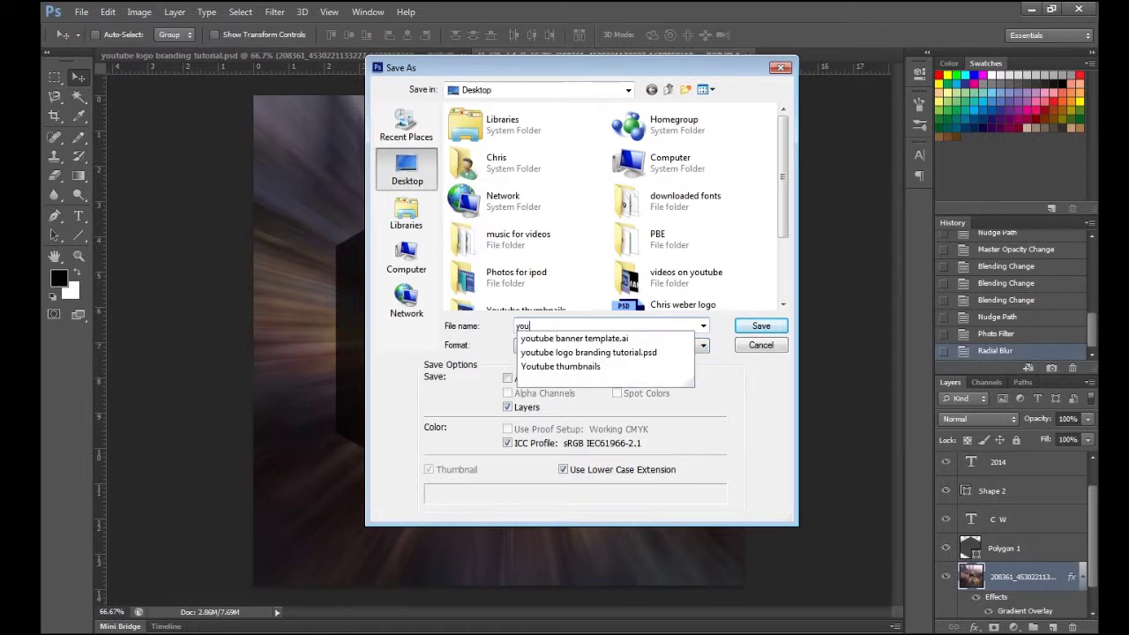
pyautogui.press('Down')
pyautogui.press('Down')
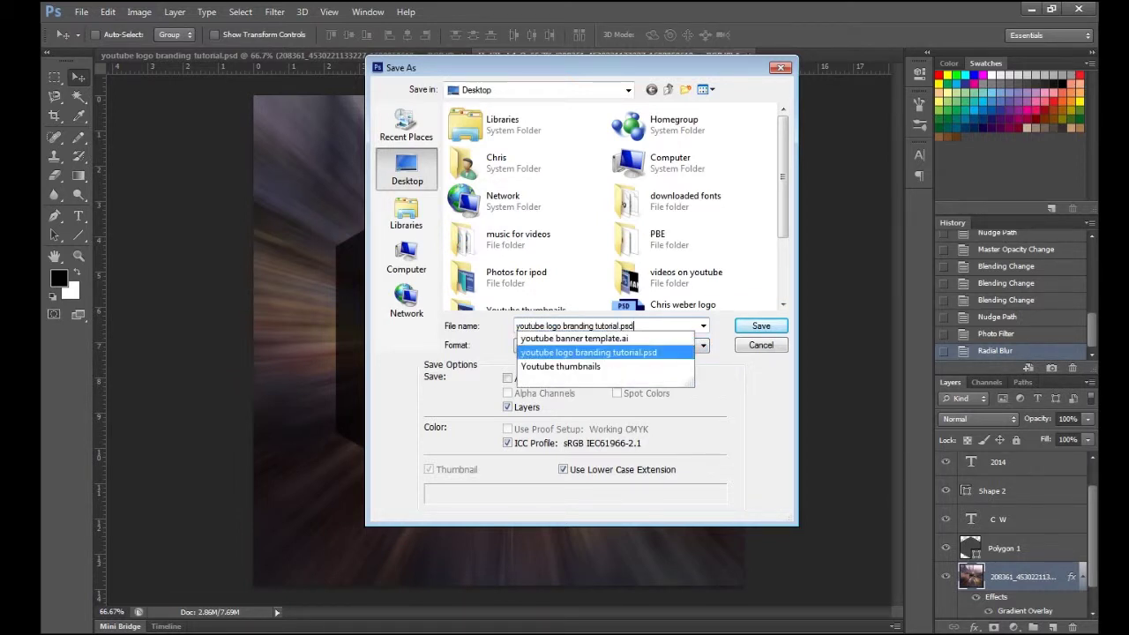
pyautogui.press('Left')
pyautogui.press('Left')
pyautogui.press('Left')
pyautogui.press('Left')
pyautogui.write('2')
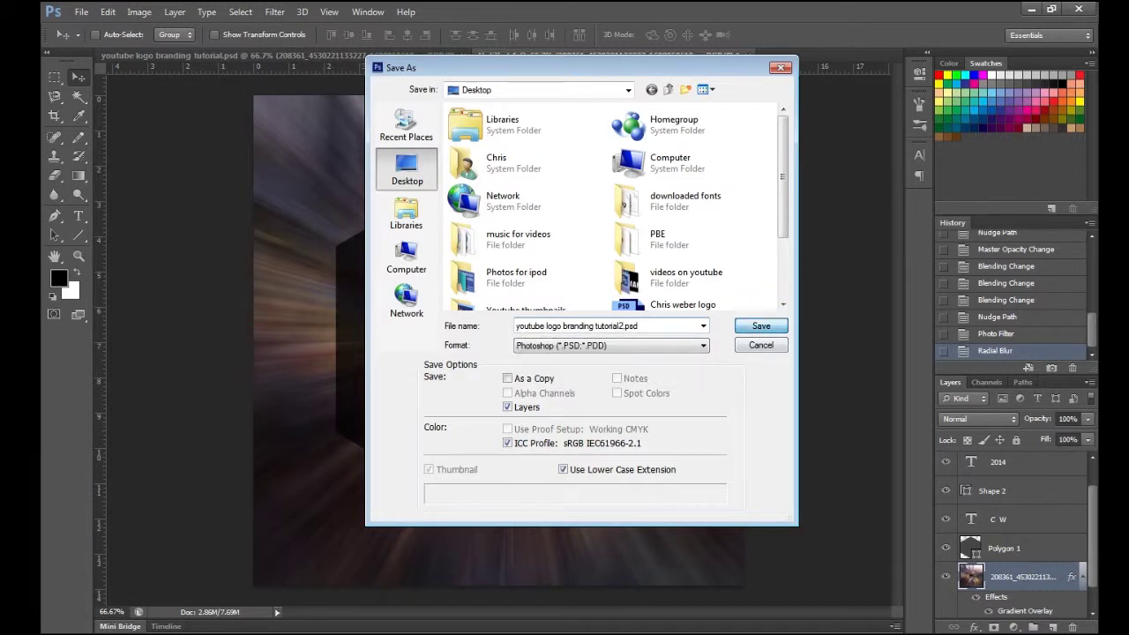
pyautogui.click(760, 325)
pyautogui.press('Return')
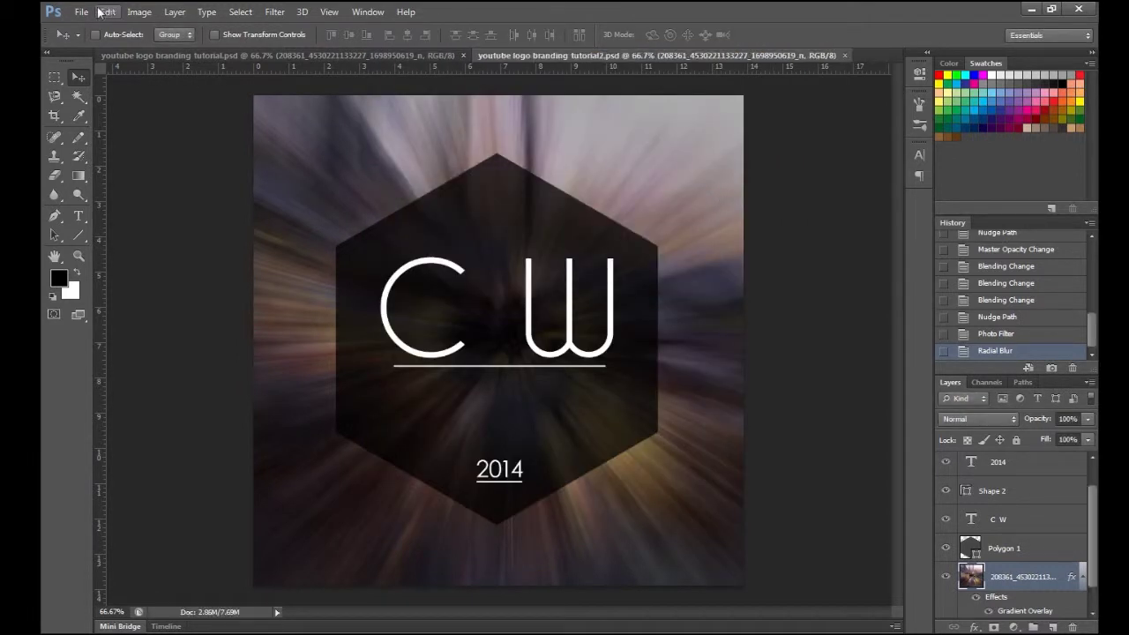
# - Start saving another copy of the logo to the Desktop with JPEG as the file format
pyautogui.click(80, 12)
pyautogui.click(143, 189)
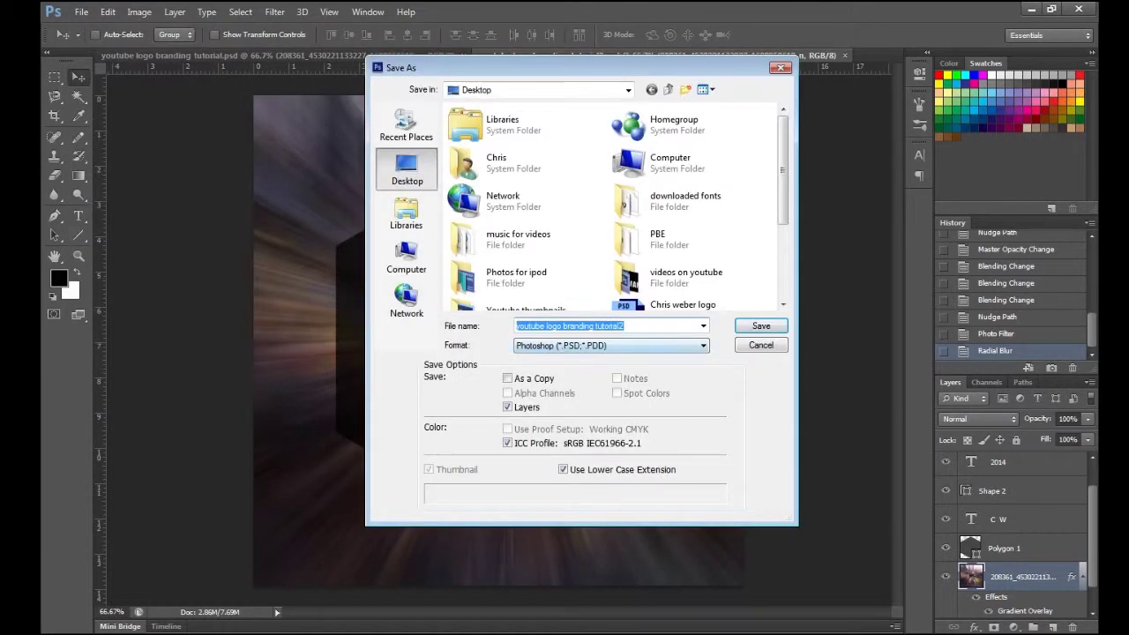
pyautogui.click(611, 345)
pyautogui.press('Down')
pyautogui.press('Down')
pyautogui.press('Down')
pyautogui.press('Down')
pyautogui.press('Down')
pyautogui.press('Return')
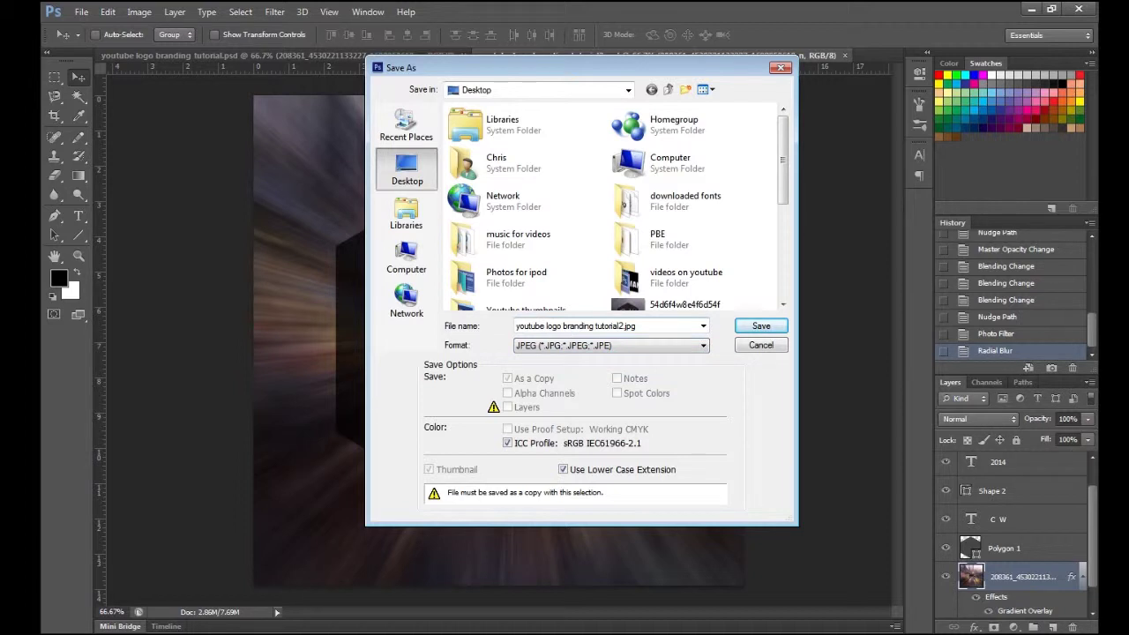
# - Name the JPEG copy "superawesomelogoamazing" and save it at Maximum quality 12 with Progressive format, 3 scans
pyautogui.hotkey('shift', 'Tab')
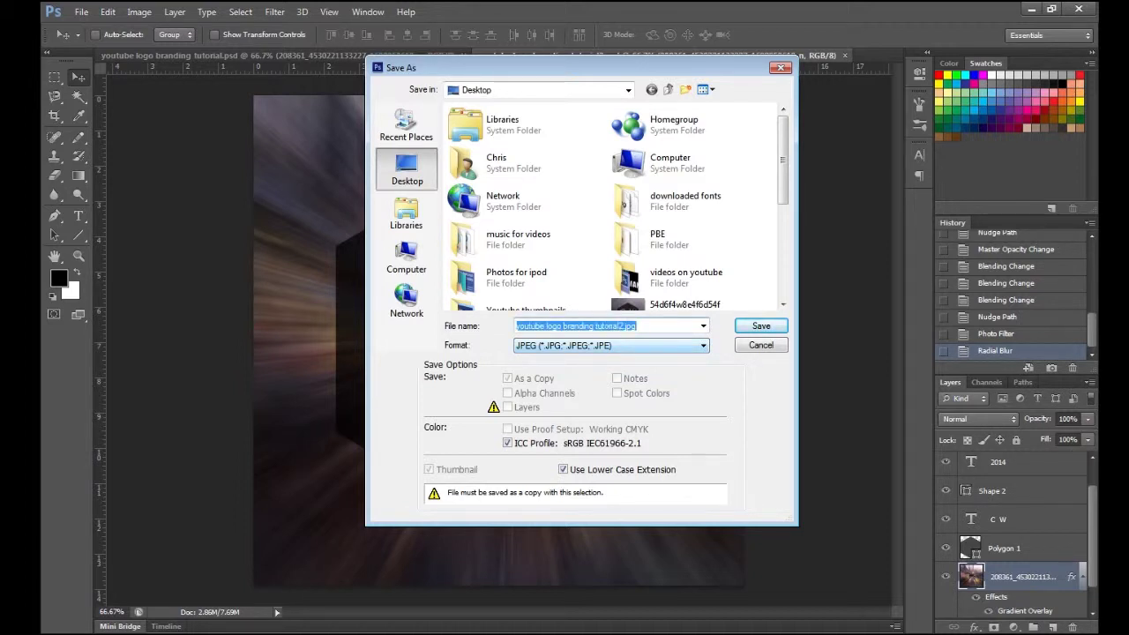
pyautogui.write('superawesomelogo')
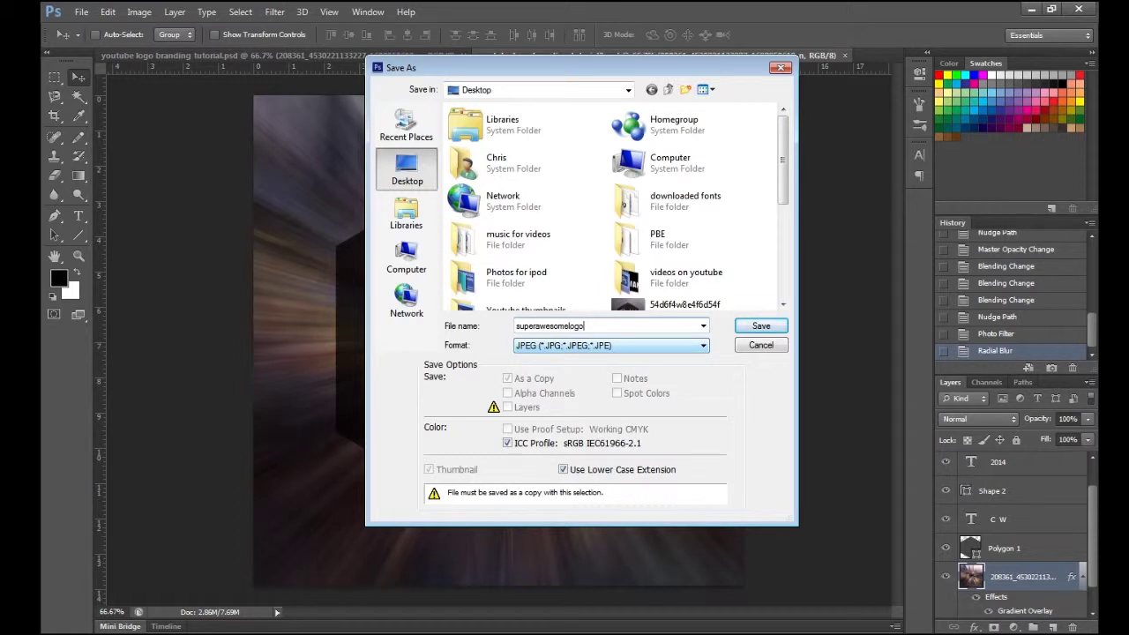
pyautogui.write('amazing')
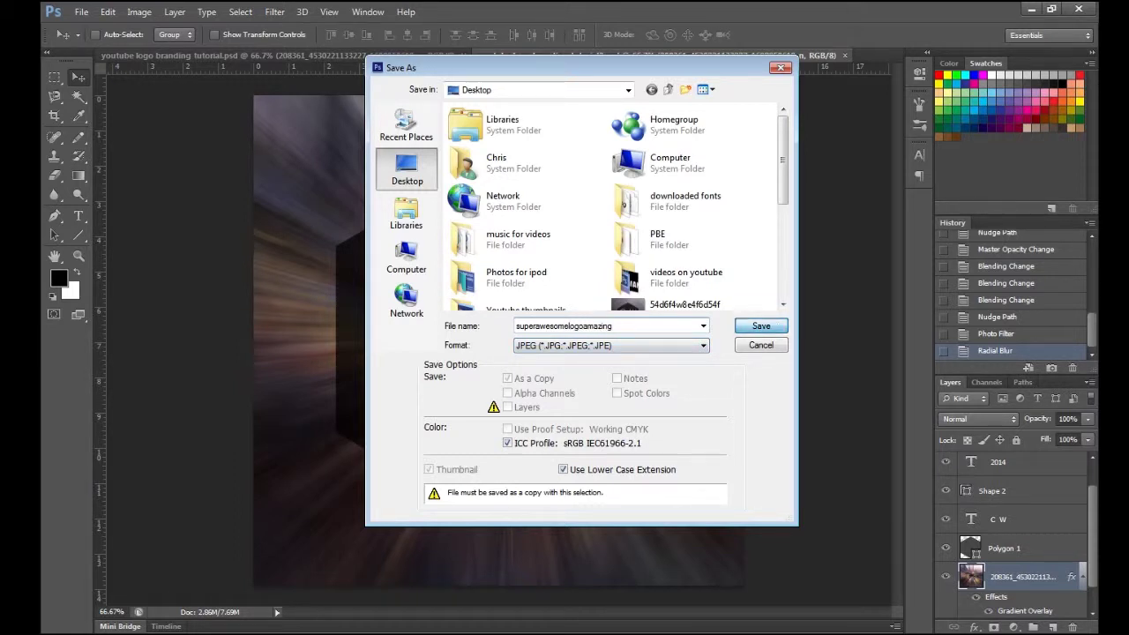
pyautogui.press('Return')
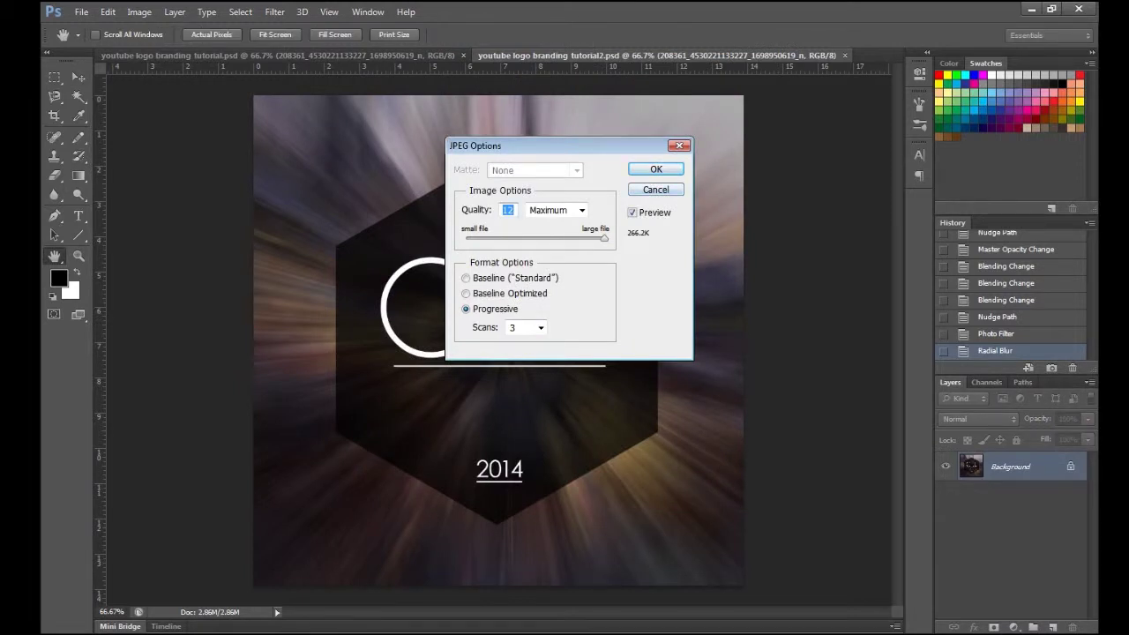
pyautogui.press('Return')
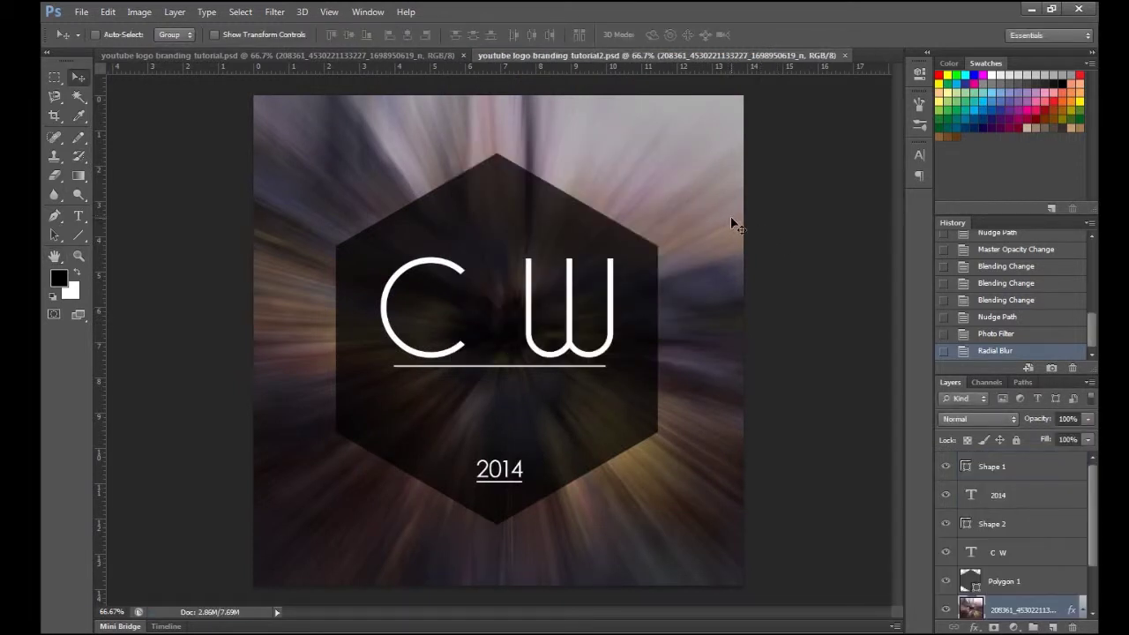